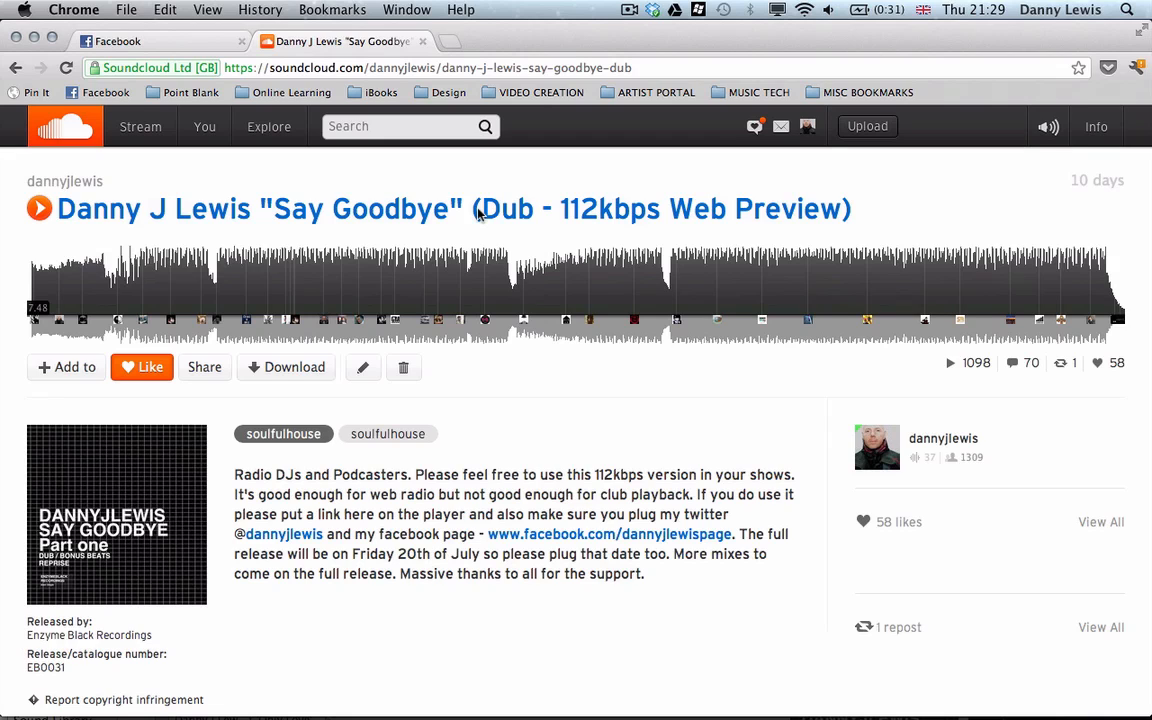
# - Switch to Cubase and resize the divided upper track area to hide and reveal the VST Instruments, FX Channels and Group Tracks folders
pyautogui.press('super+Tab')
pyautogui.press('super+Tab')
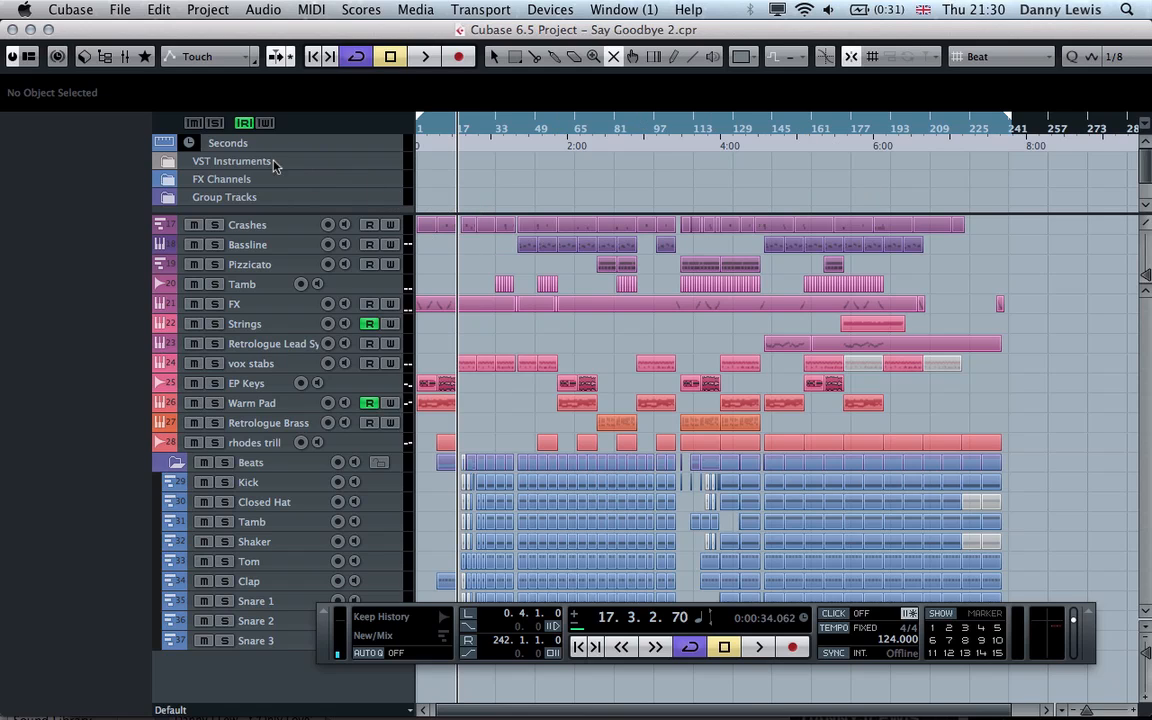
pyautogui.click(240, 143)
pyautogui.click(325, 148)
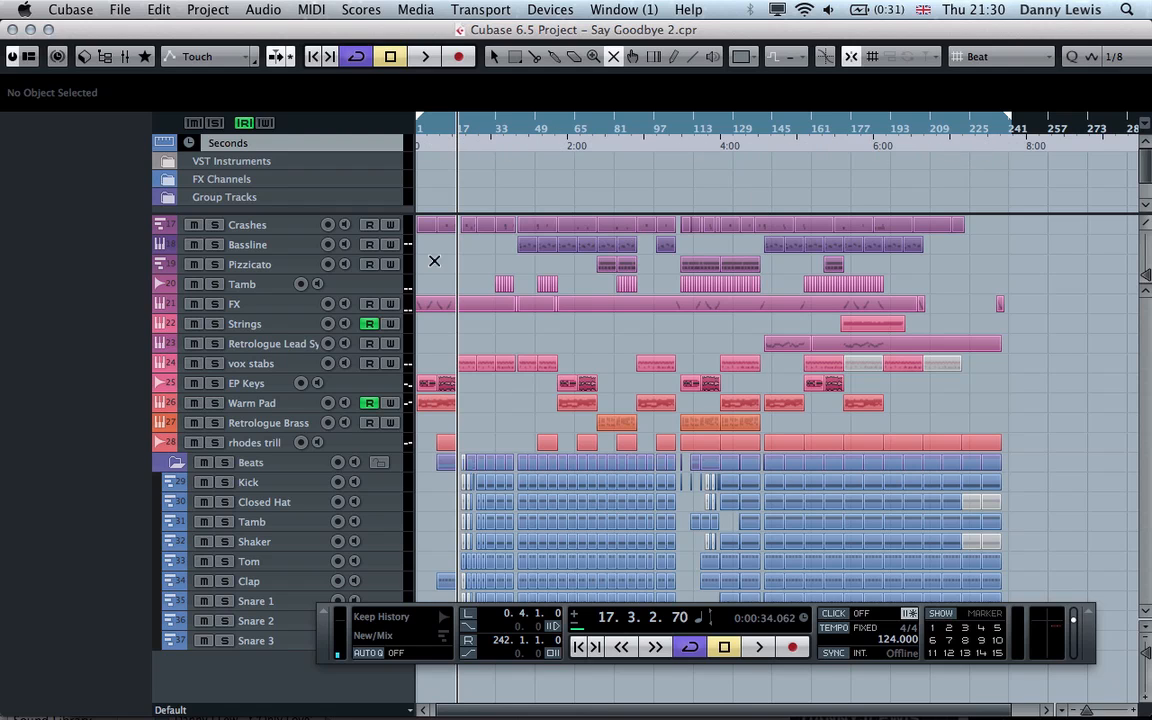
pyautogui.moveTo(340, 212); pyautogui.dragTo(334, 148)
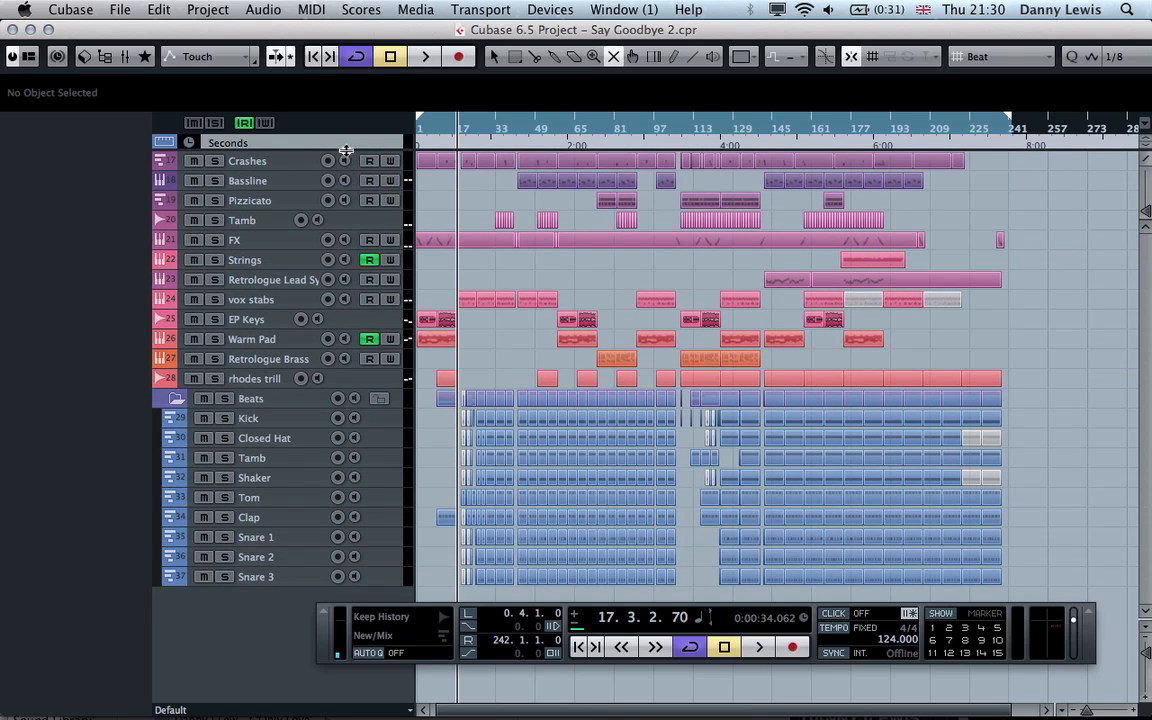
pyautogui.moveTo(310, 150); pyautogui.dragTo(333, 233)
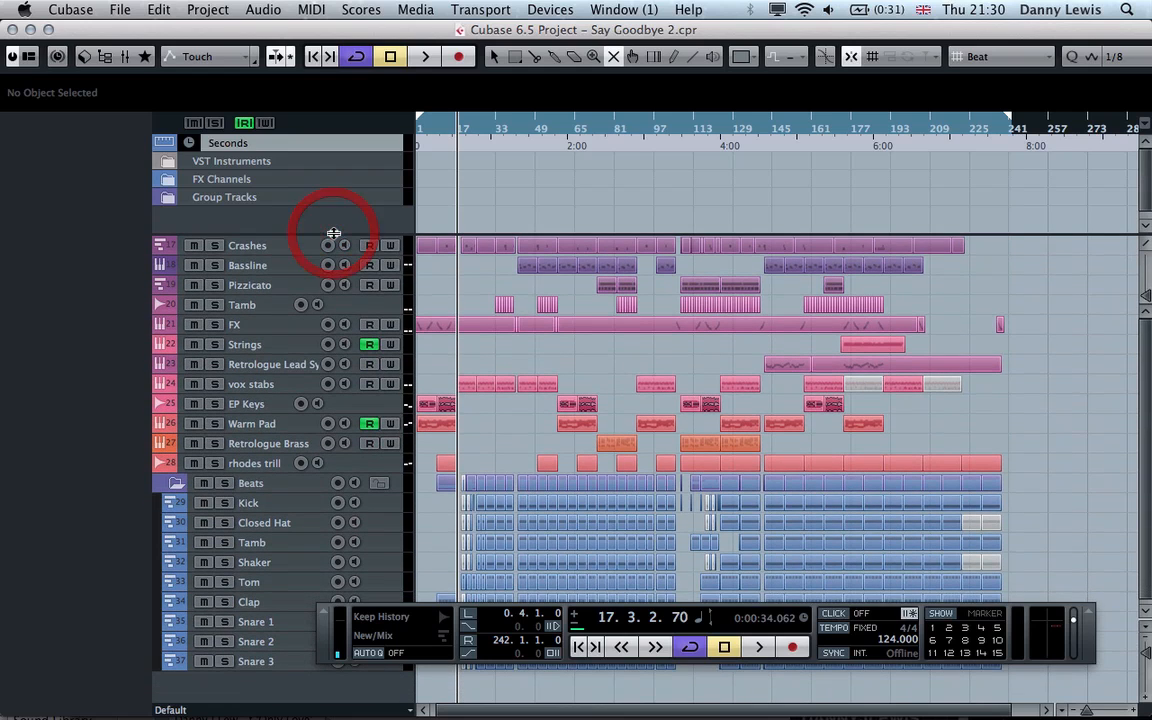
# - Look inside the VST Instruments, FX Channels and Group Tracks folders, and hide them by shrinking the upper track area
pyautogui.click(168, 161)
pyautogui.click(169, 161)
pyautogui.click(167, 179)
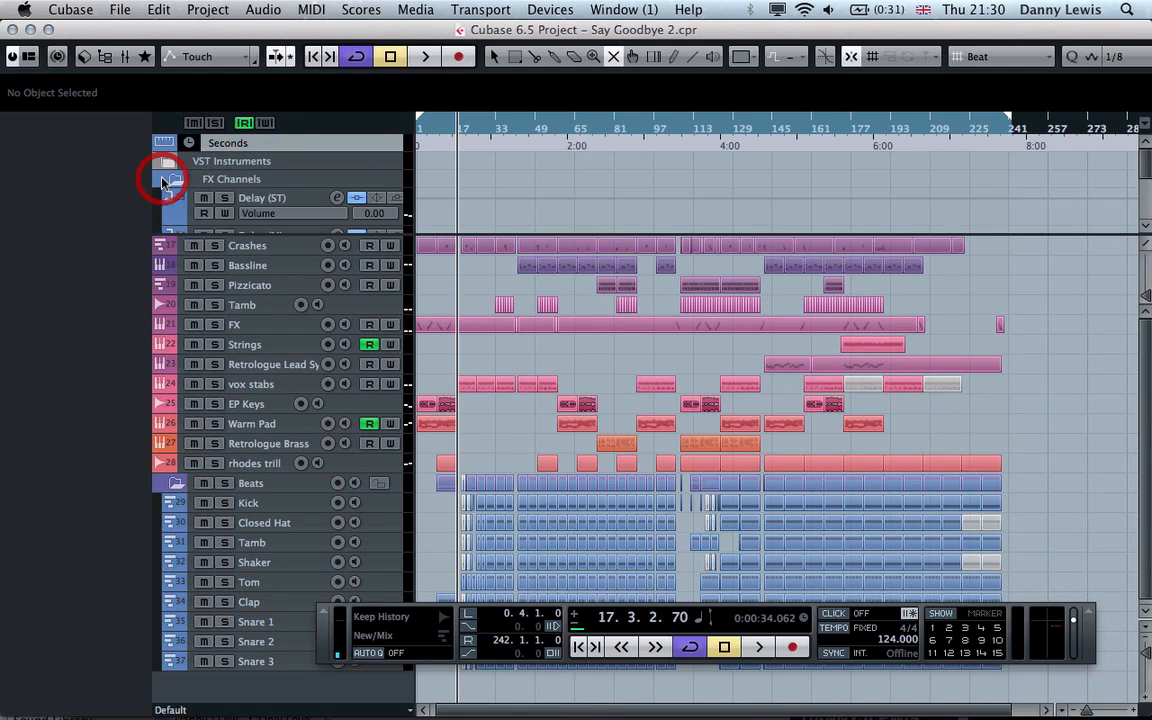
pyautogui.click(167, 179)
pyautogui.click(168, 198)
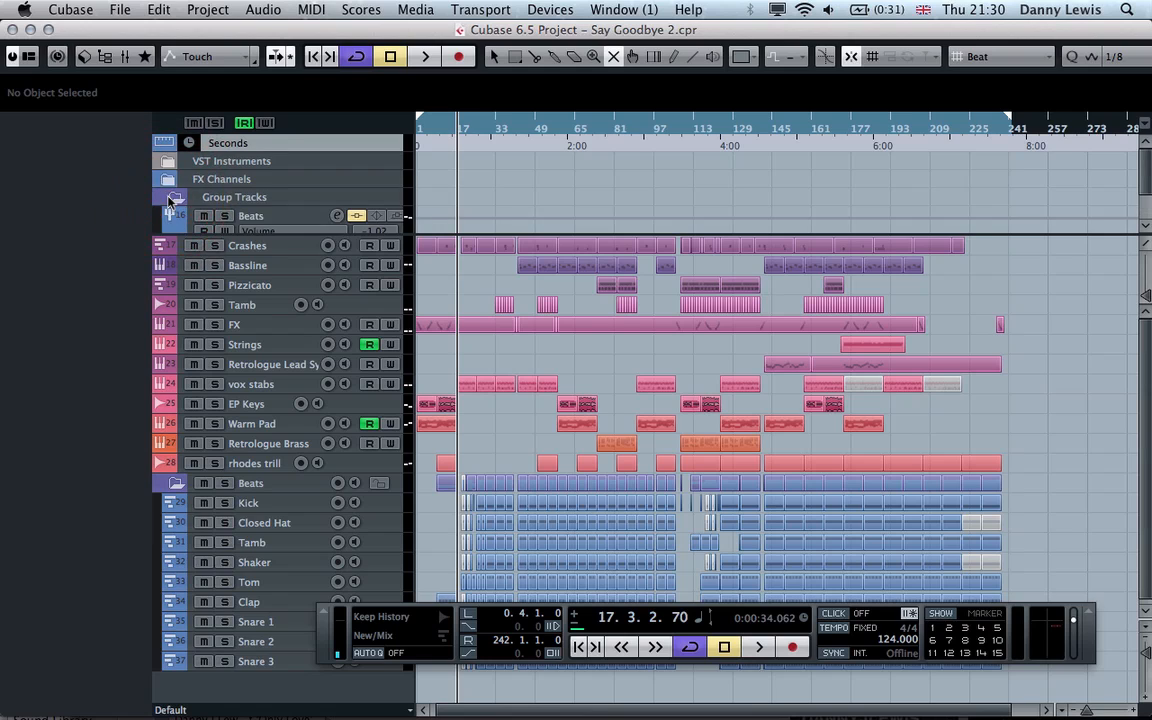
pyautogui.click(168, 198)
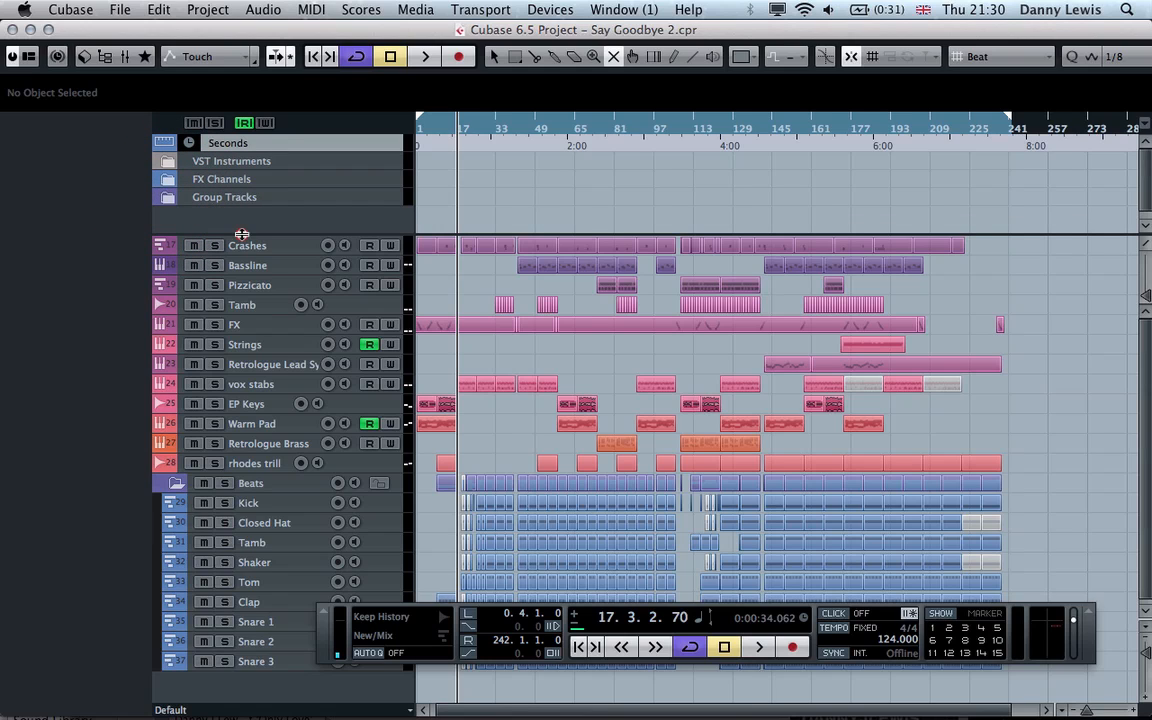
pyautogui.moveTo(241, 234); pyautogui.dragTo(250, 156)
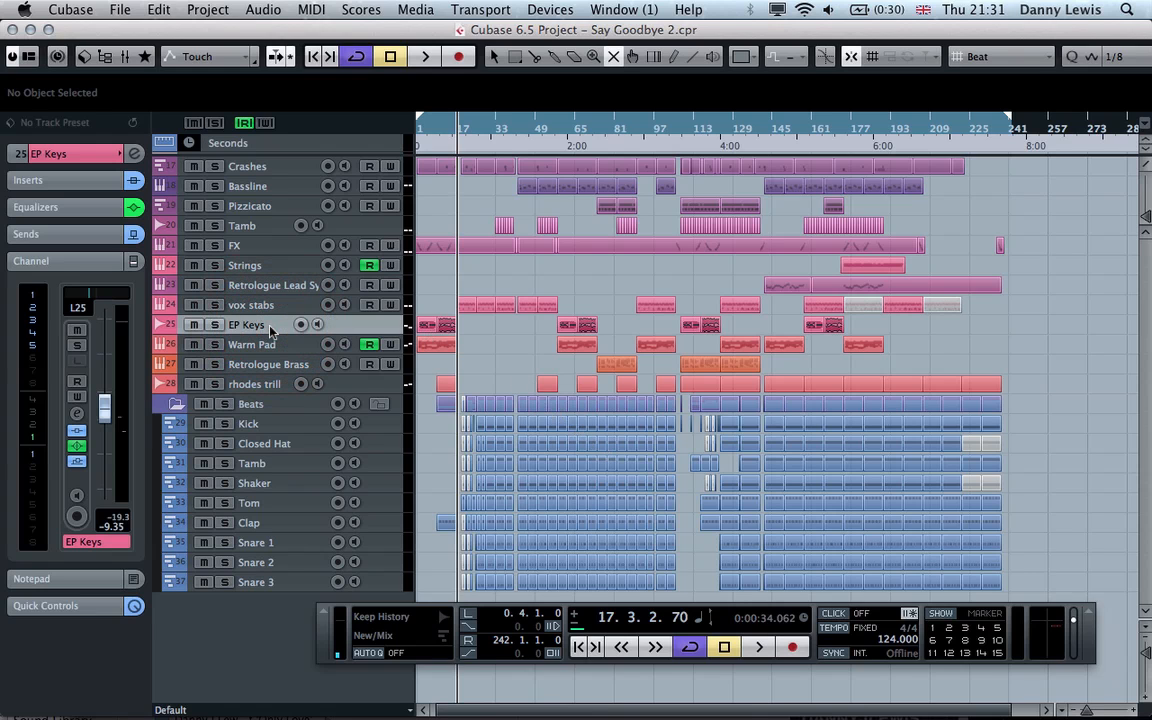
# - Play the song intro from the beginning to about bar 21, selecting the Warm Pad and EP Keys tracks while listening
pyautogui.press('h')
pyautogui.press('h')
pyautogui.press('h')
pyautogui.press('h')
pyautogui.press('h')
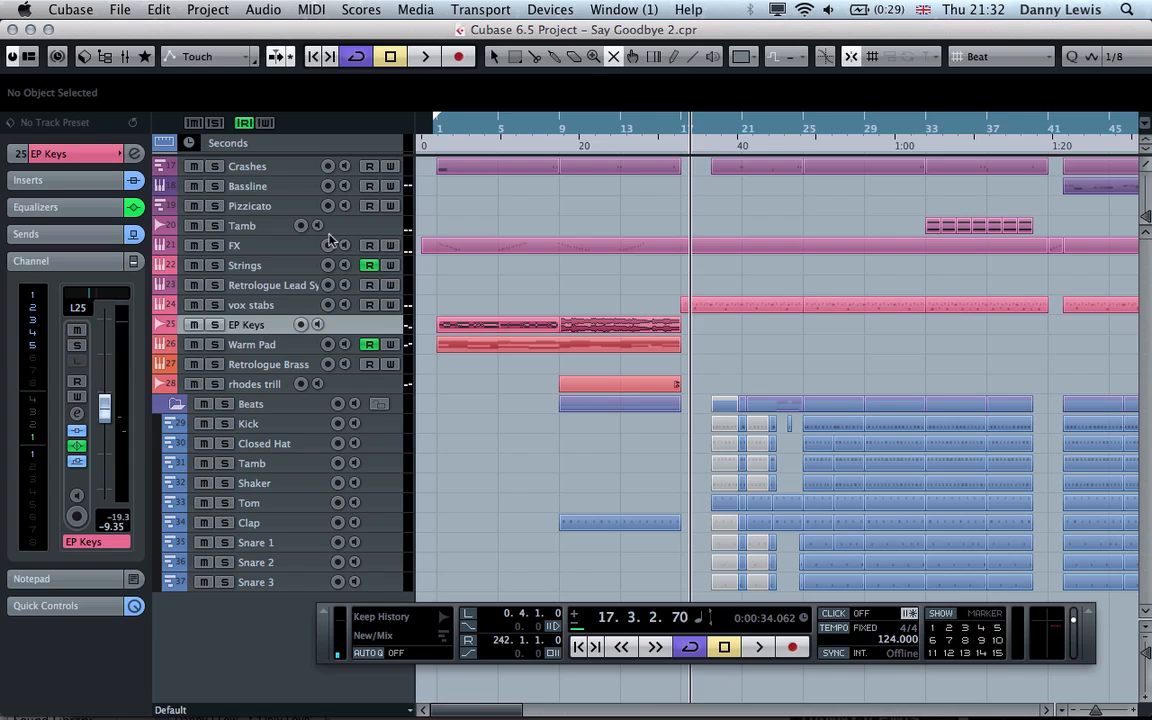
pyautogui.doubleClick(432, 146)
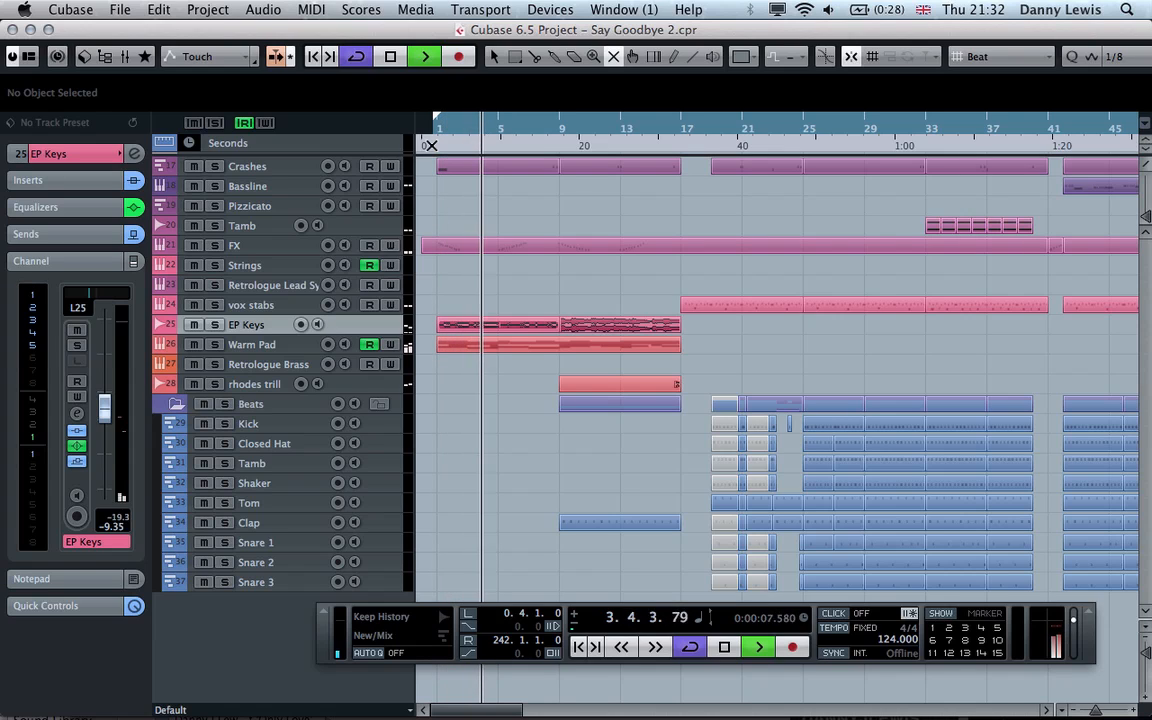
pyautogui.click(250, 345)
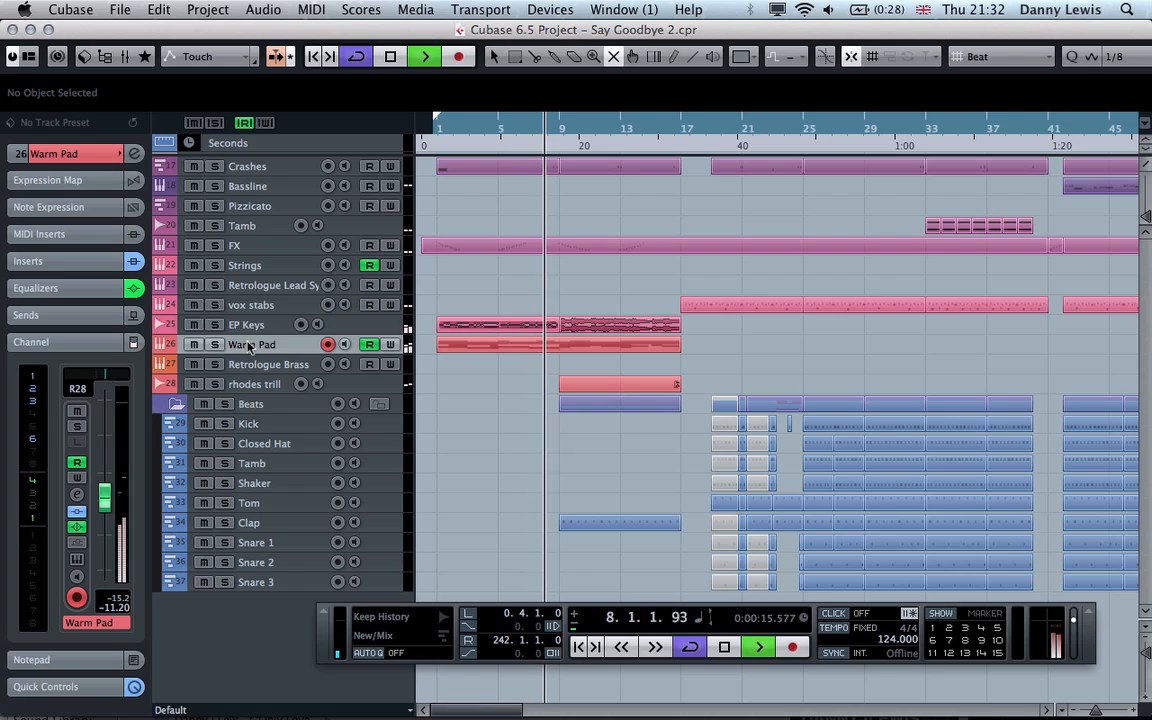
pyautogui.click(256, 326)
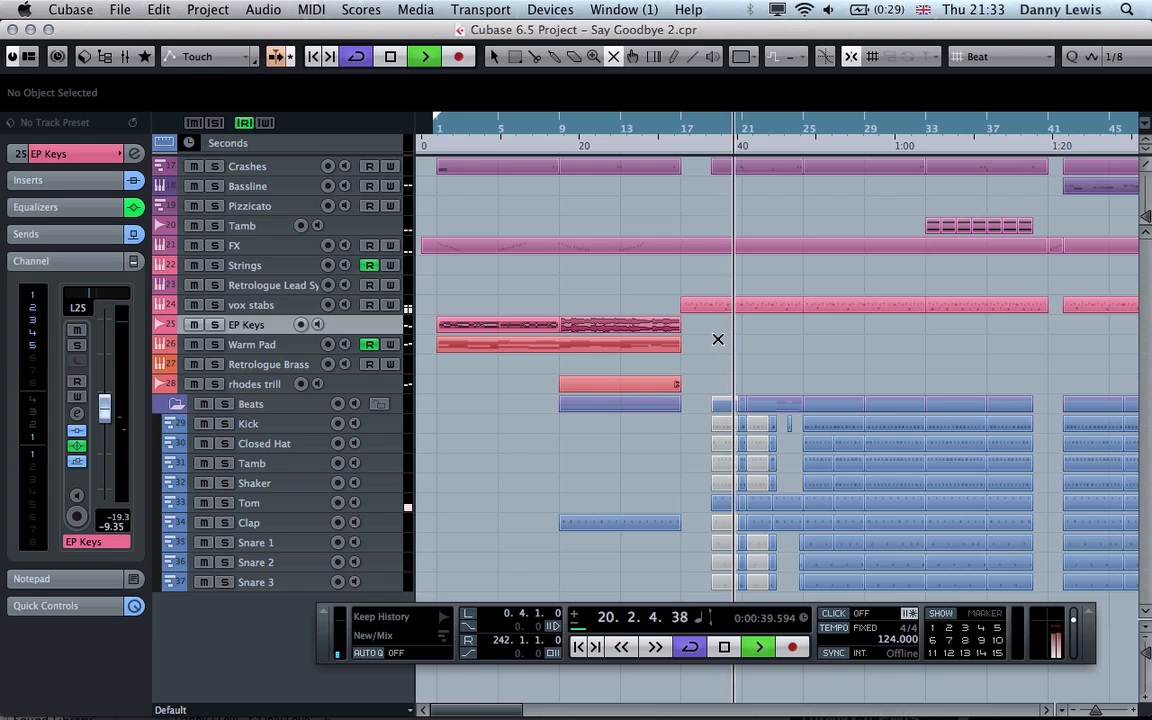
pyautogui.press('space')
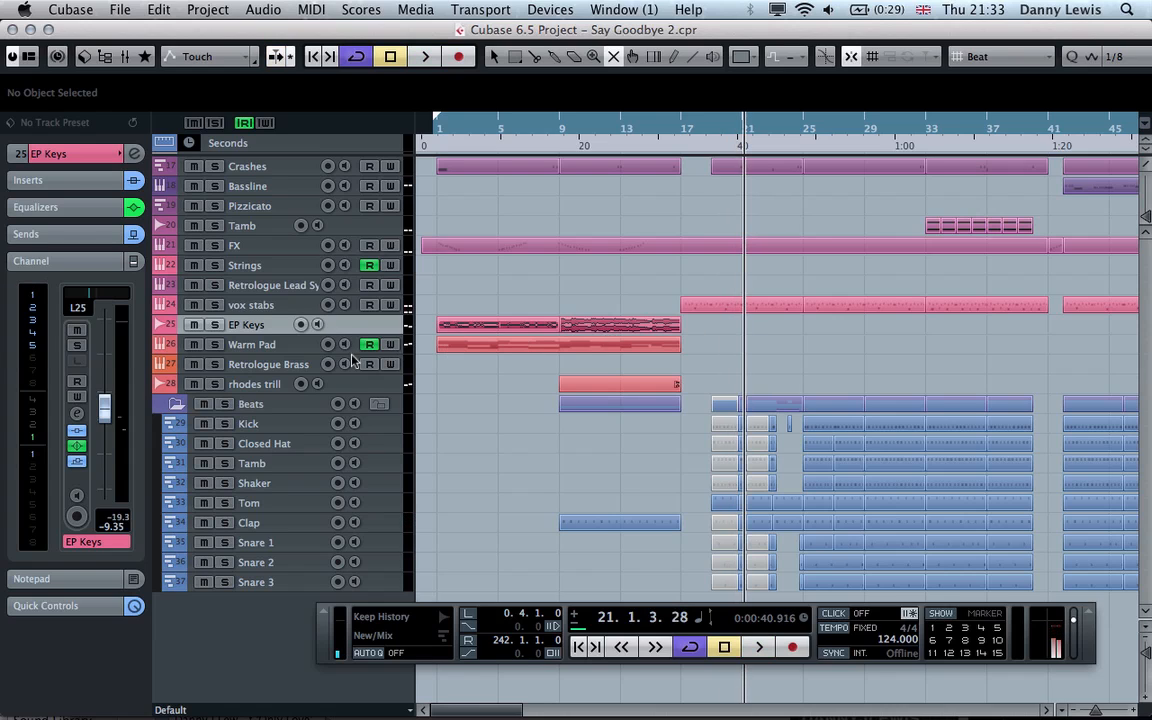
# - Open the vox stabs part that starts at bar 17 in the Key Editor using the Object Selection tool
pyautogui.click(260, 305)
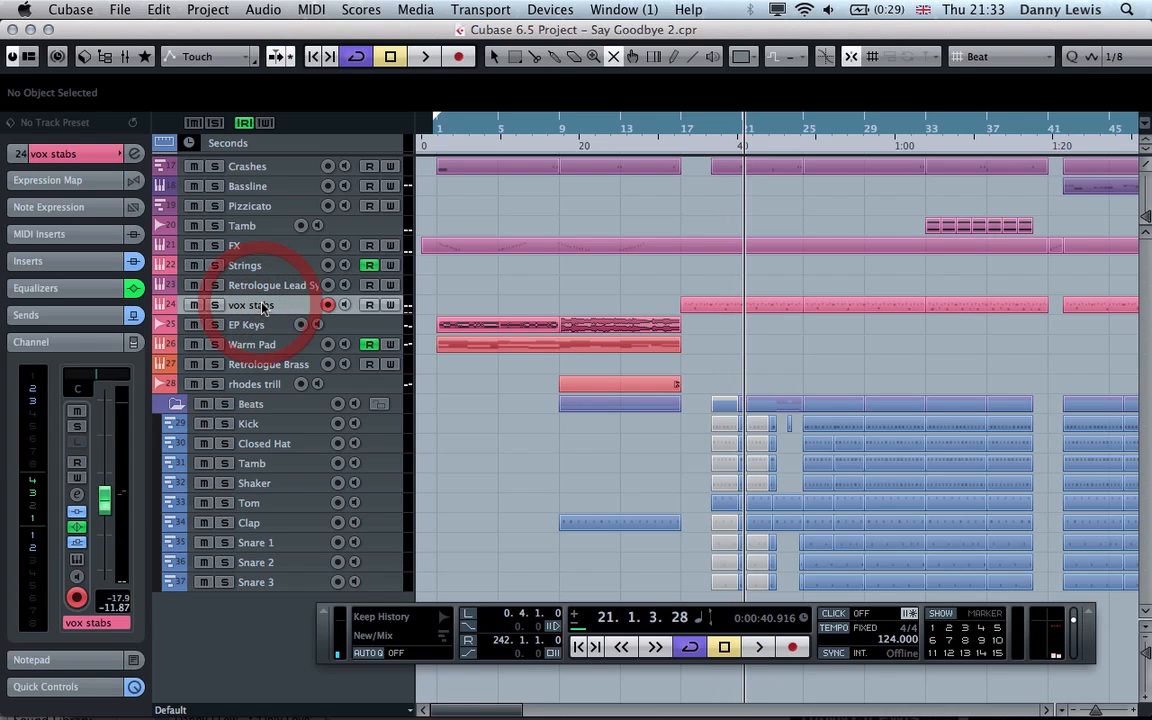
pyautogui.rightClick(715, 311)
pyautogui.click(735, 313)
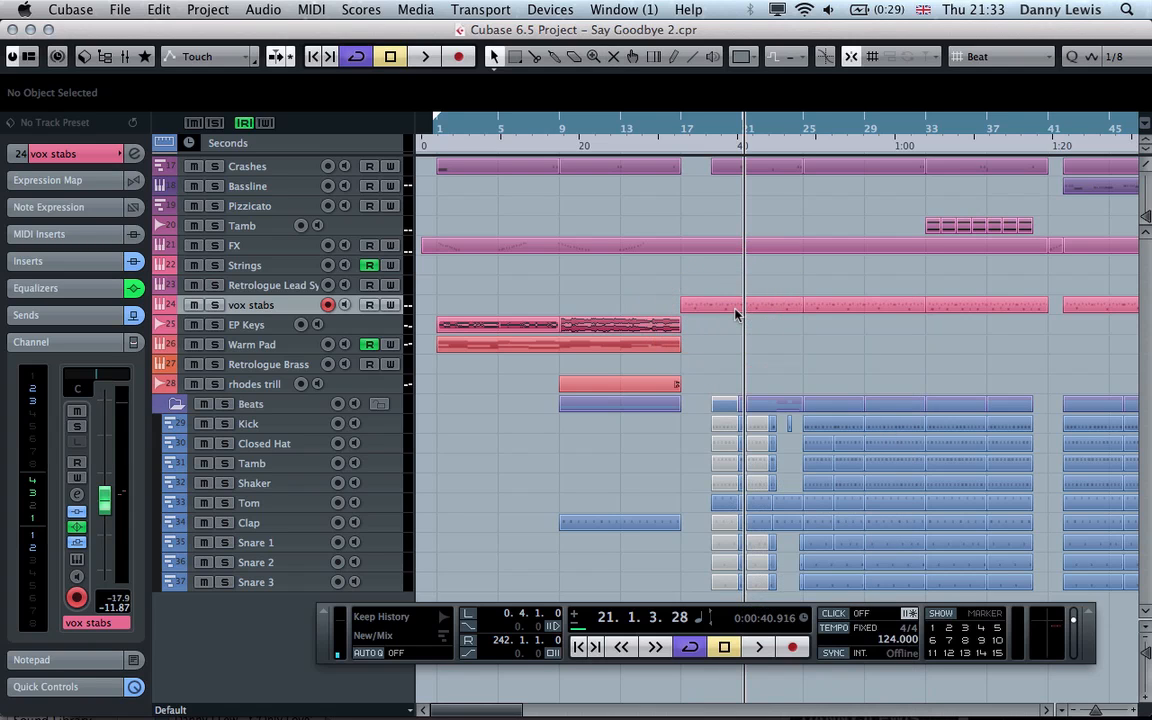
pyautogui.click(718, 309)
pyautogui.doubleClick(718, 309)
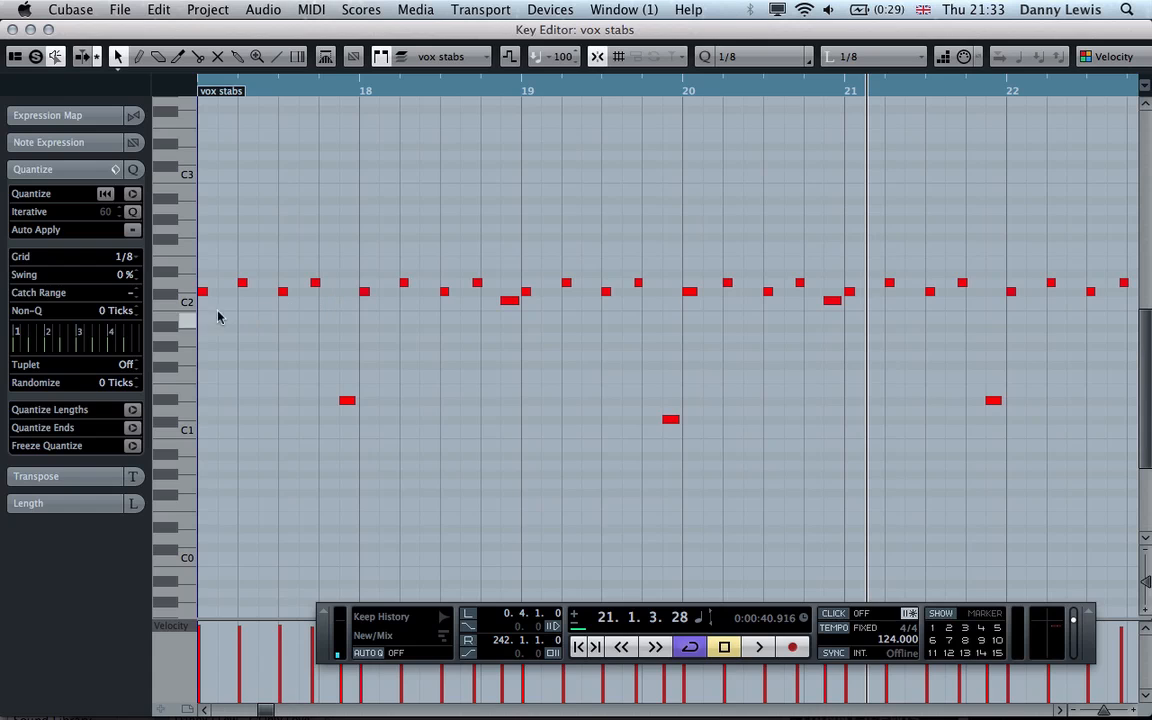
# - Set the quantize grid for the vox stabs part to 1/16
pyautogui.click(125, 258)
pyautogui.click(122, 256)
pyautogui.click(368, 321)
pyautogui.press('h')
pyautogui.press('h')
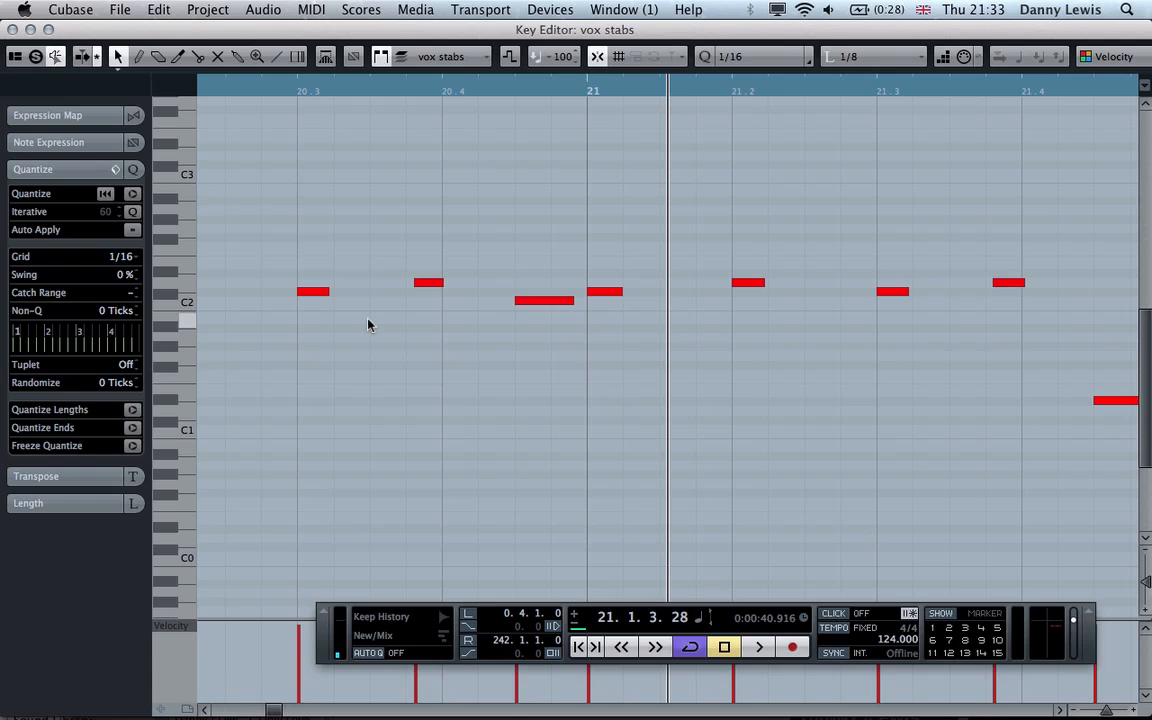
pyautogui.press('g')
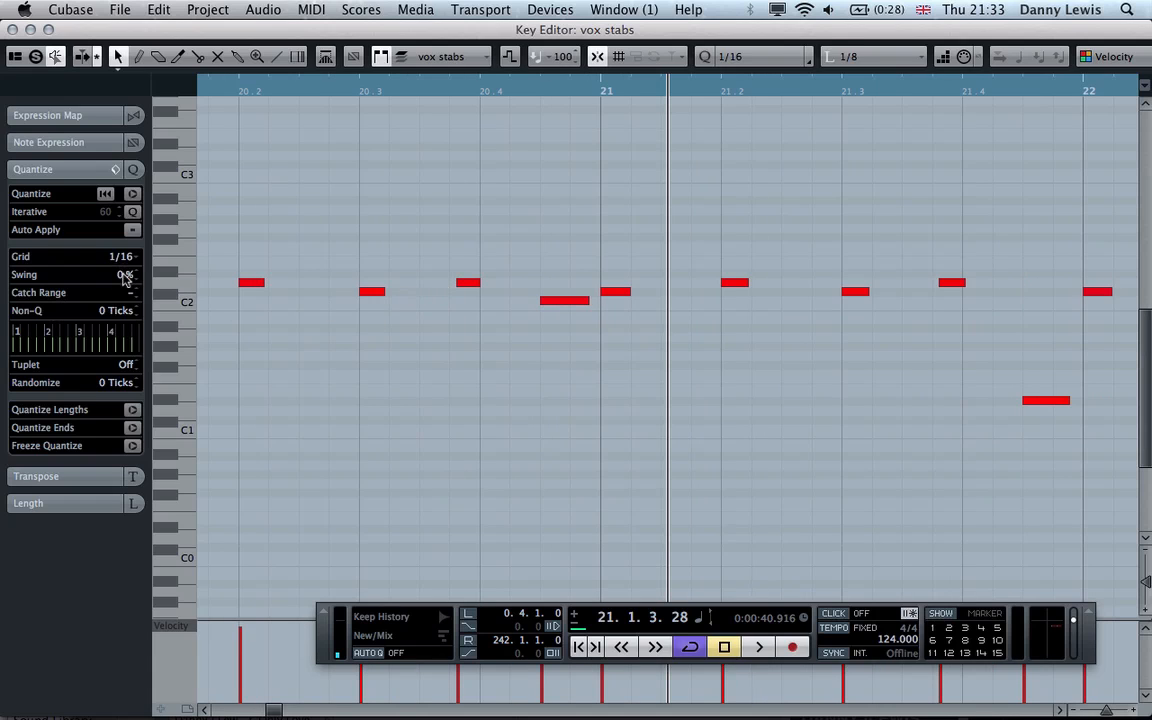
# - Set the quantize swing to 64% and turn on Auto Apply for the vox stabs notes
pyautogui.moveTo(124, 279); pyautogui.dragTo(168, 110)
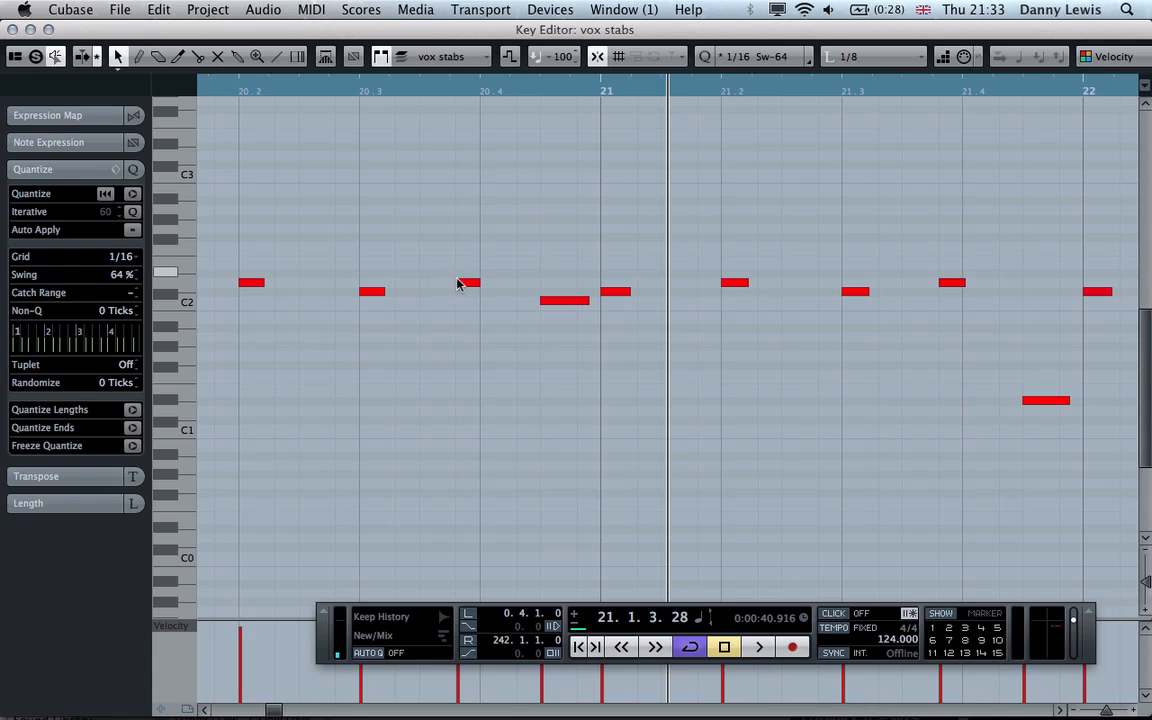
pyautogui.click(132, 231)
pyautogui.moveTo(119, 277); pyautogui.dragTo(98, 318)
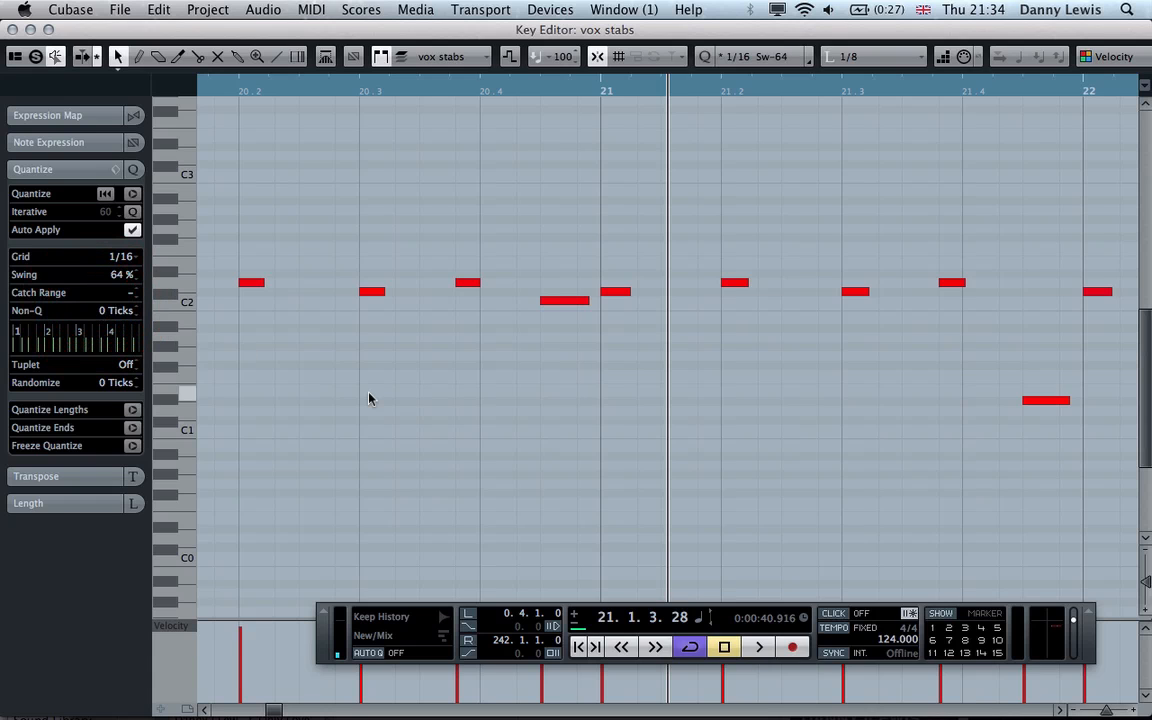
# - Review the full note patterns of the vox stabs parts at bars 17 and 33 in the Key Editor
pyautogui.press('g')
pyautogui.press('g')
pyautogui.press('g')
pyautogui.press('g')
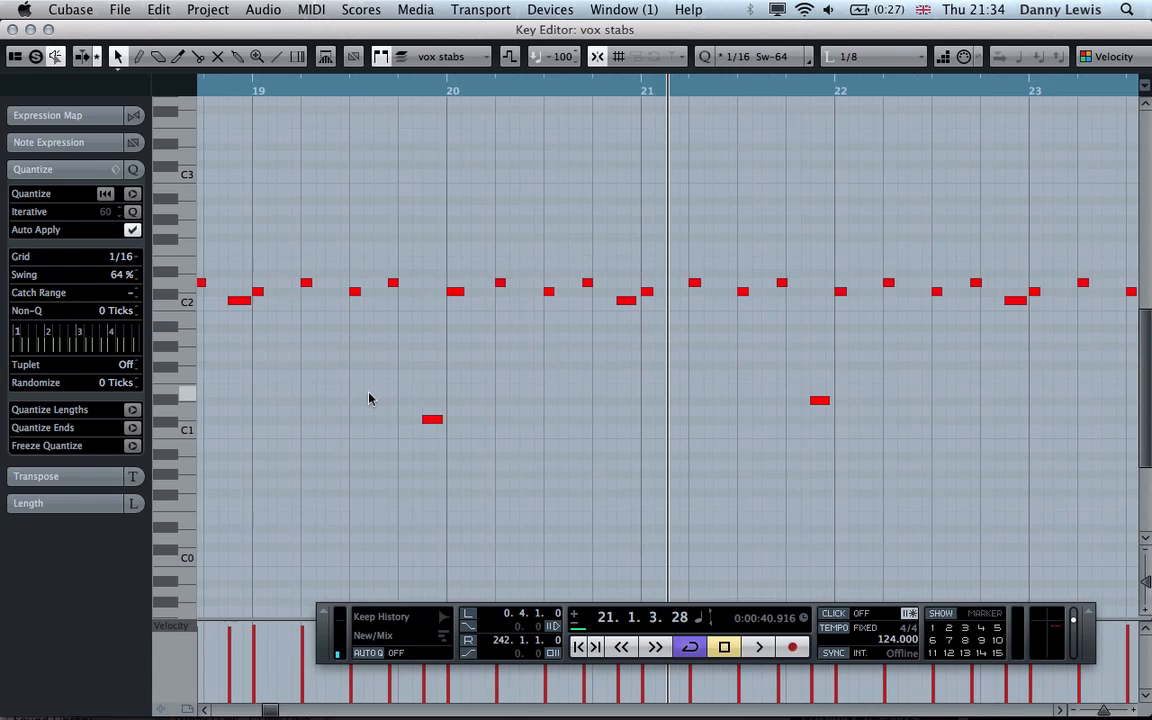
pyautogui.press('g')
pyautogui.press('g')
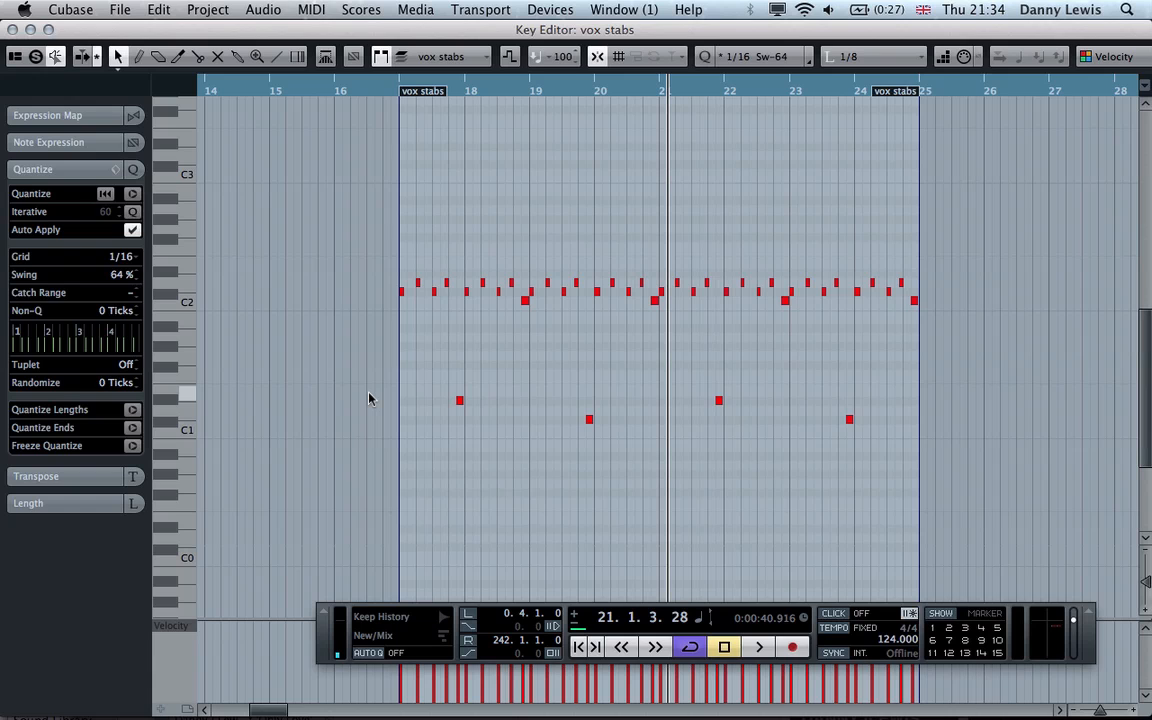
pyautogui.press('Return')
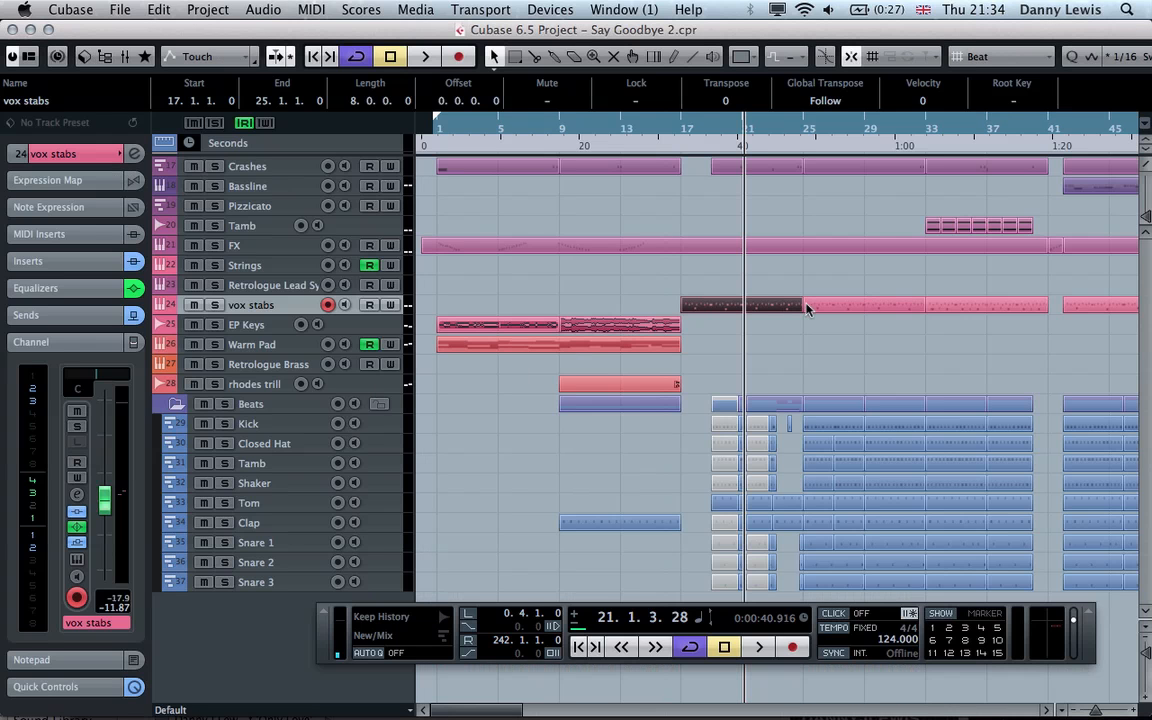
pyautogui.doubleClick(957, 314)
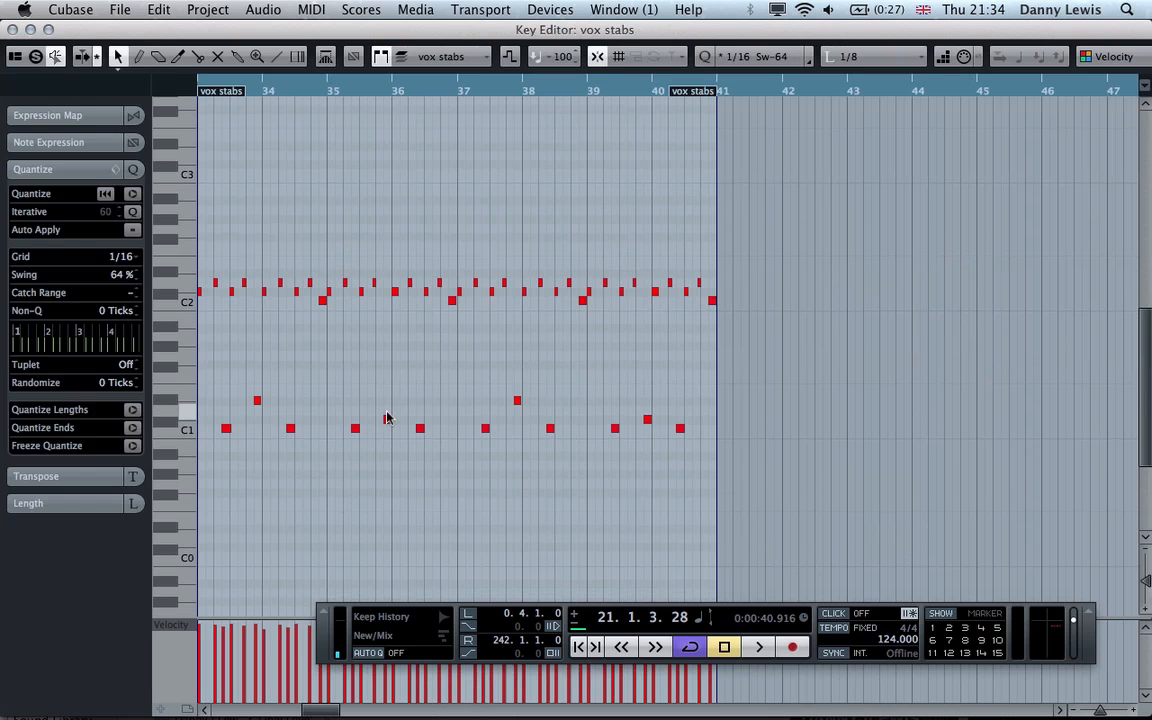
pyautogui.press('Return')
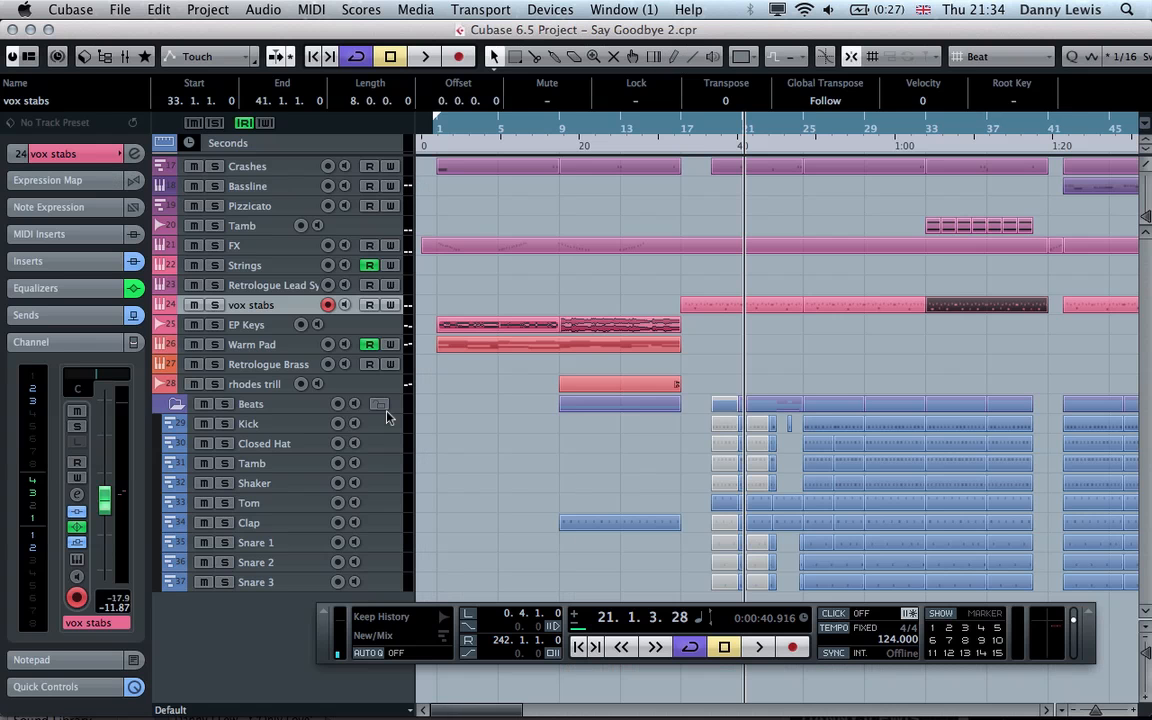
# - Solo the vox stabs track and start playback from just before bar 17
pyautogui.click(215, 305)
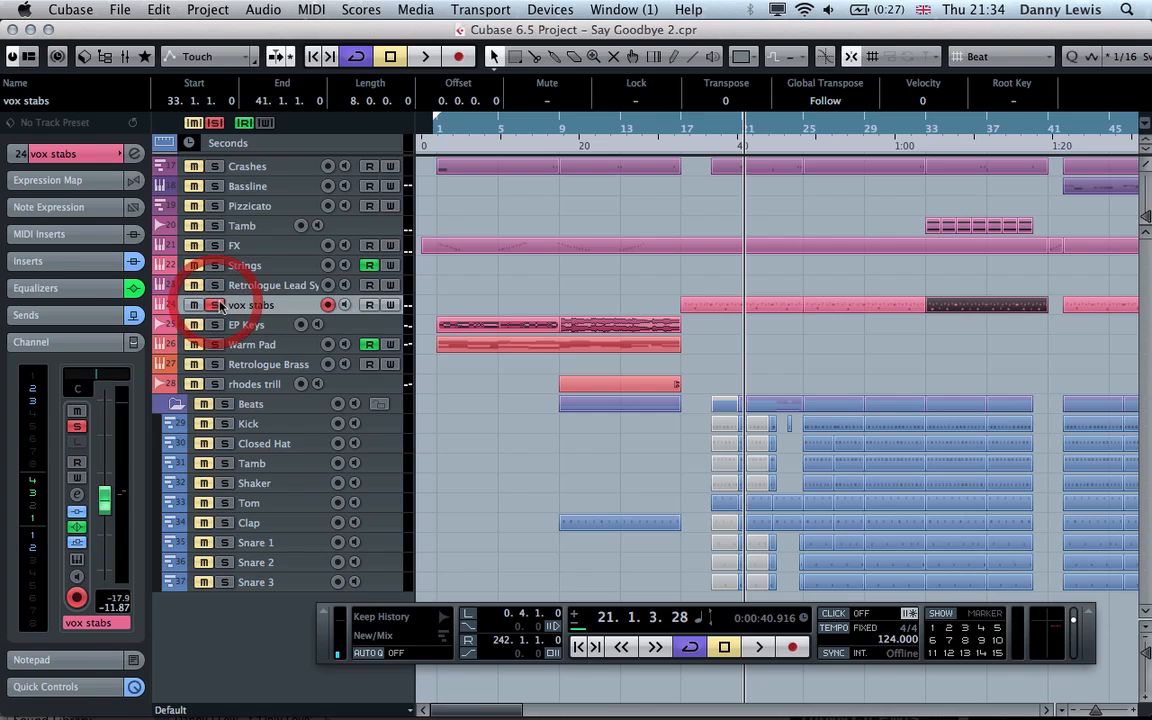
pyautogui.doubleClick(675, 150)
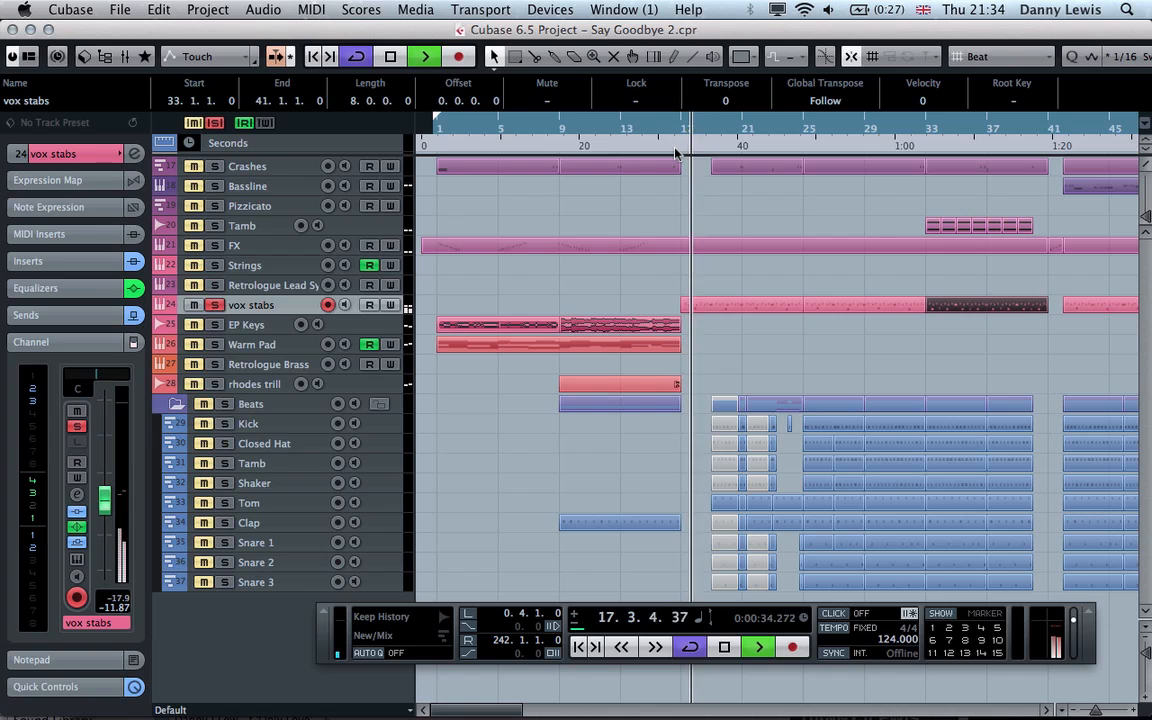
# - Inspect the Delay (ST) and Reverb send effects from the vox stabs channel settings, and close both effect windows
pyautogui.click(76, 495)
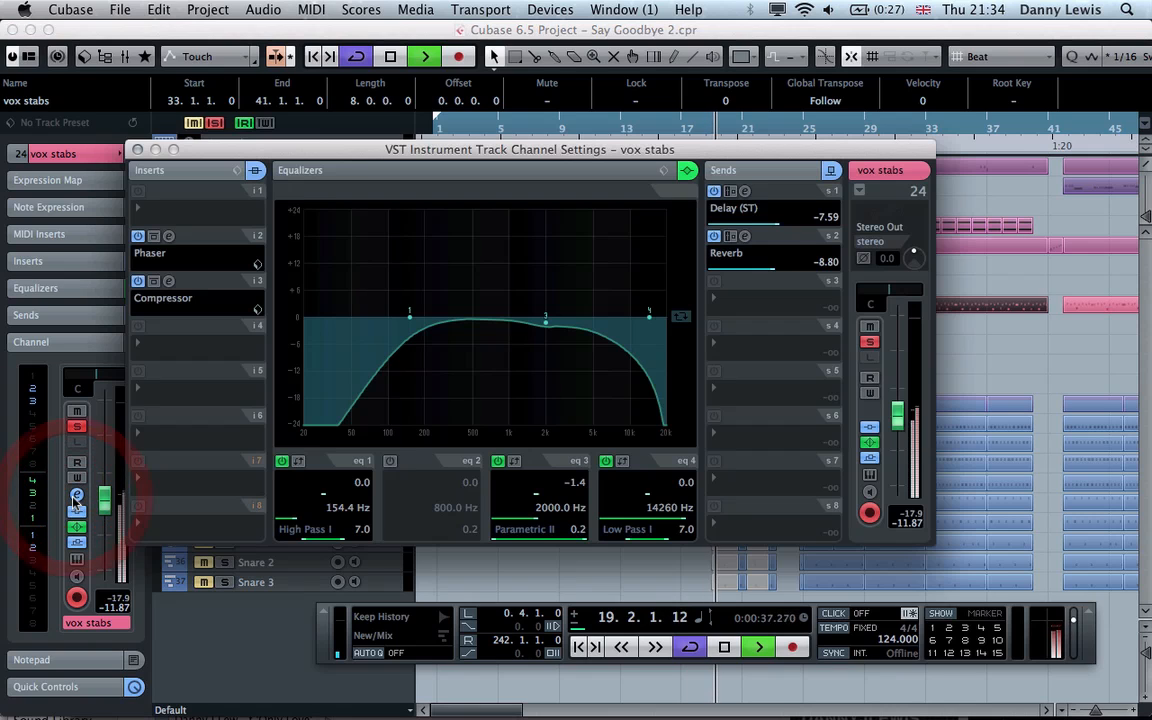
pyautogui.click(745, 193)
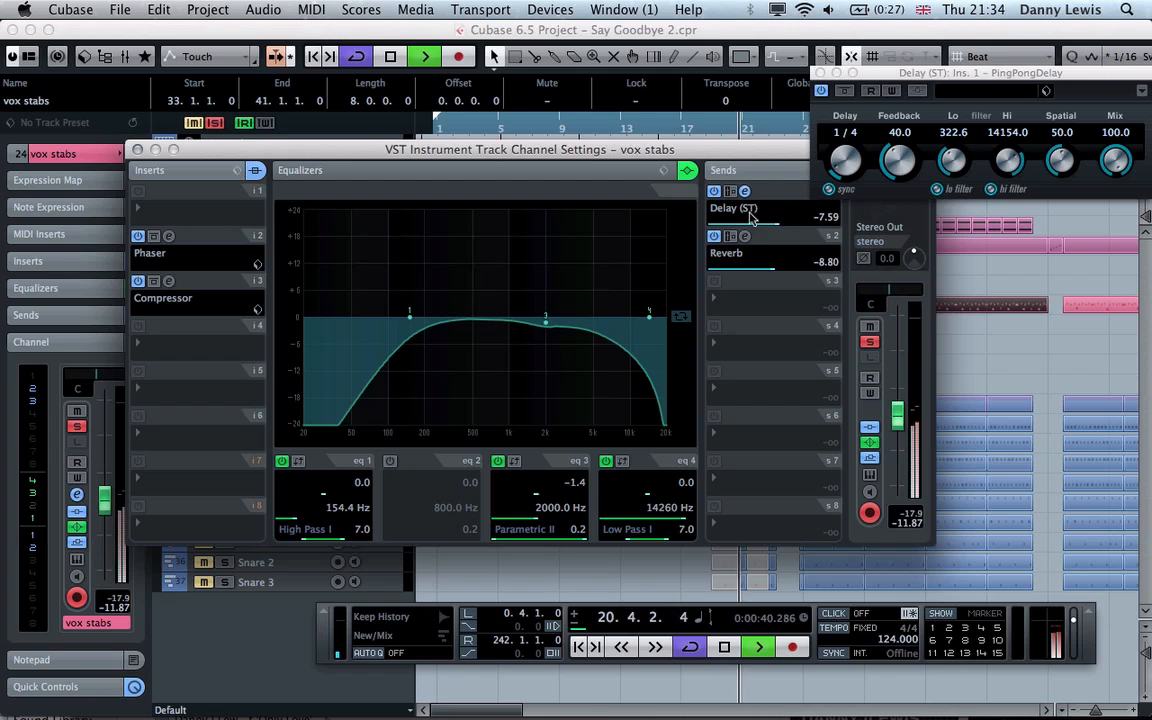
pyautogui.click(745, 238)
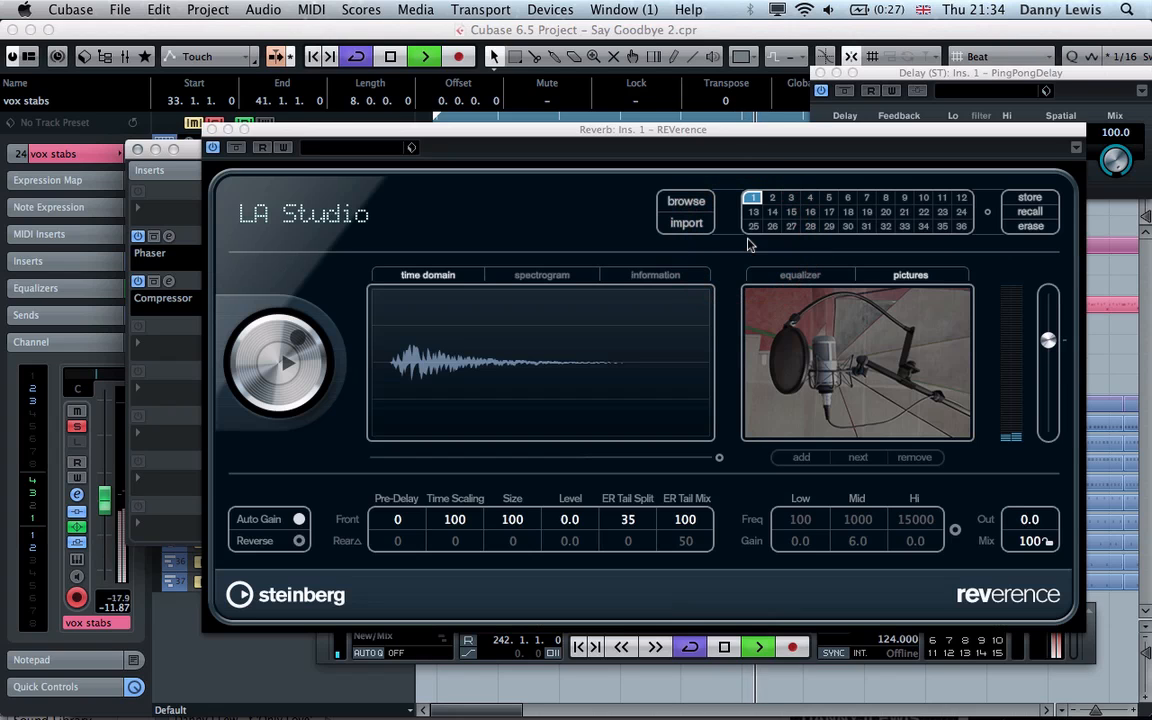
pyautogui.click(211, 130)
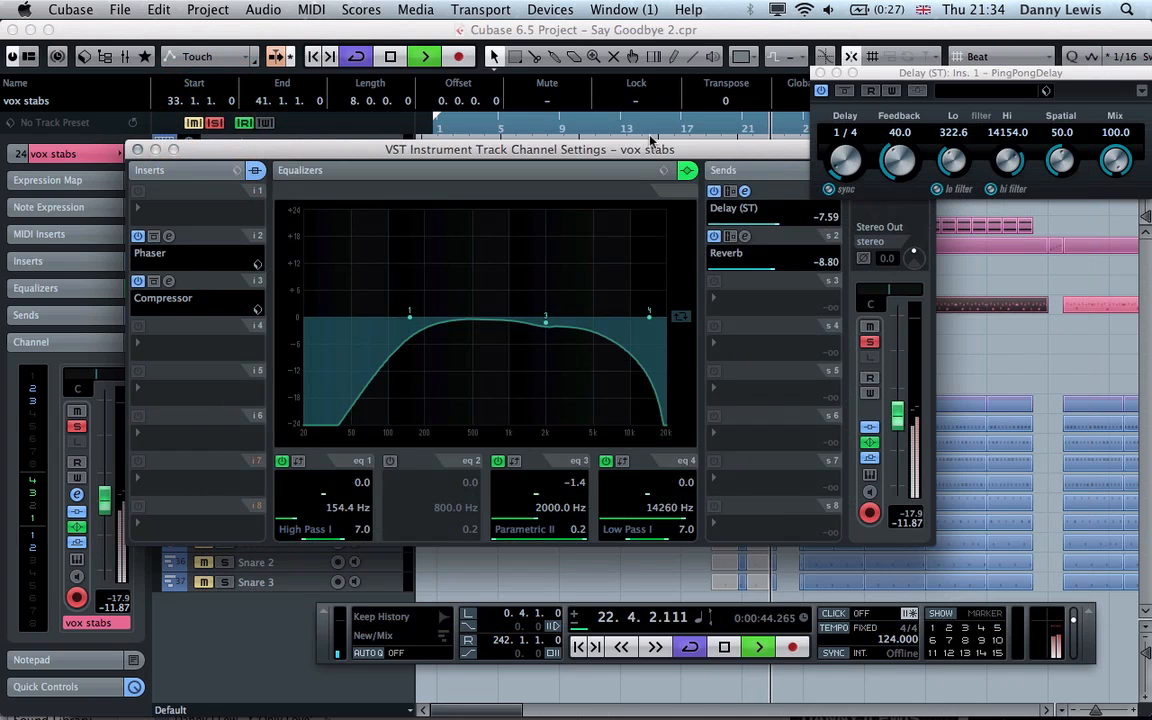
pyautogui.click(821, 74)
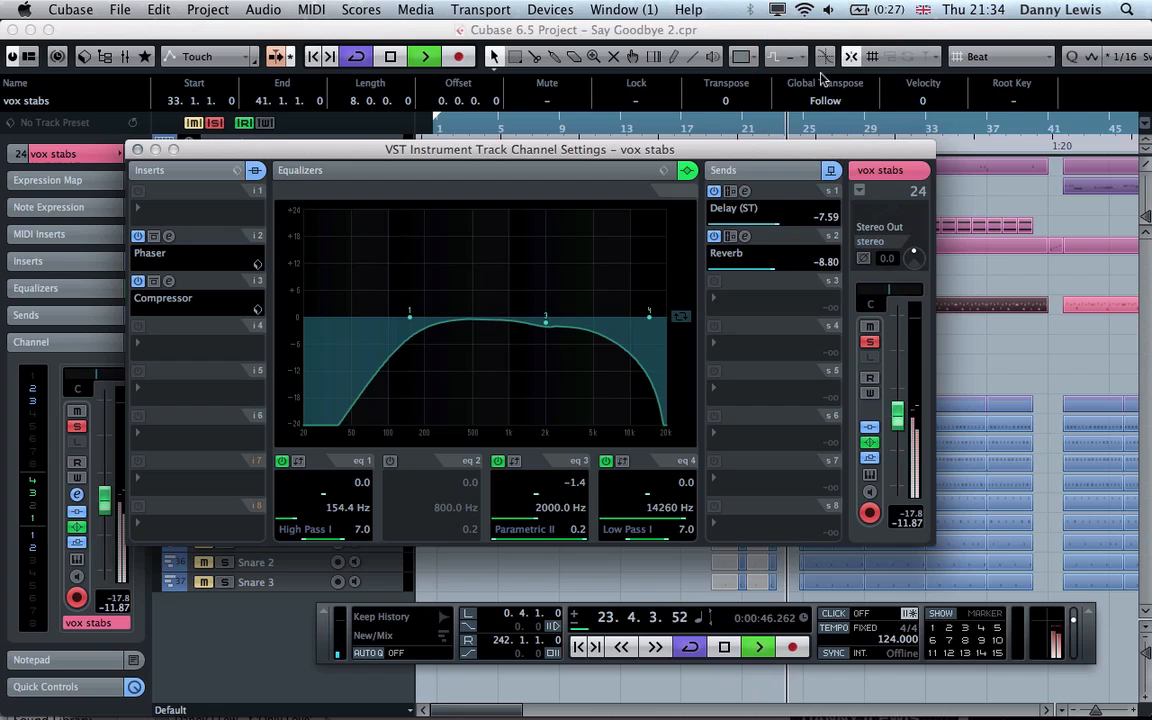
# - Bypass and re-enable the Phaser and Compressor inserts to compare the vox stabs sound, and close its channel settings
pyautogui.click(154, 237)
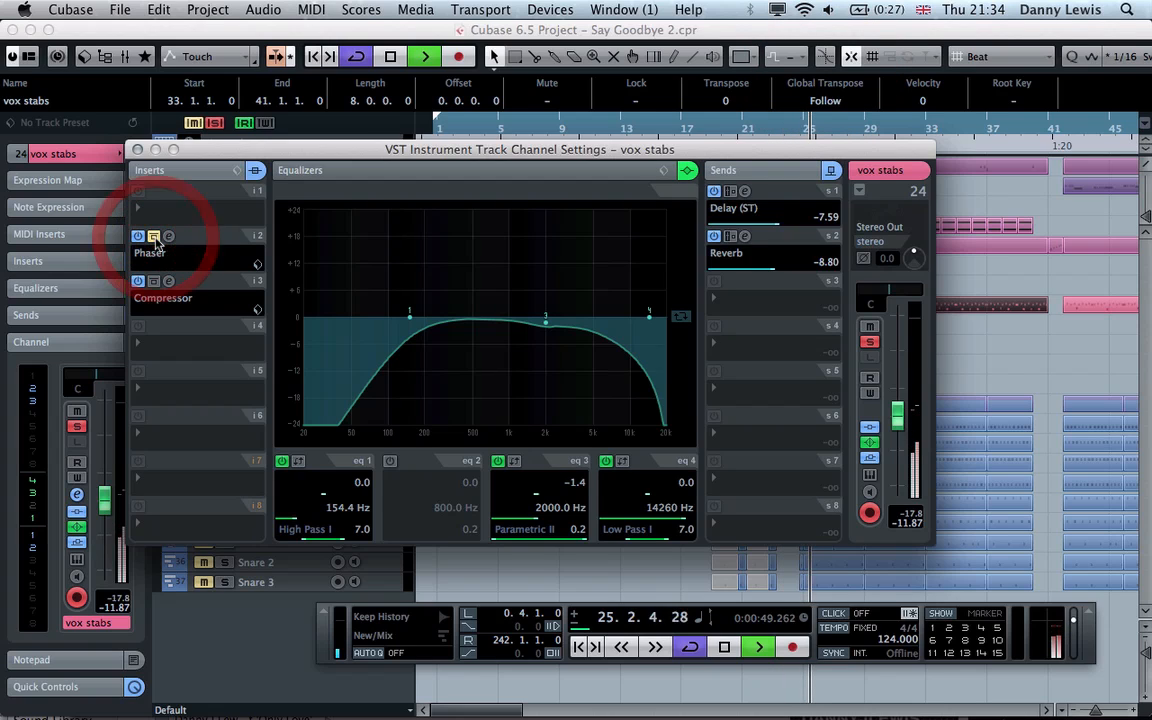
pyautogui.click(153, 281)
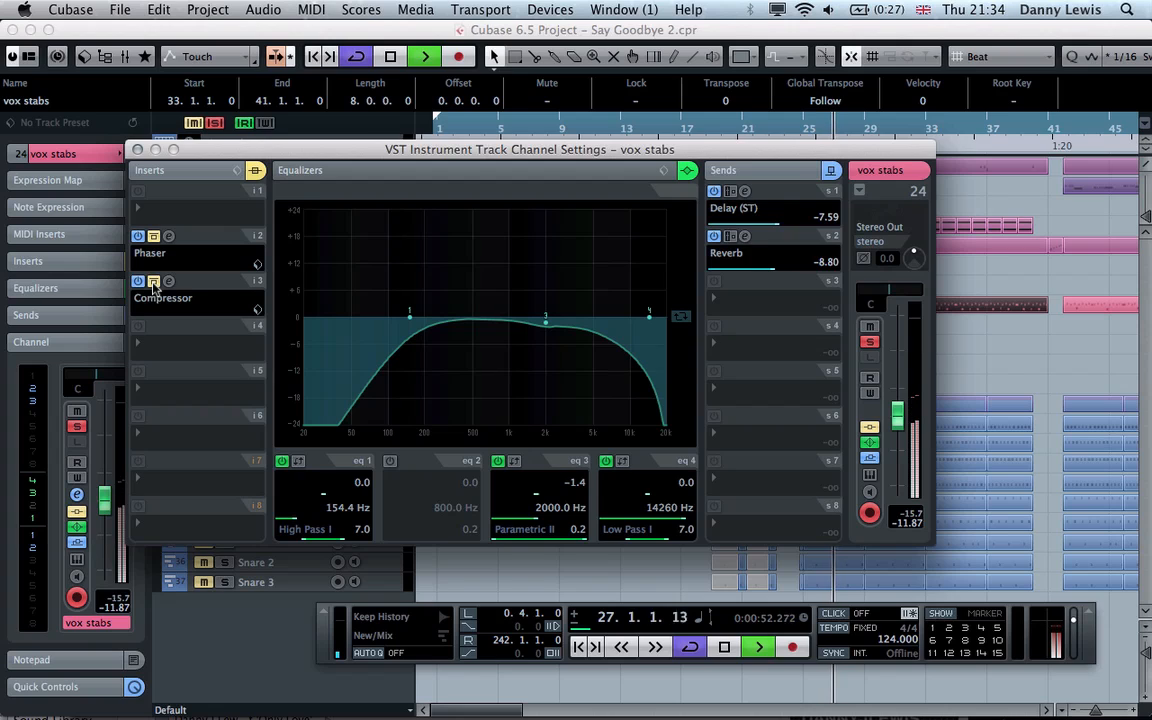
pyautogui.click(154, 237)
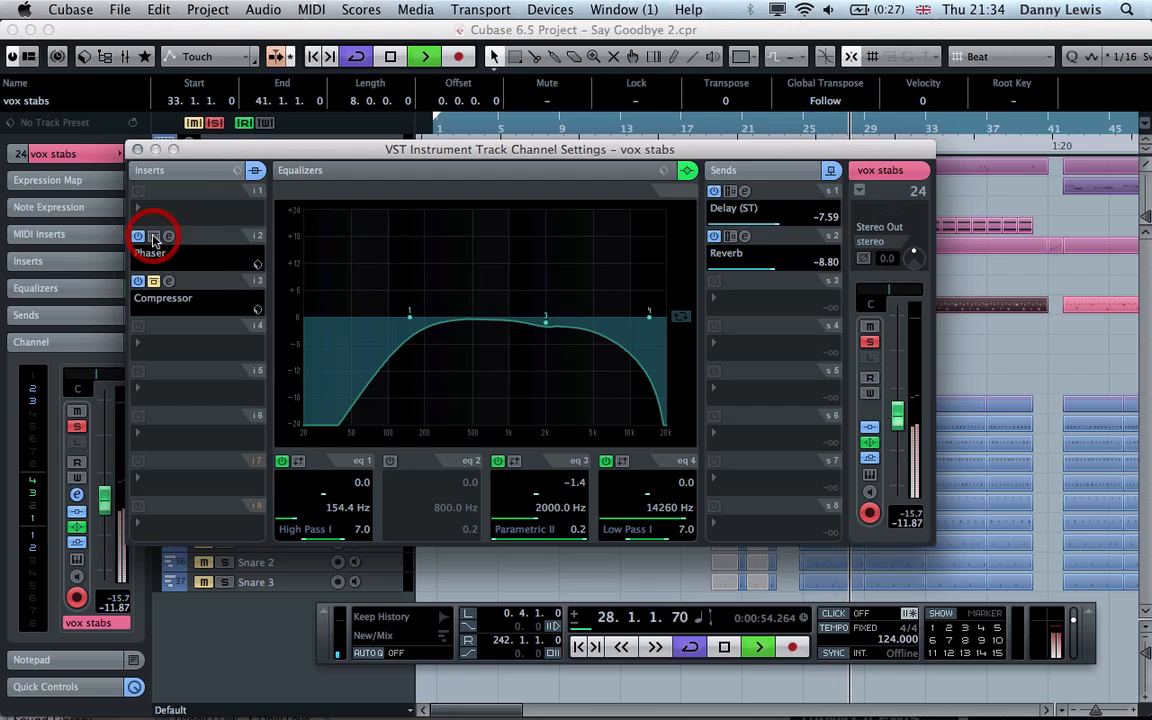
pyautogui.click(153, 281)
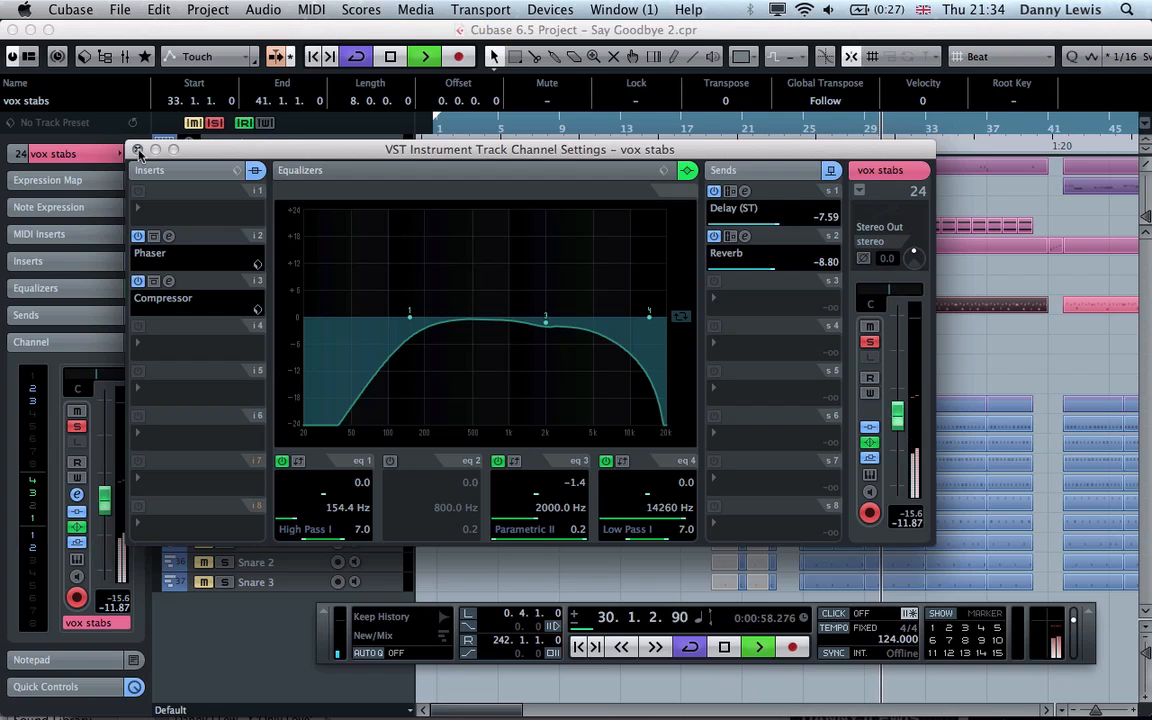
pyautogui.click(138, 150)
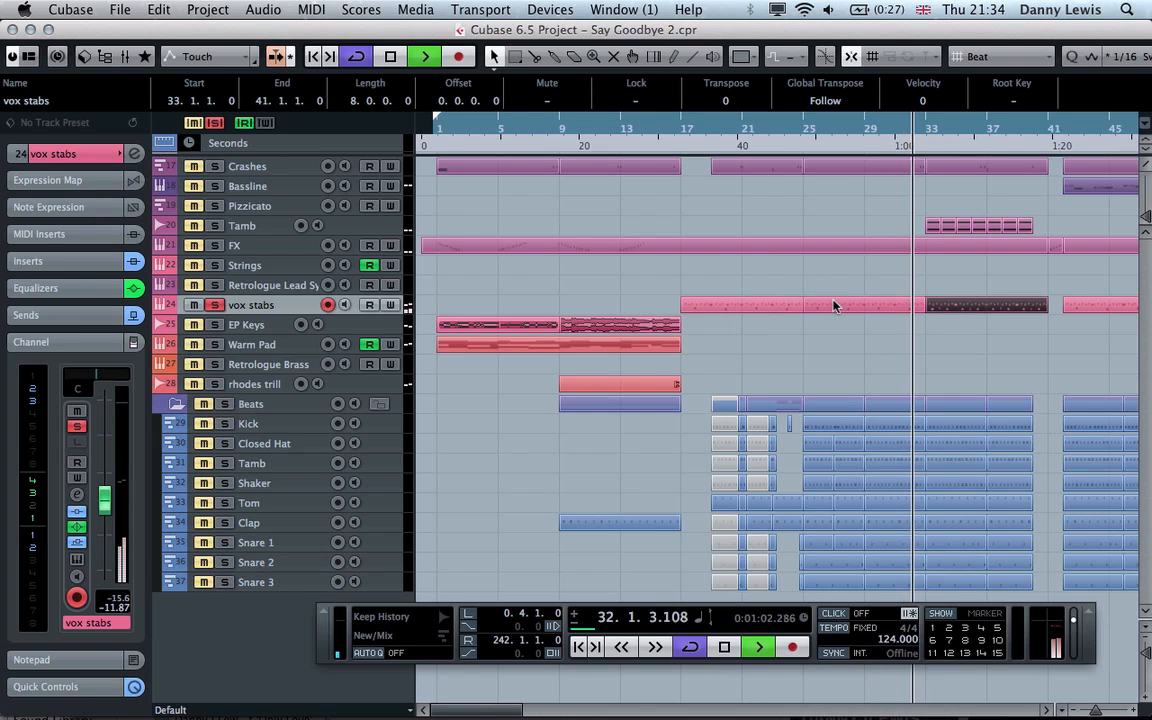
# - Stop playback, solo the Tamb track alongside vox stabs, and audition both from about bar 25
pyautogui.press('g')
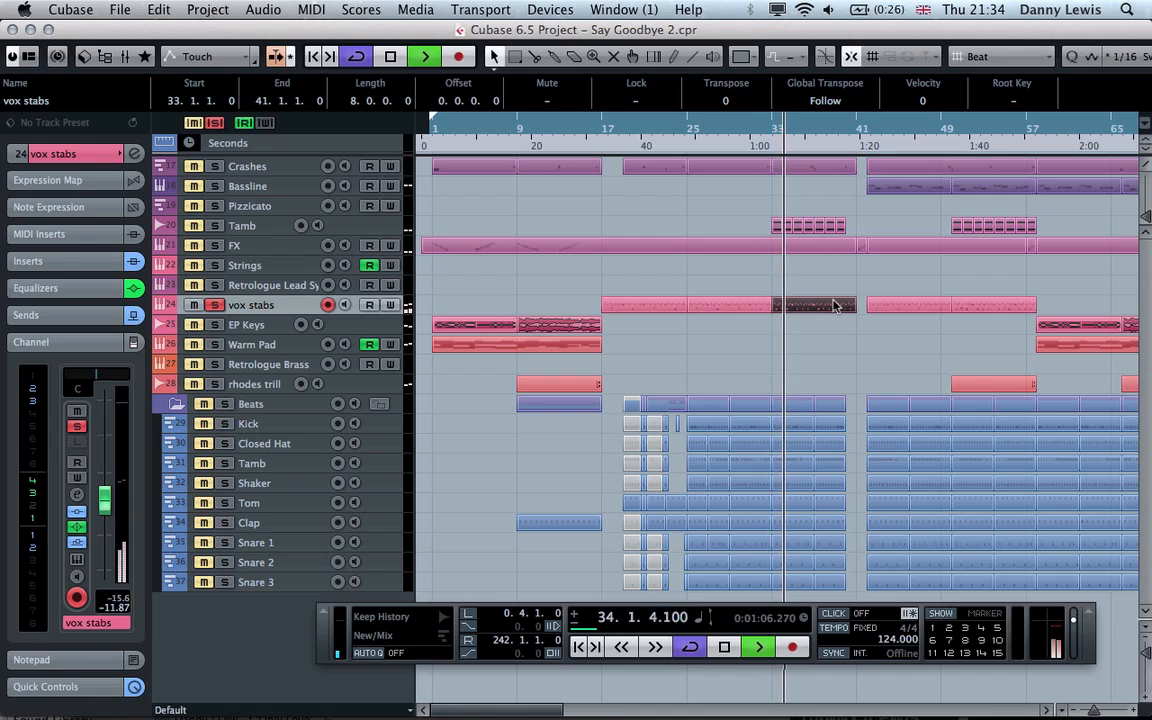
pyautogui.press('space')
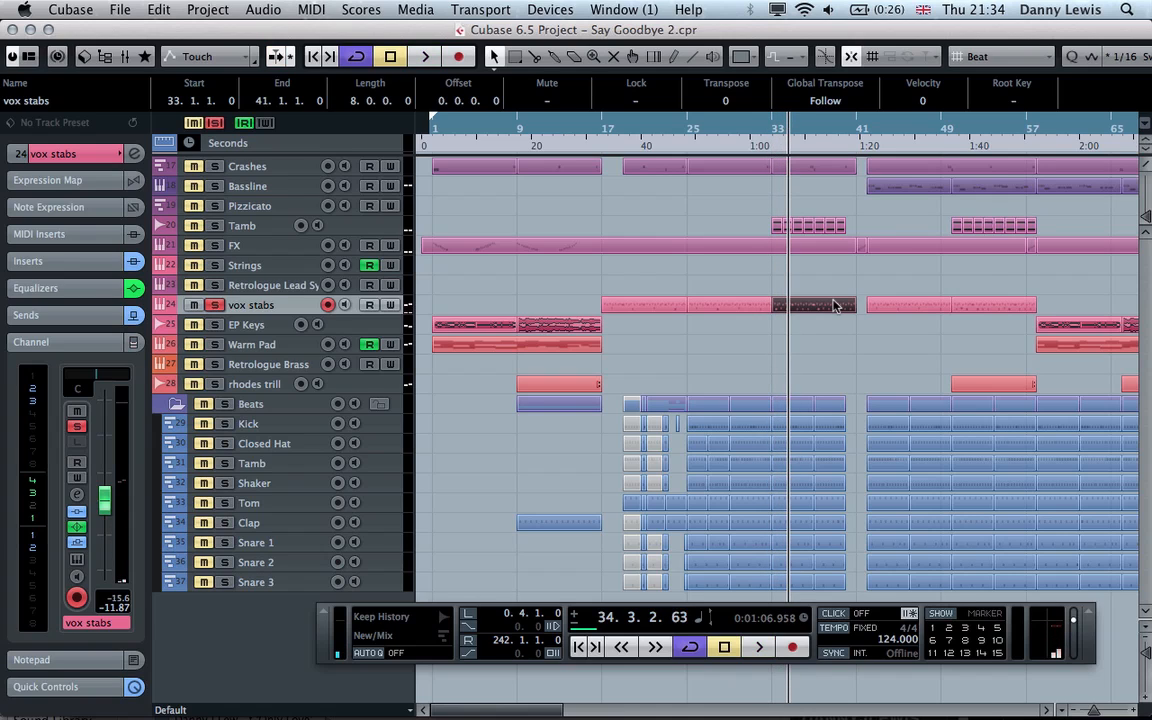
pyautogui.click(214, 225)
pyautogui.click(687, 144)
pyautogui.press('space')
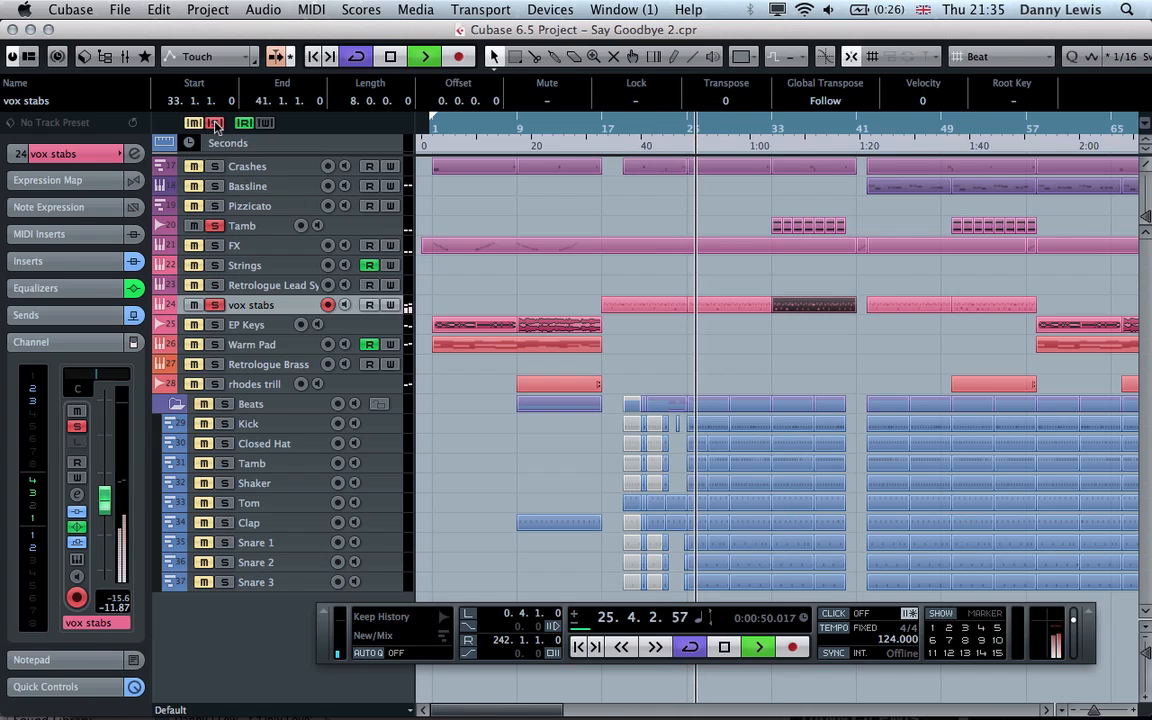
pyautogui.press('space')
# - Deactivate all track solos and start playing the full mix from about bar 15
pyautogui.click(589, 149)
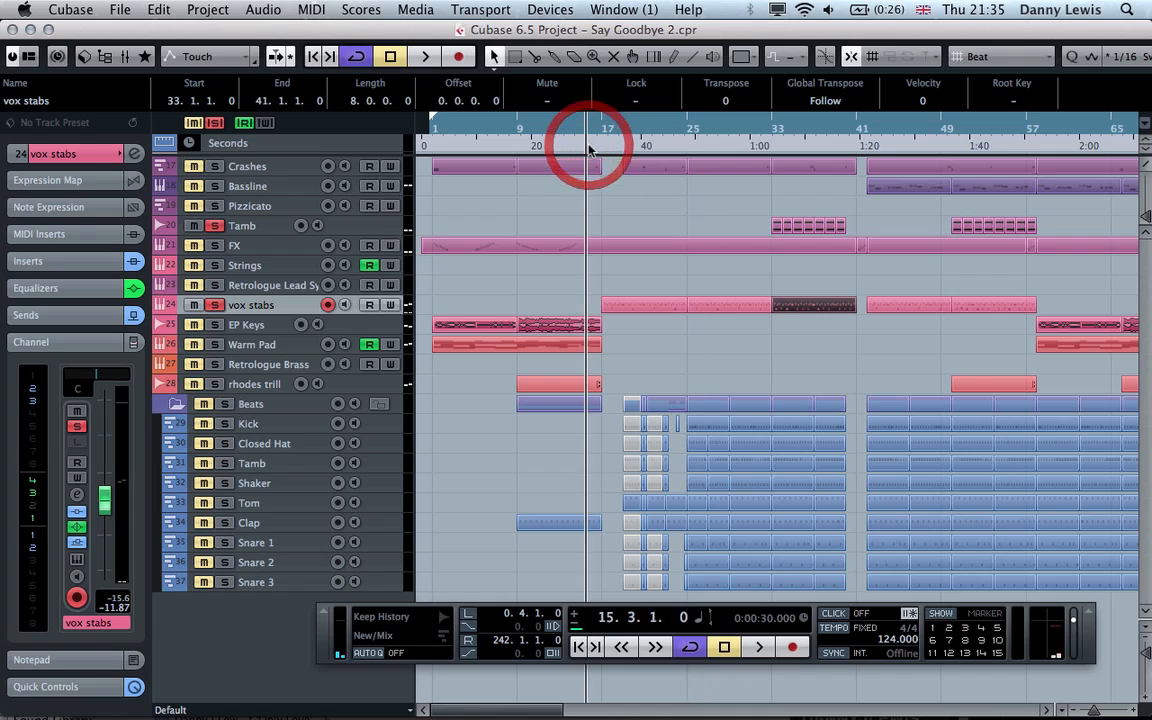
pyautogui.click(216, 122)
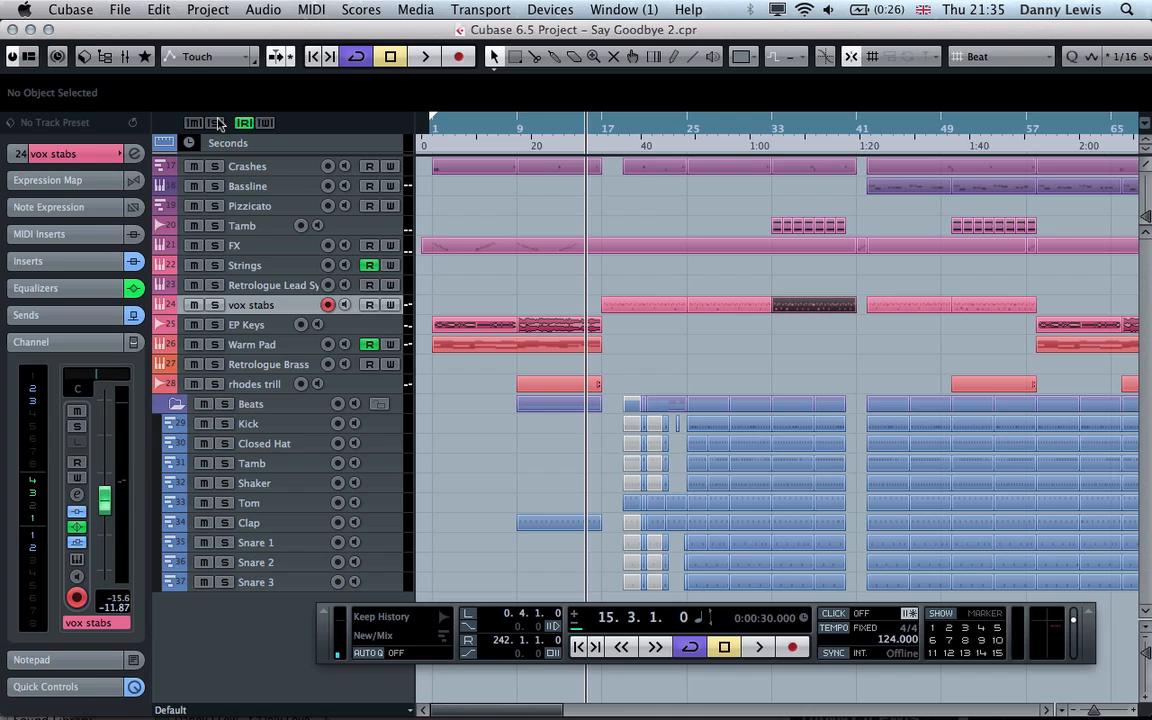
pyautogui.doubleClick(589, 149)
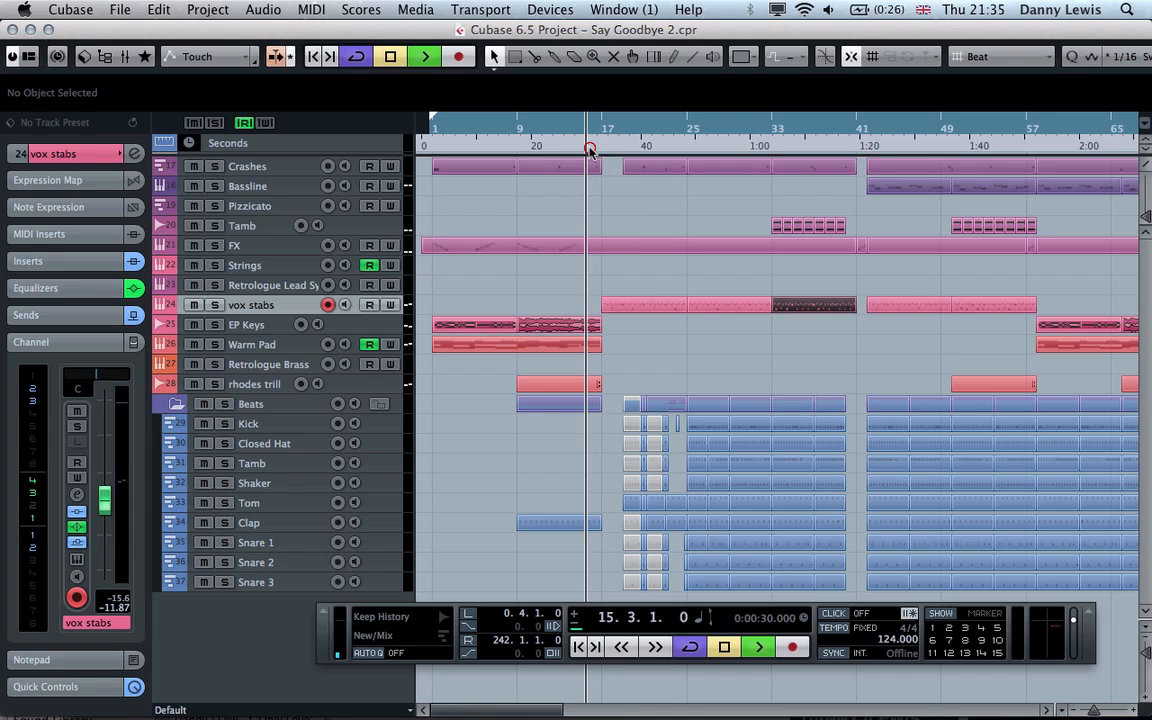
pyautogui.press('h')
pyautogui.press('h')
pyautogui.press('h')
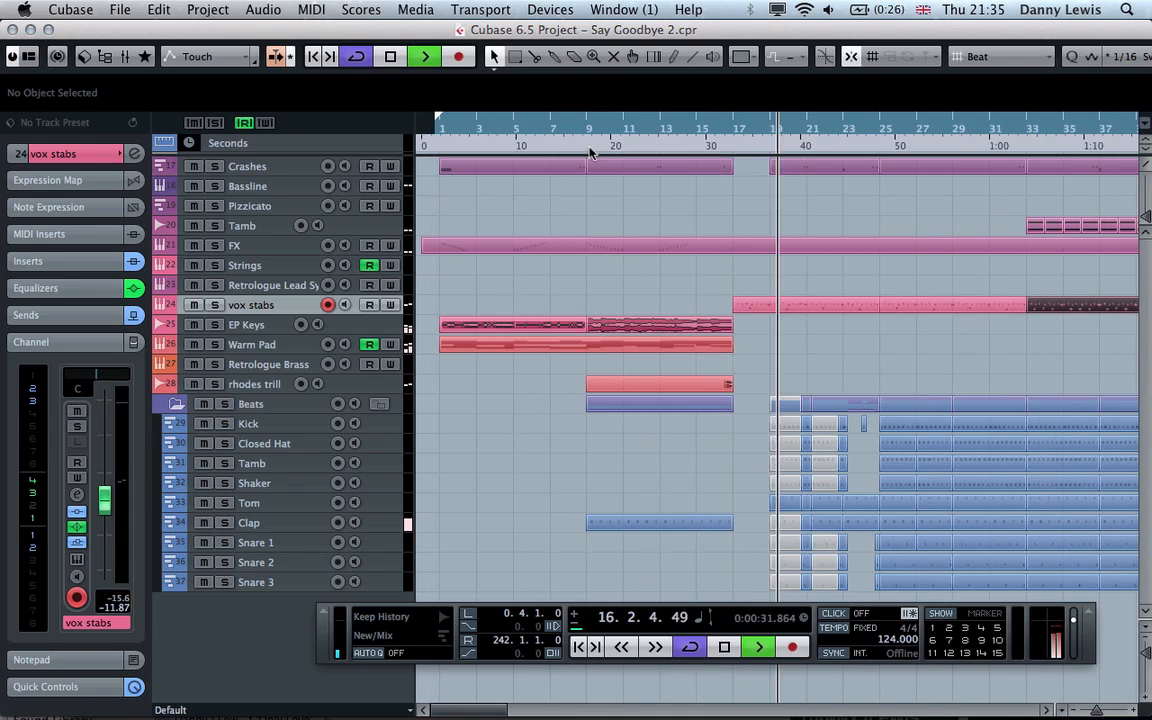
pyautogui.press('h')
pyautogui.press('h')
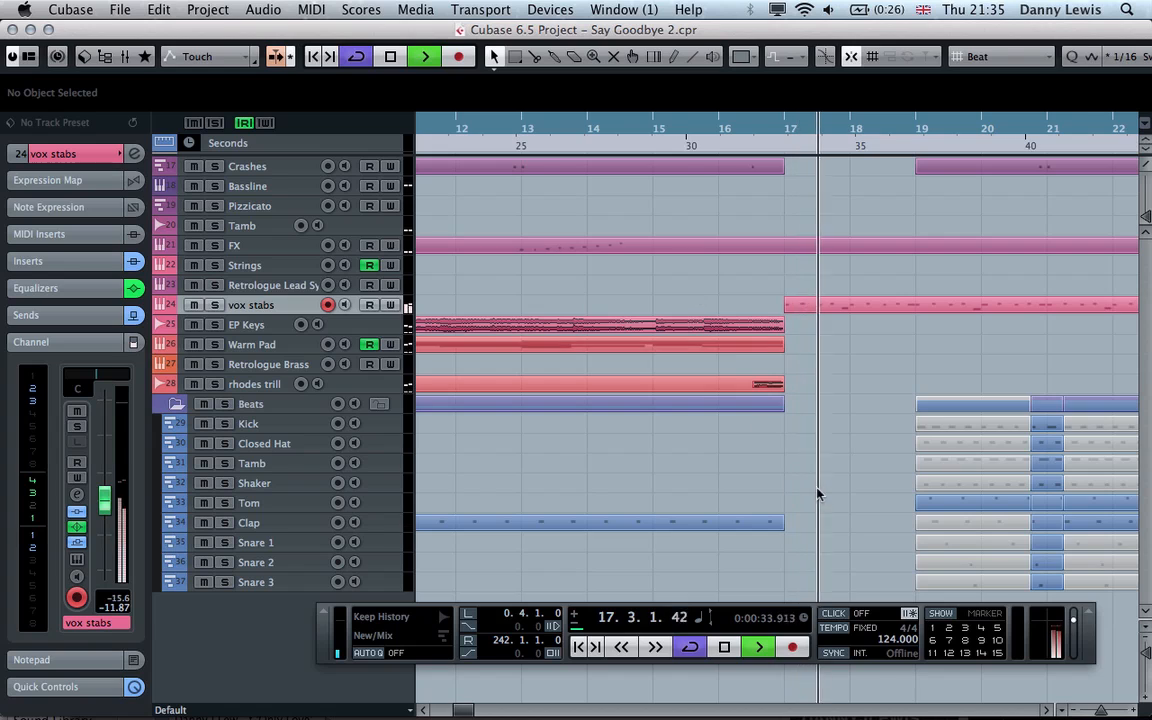
# - Follow the Beats parts in the arrangement from bar 17 to bar 27 during playback, and stop there
pyautogui.hscroll(10, 818, 494)
pyautogui.hscroll(-7, 818, 494)
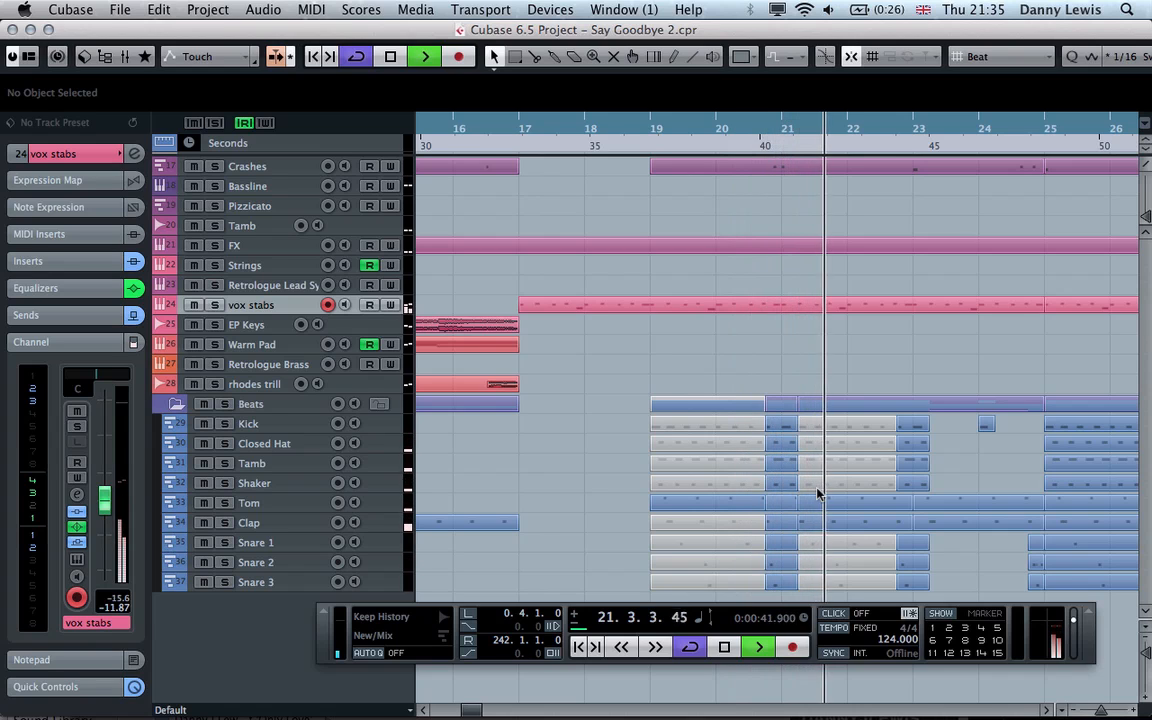
pyautogui.hscroll(5, 817, 494)
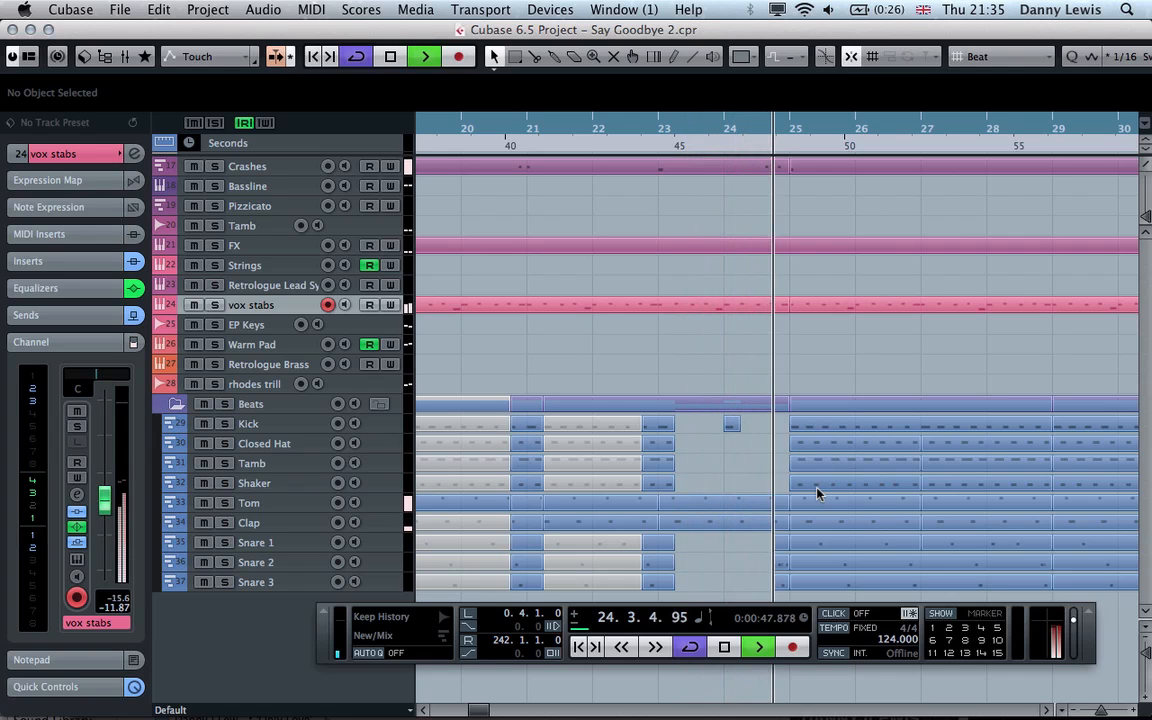
pyautogui.press('g')
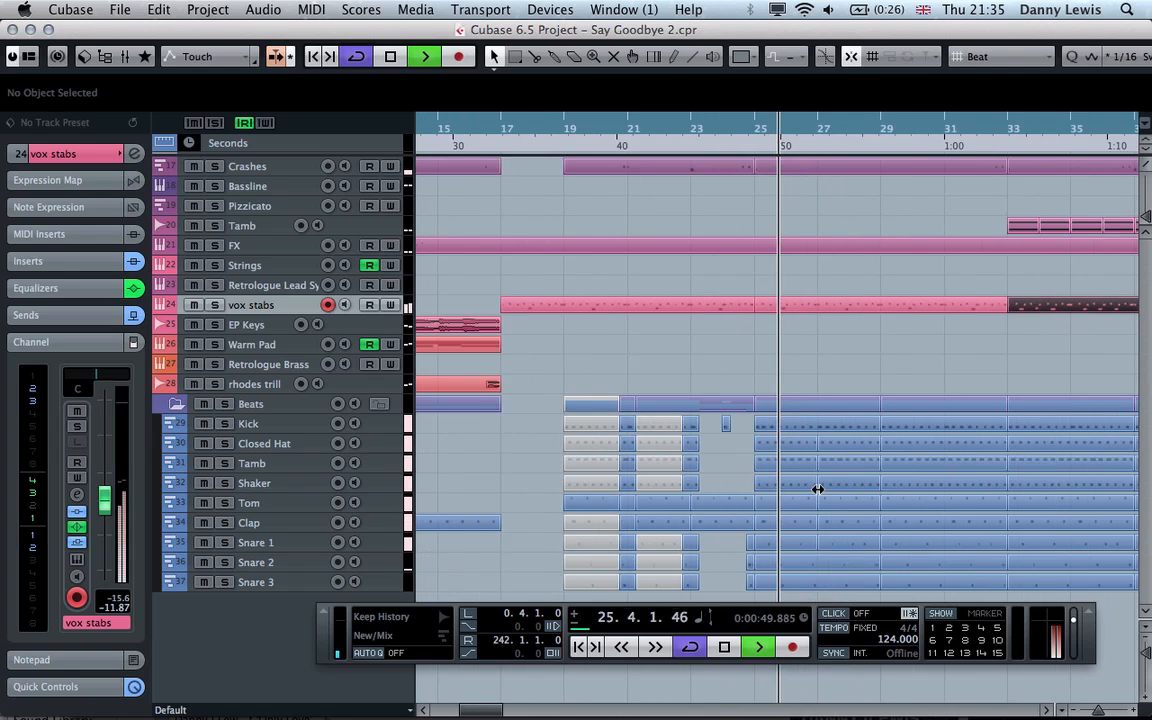
pyautogui.press('g')
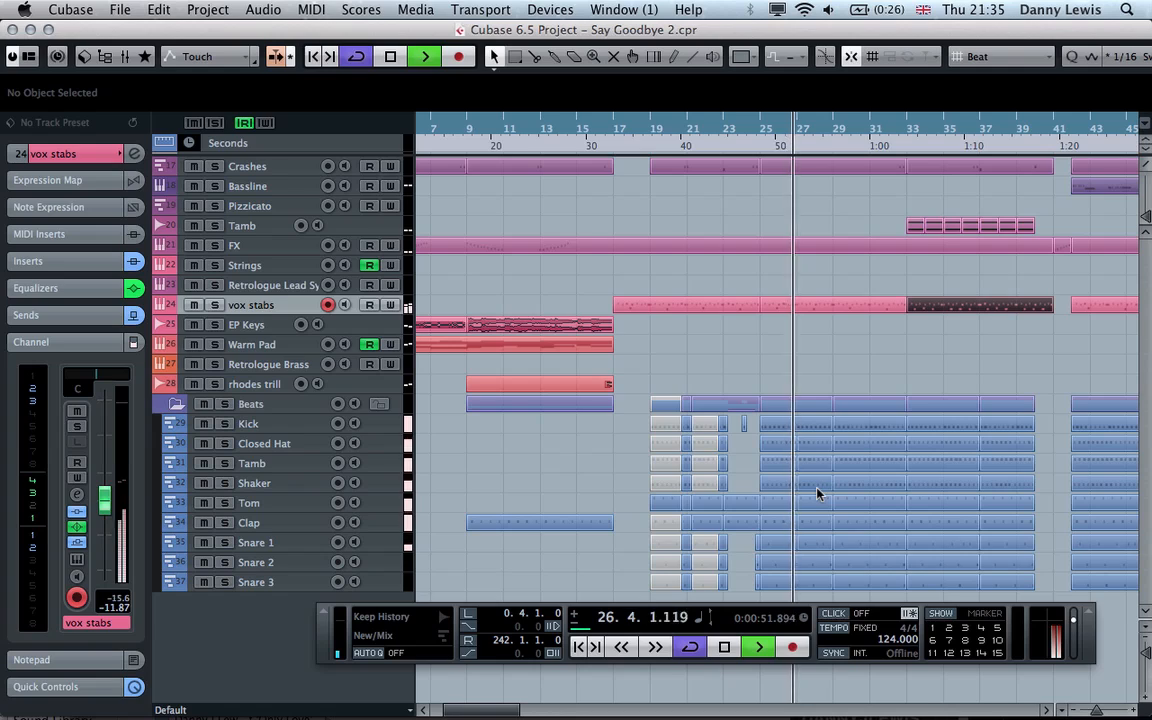
pyautogui.press('space')
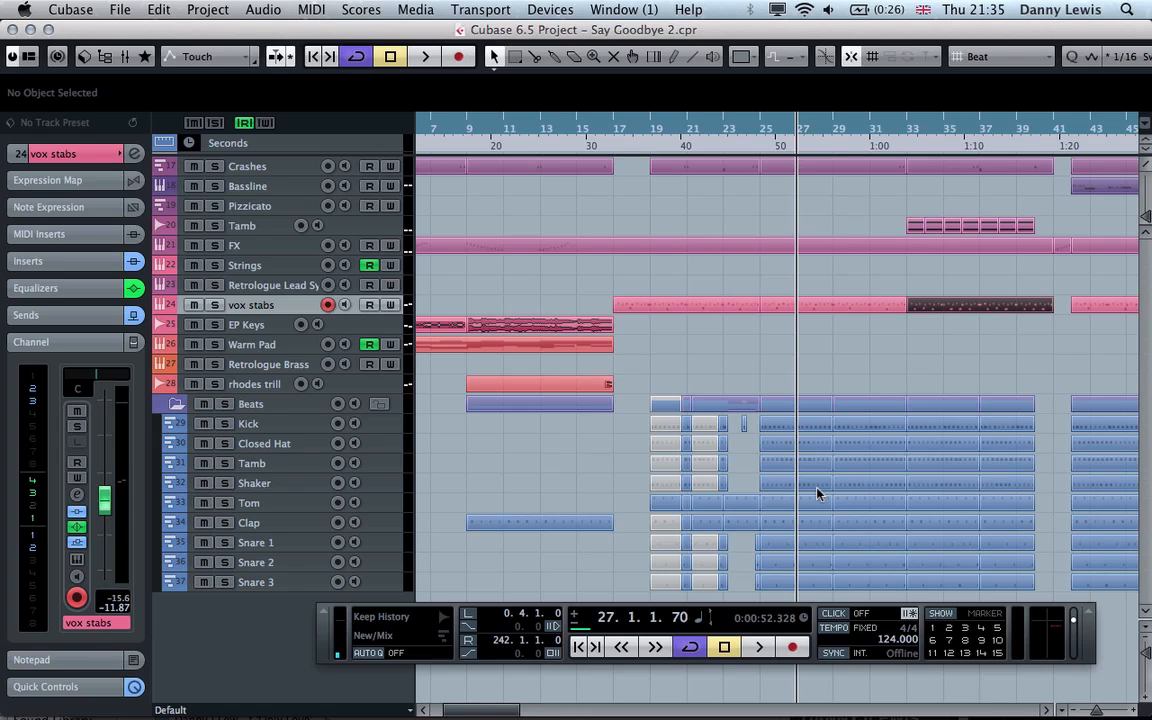
# - Set the locators around the Beats parts from bar 25 to bar 29 and solo the Beats folder
pyautogui.press('g')
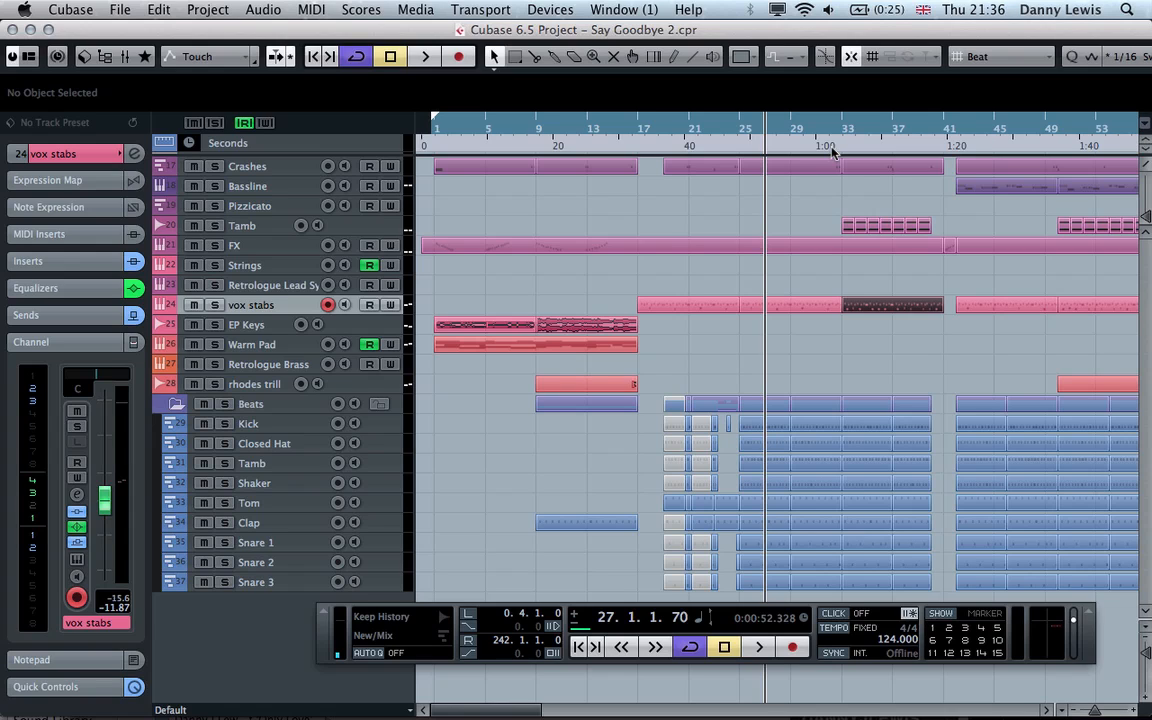
pyautogui.press('g')
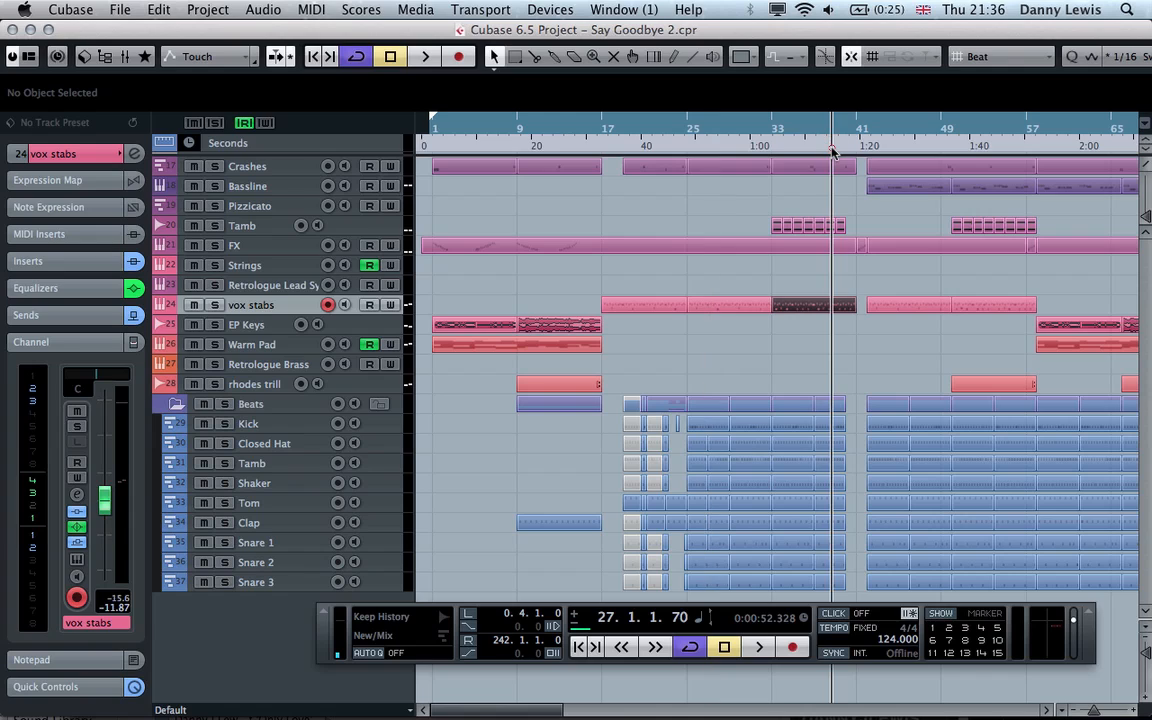
pyautogui.click(832, 152)
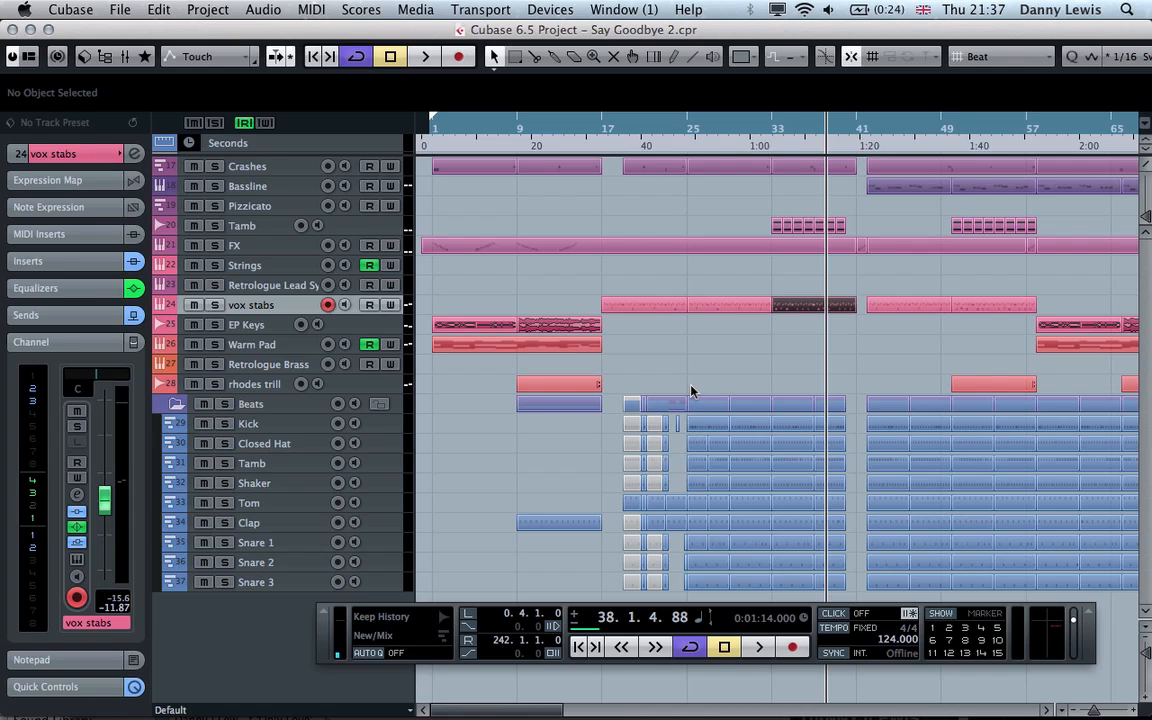
pyautogui.moveTo(690, 390); pyautogui.dragTo(727, 584)
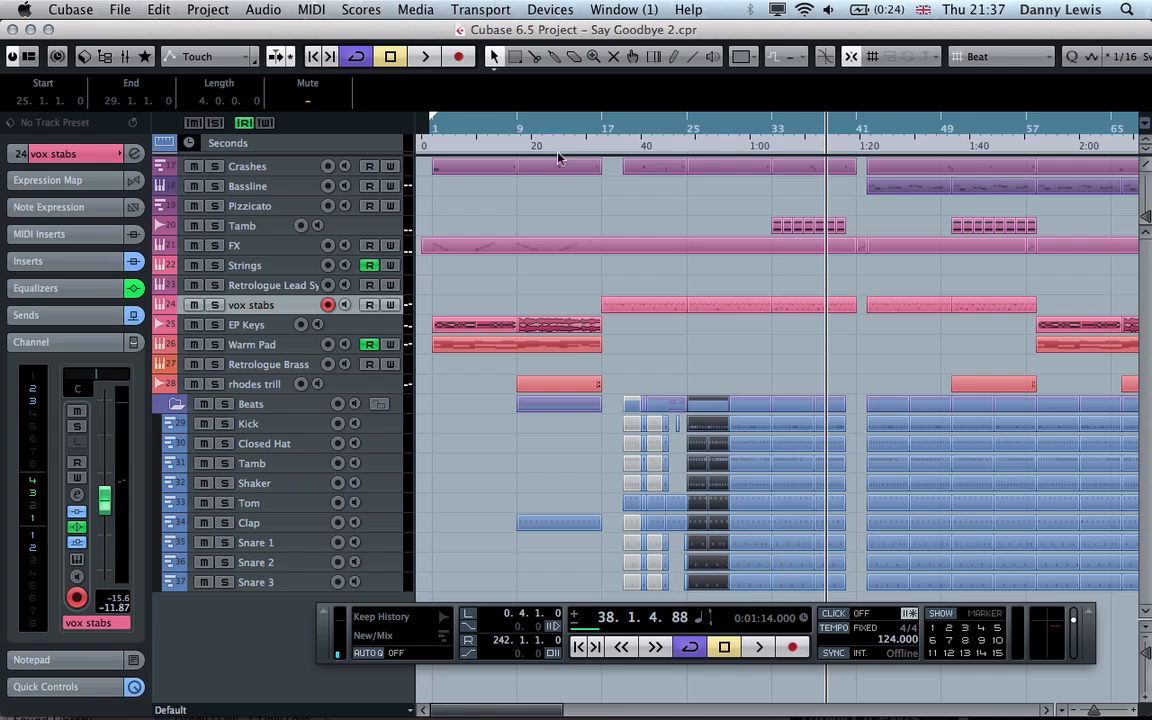
pyautogui.press('p')
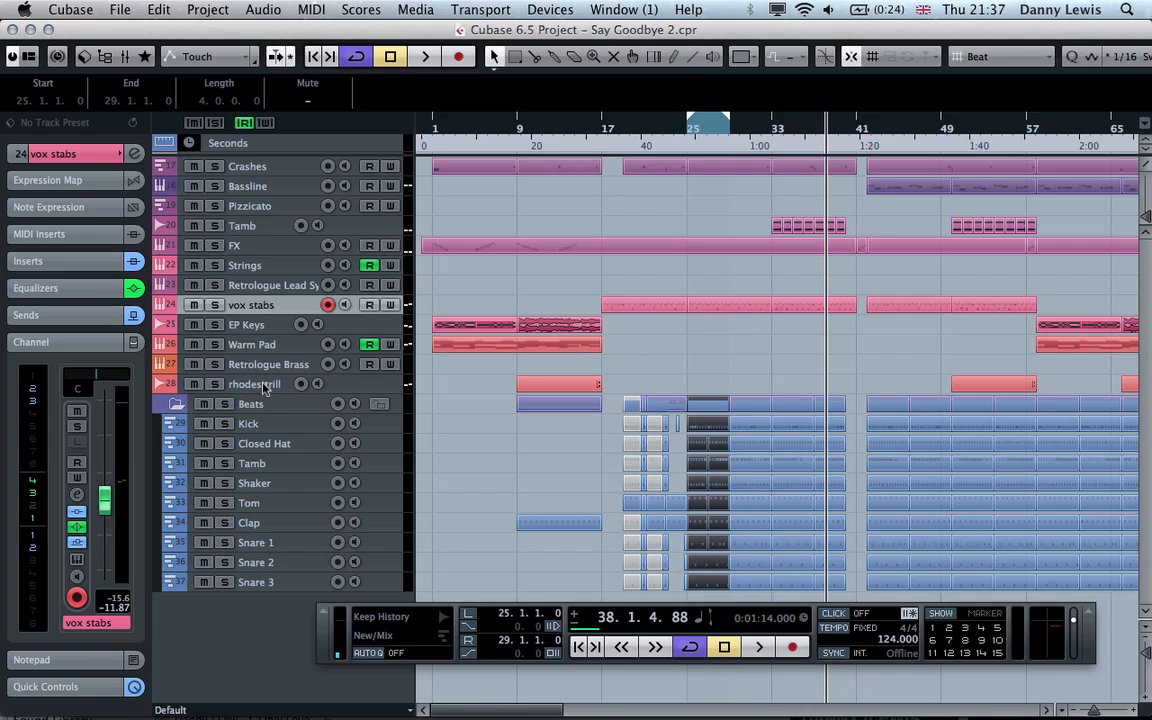
pyautogui.click(227, 404)
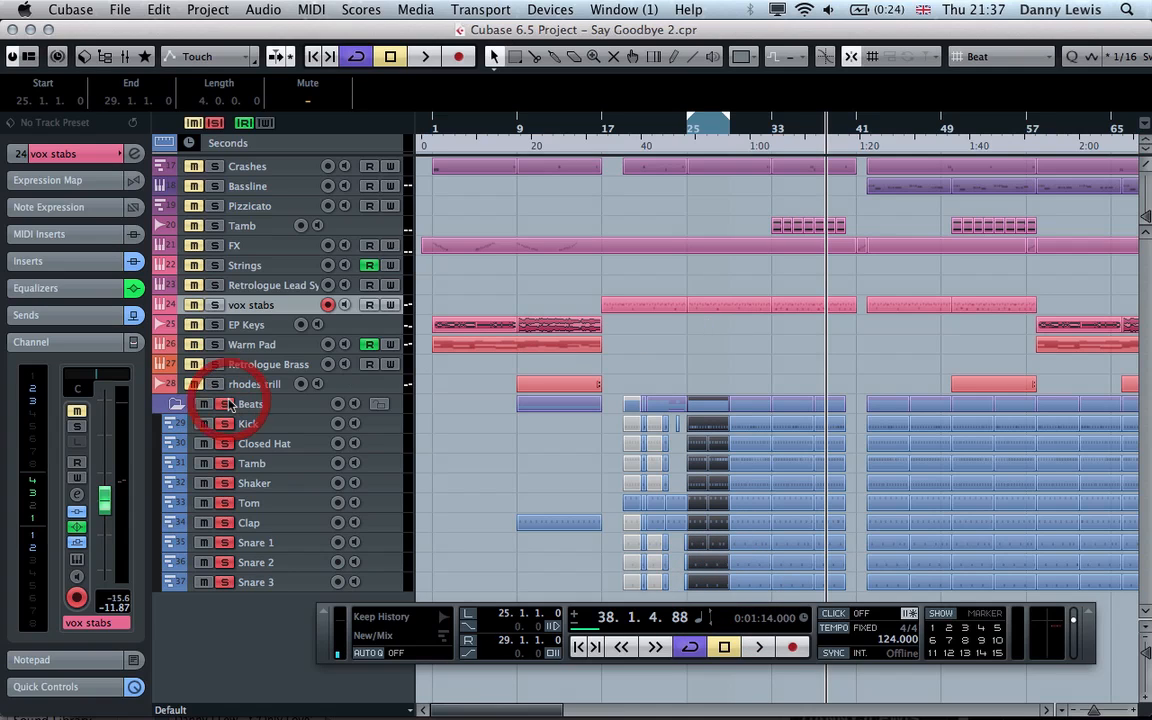
# - Inspect the Groove Agent ONE instrument and the Kick channel settings used by the beats tracks, and close both windows
pyautogui.click(294, 425)
pyautogui.click(292, 447)
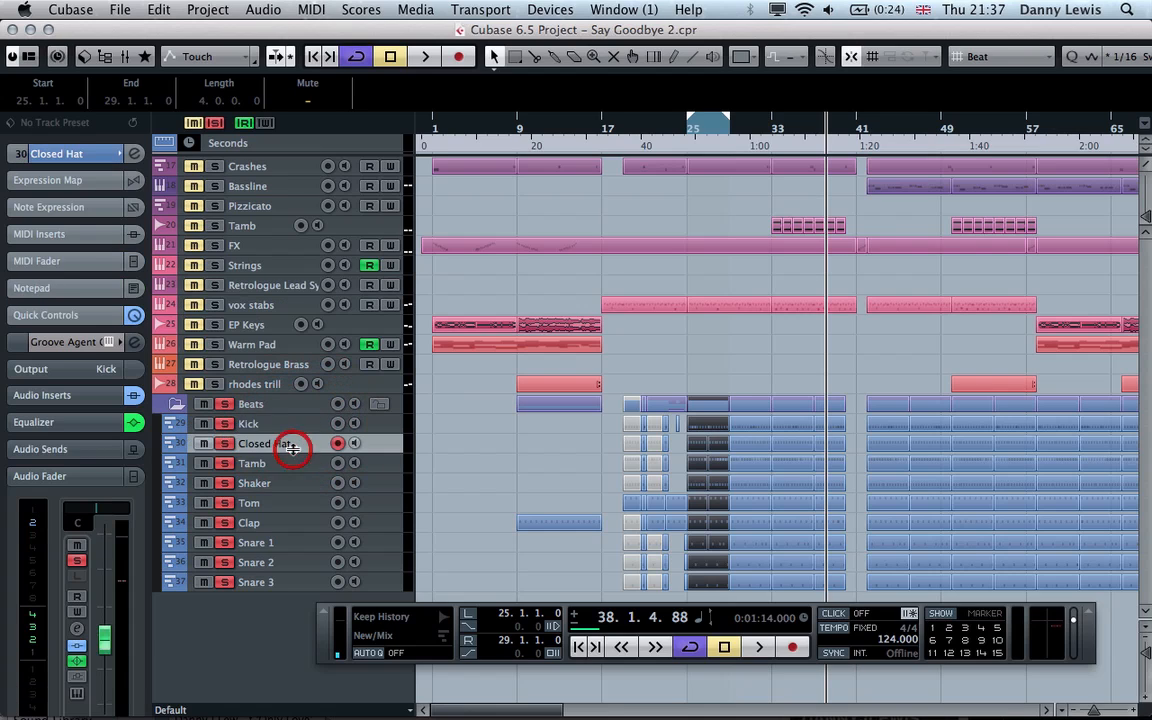
pyautogui.click(112, 343)
pyautogui.click(134, 343)
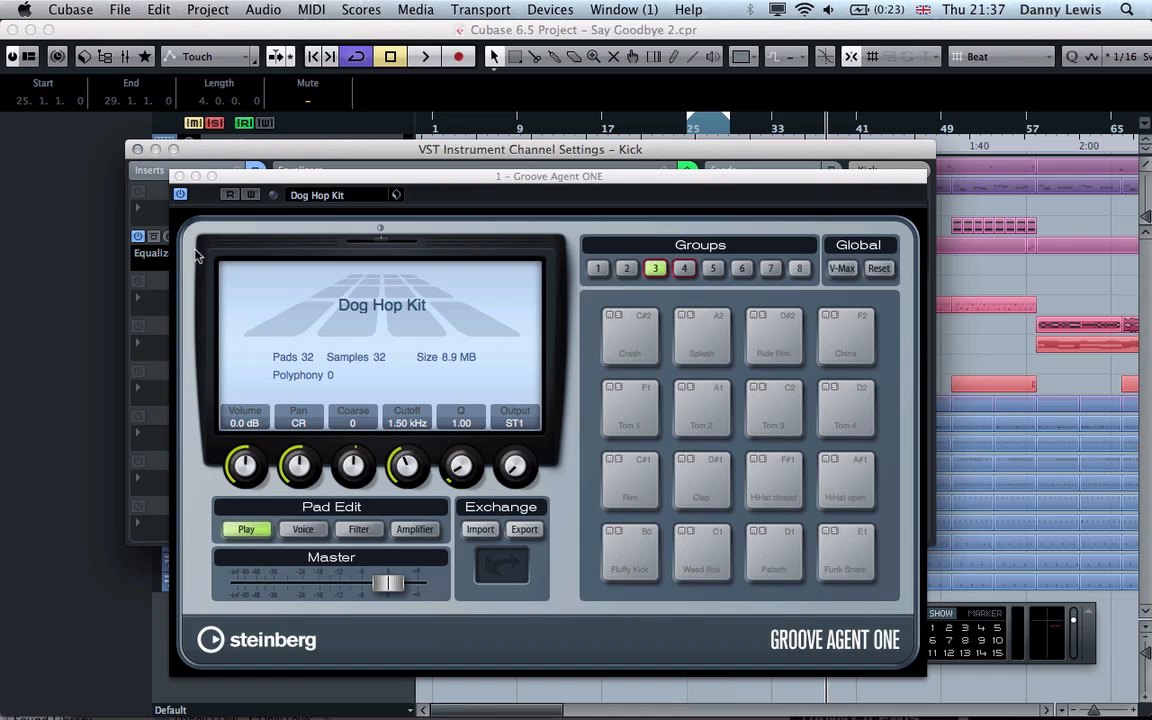
pyautogui.click(180, 177)
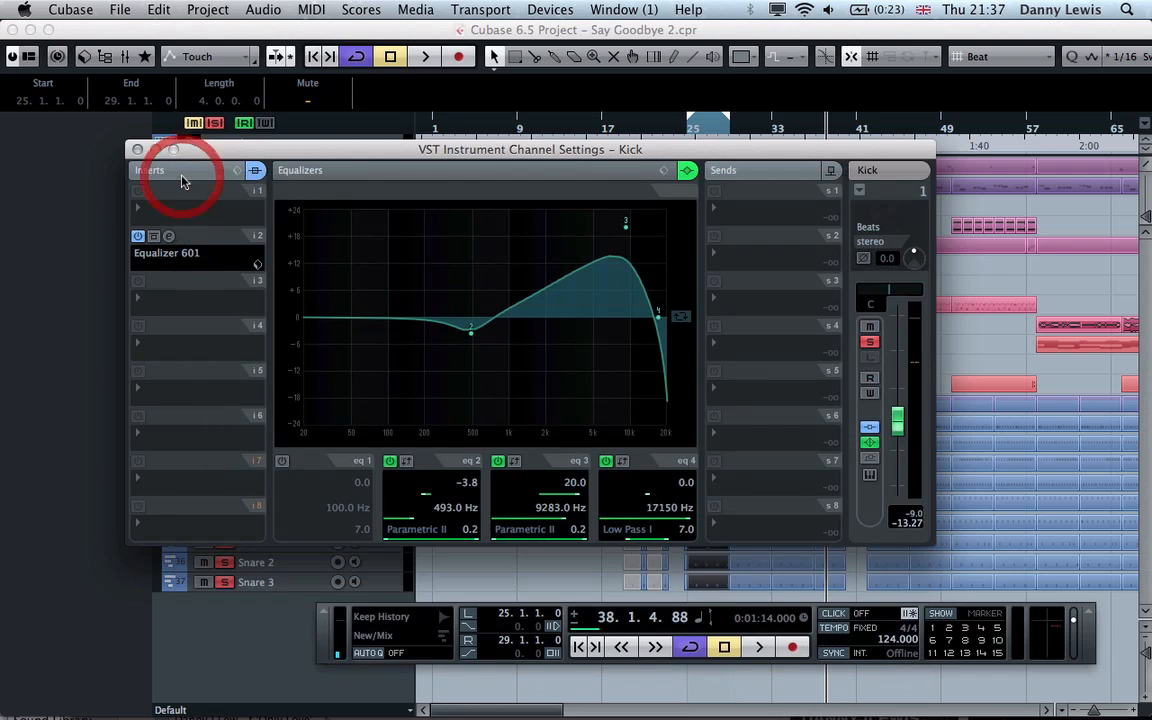
pyautogui.click(137, 149)
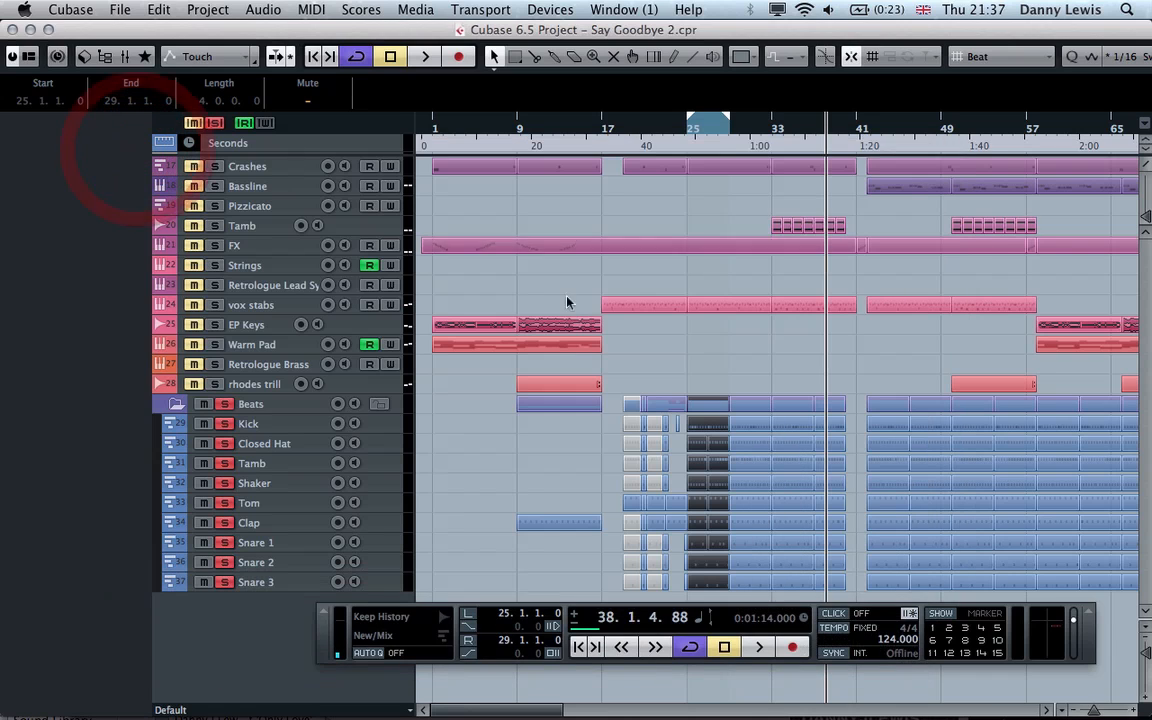
# - Play the soloed beats from bar 25, examine their combined notes in the Key Editor, and return to the arrangement
pyautogui.click(291, 404)
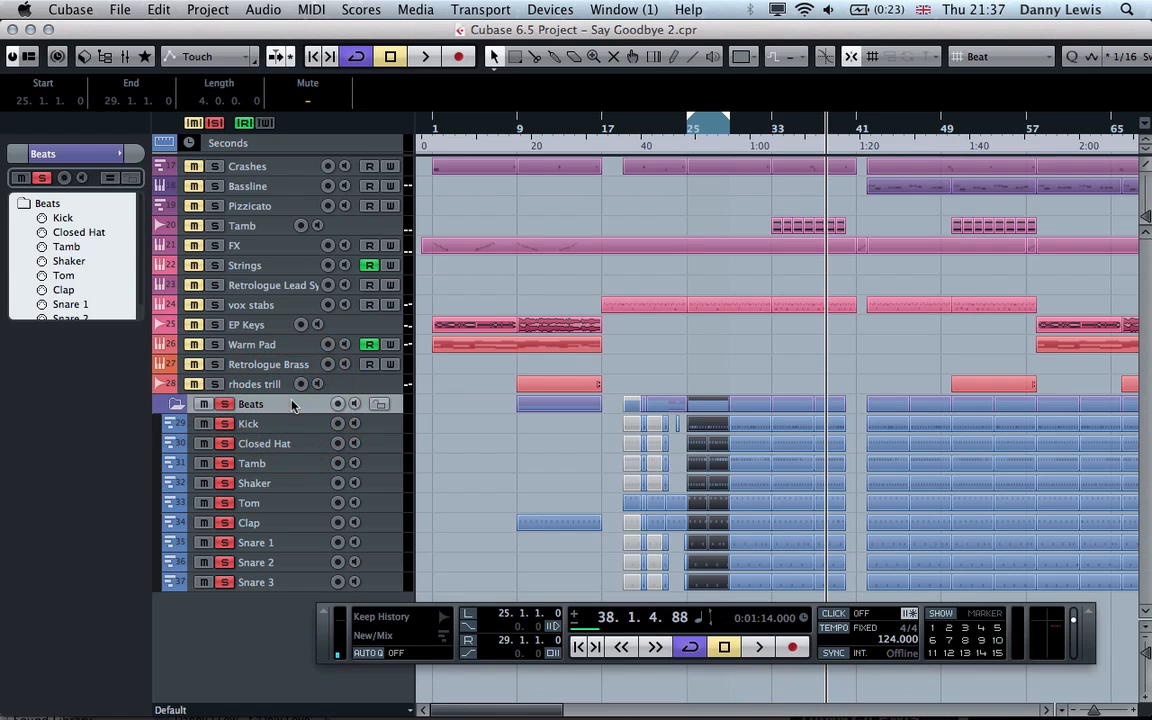
pyautogui.click(295, 425)
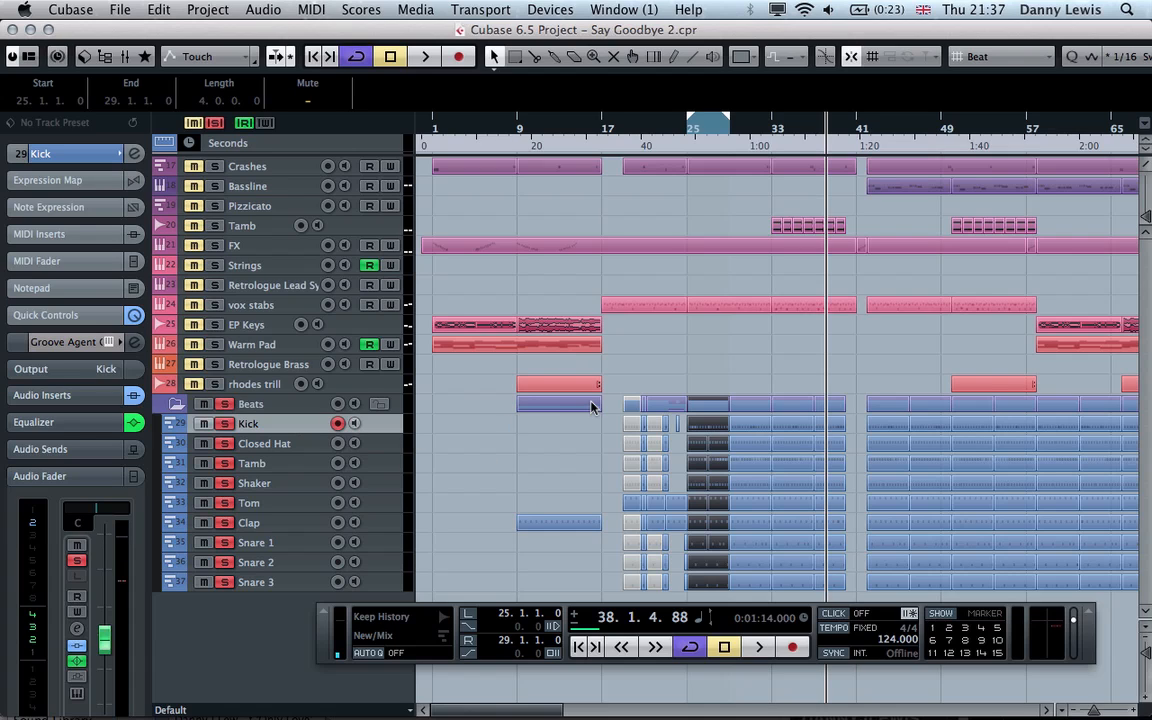
pyautogui.doubleClick(686, 146)
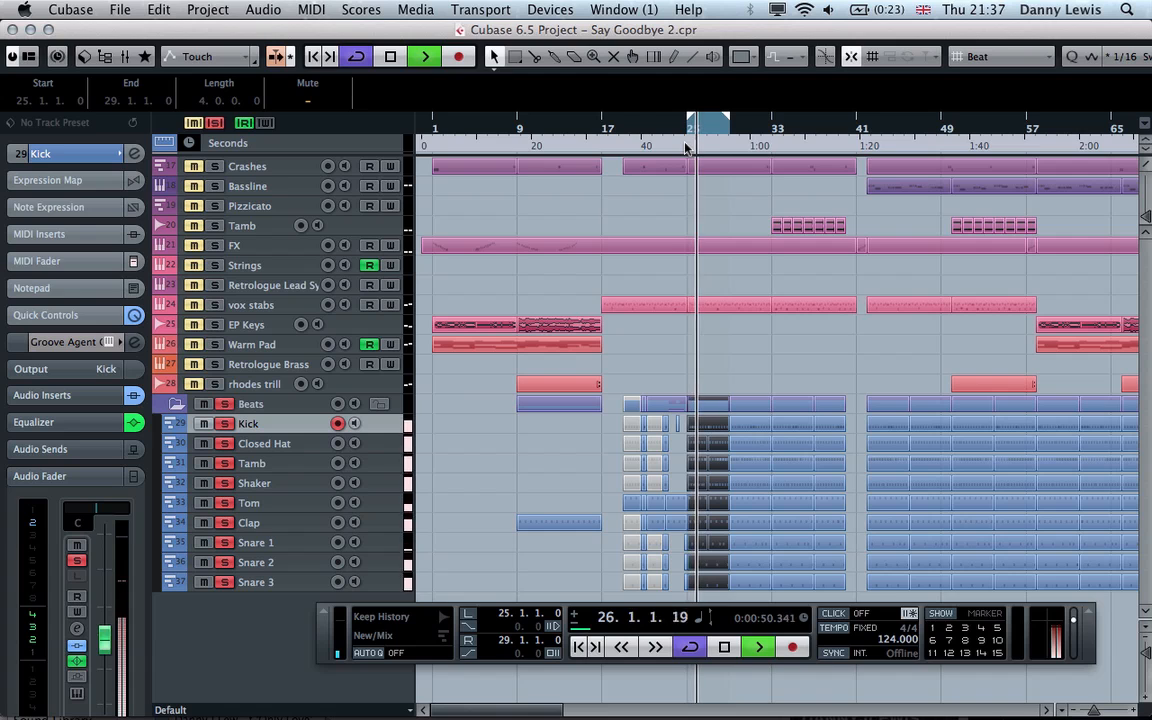
pyautogui.click(714, 405)
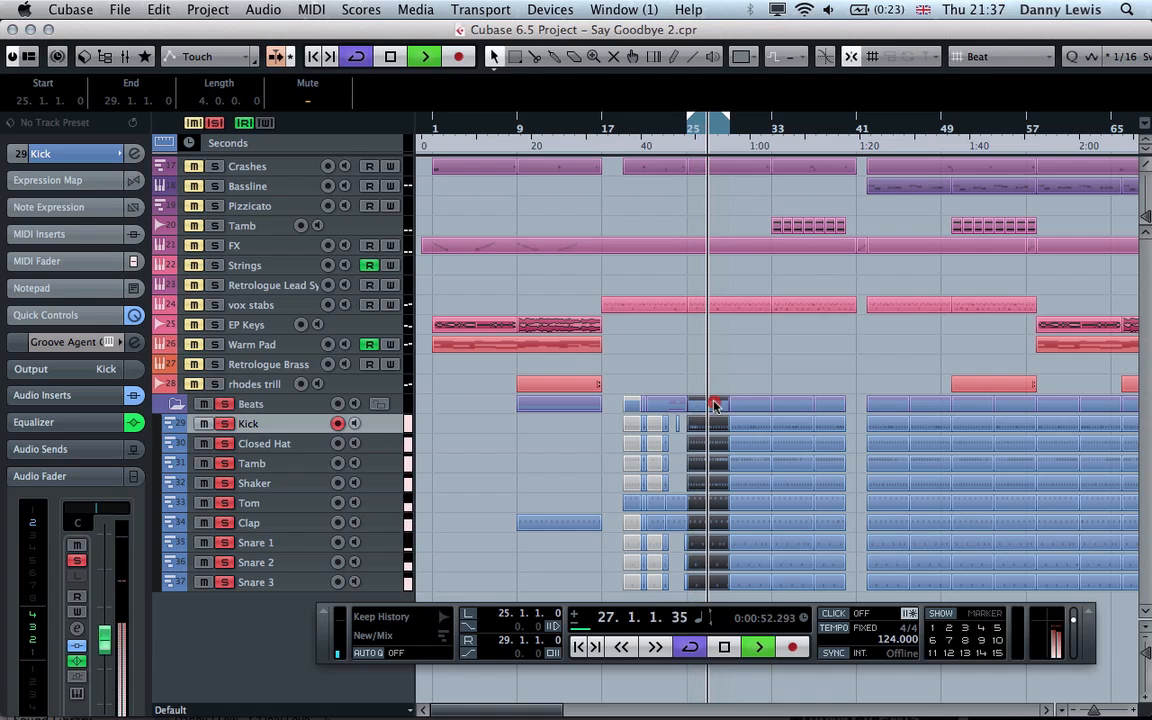
pyautogui.doubleClick(714, 405)
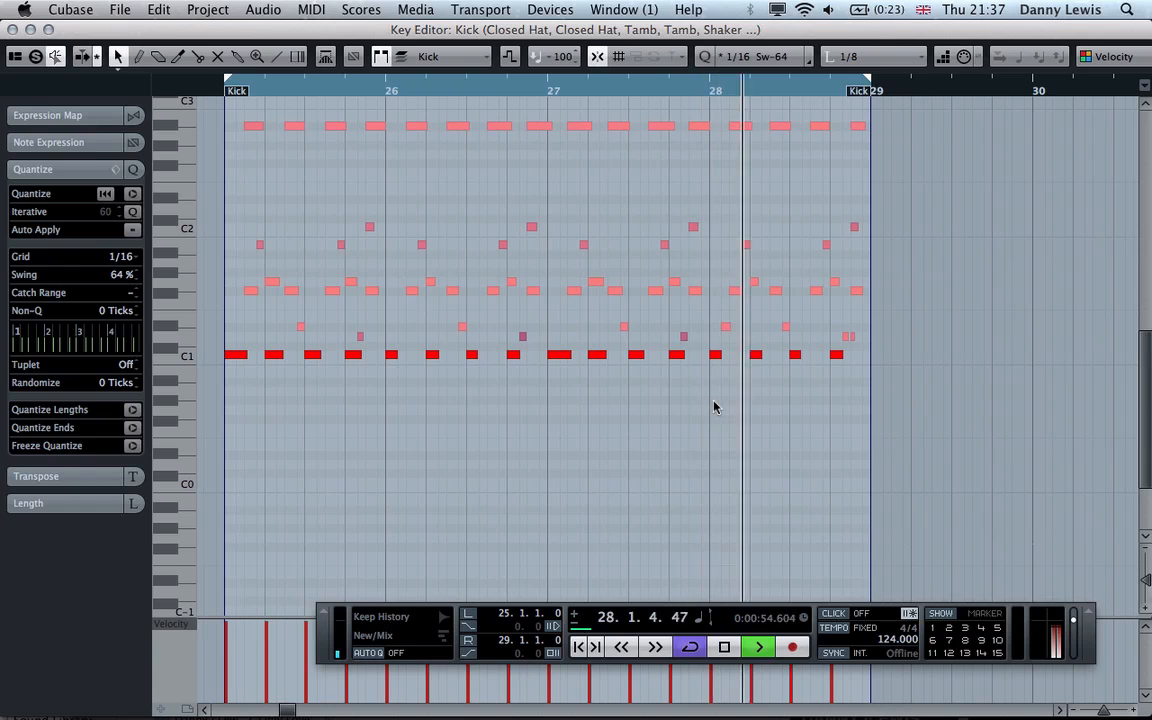
pyautogui.press('space')
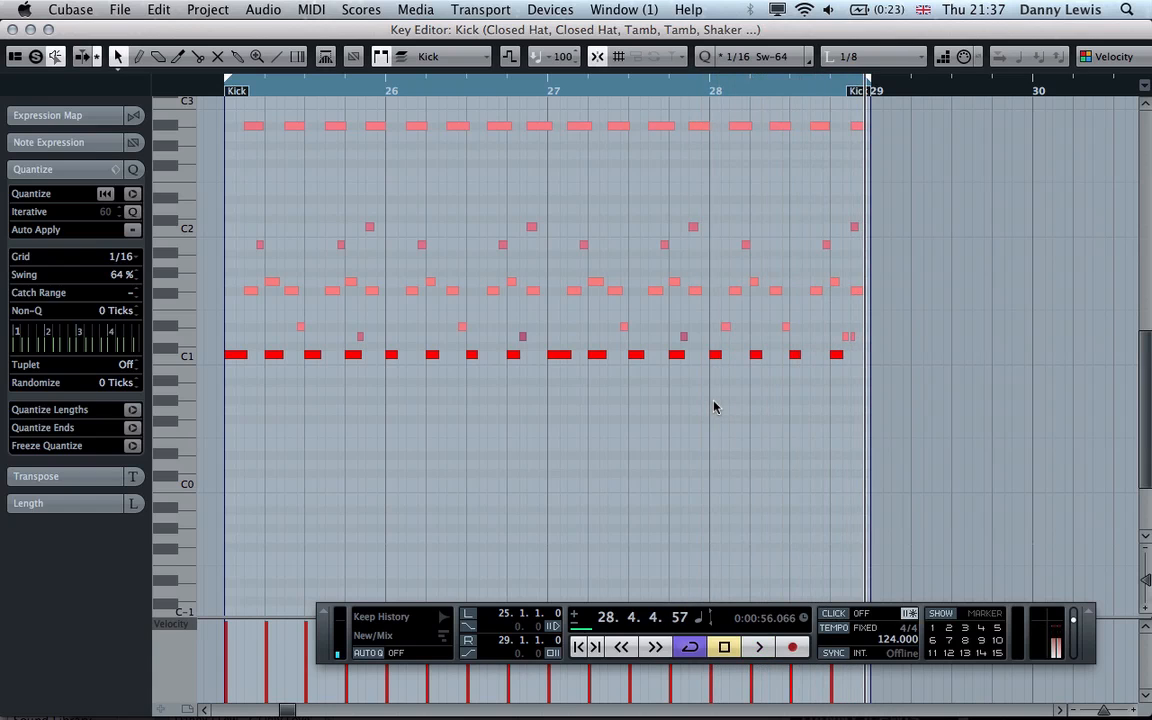
pyautogui.press('Return')
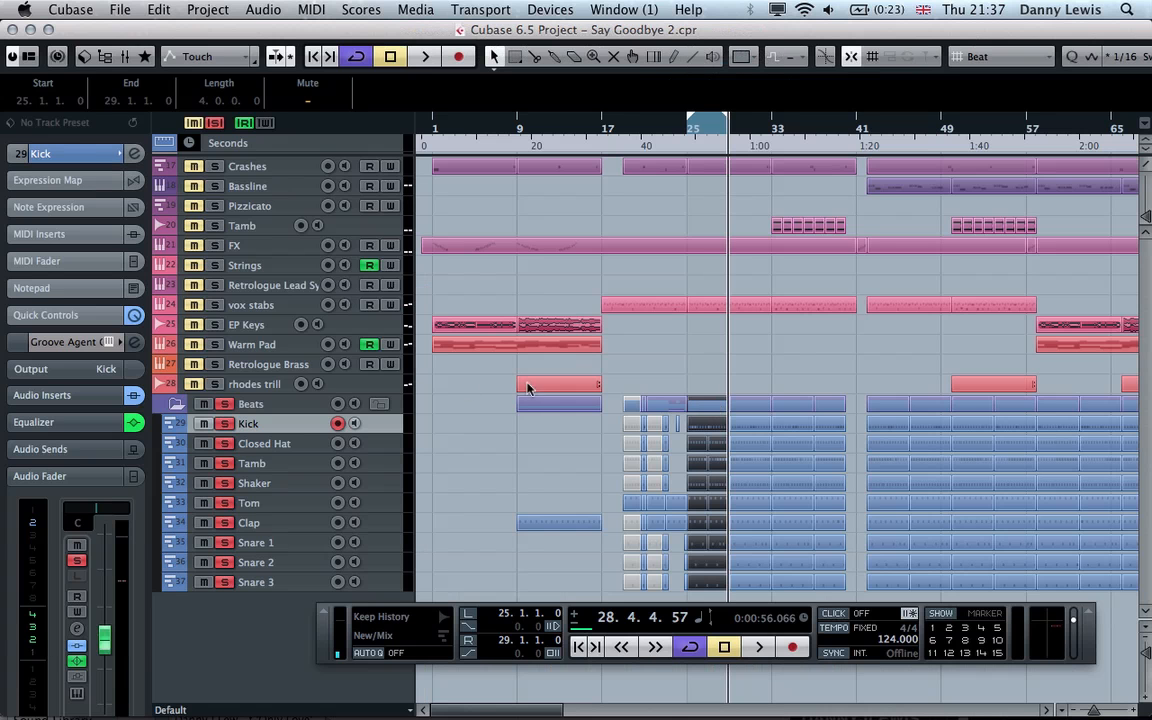
# - Unsolo the Beats folder, solo only Kick, Closed Hat, Tamb and Clap, and play them from bar 25
pyautogui.click(225, 404)
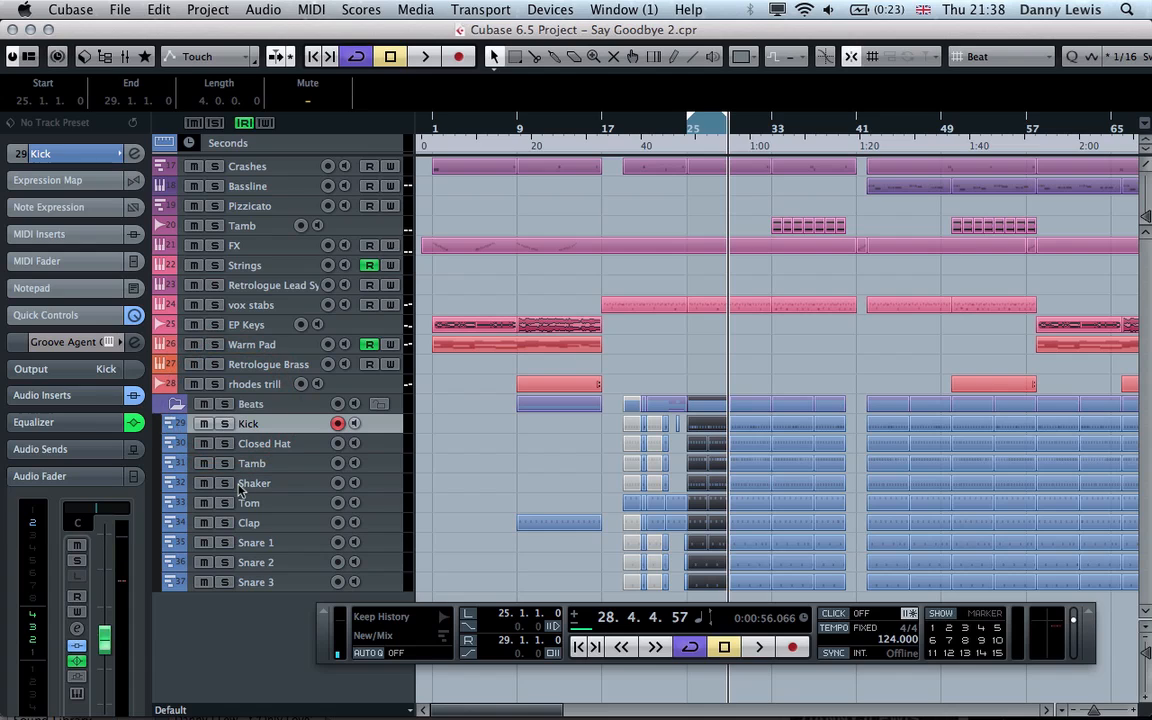
pyautogui.click(224, 423)
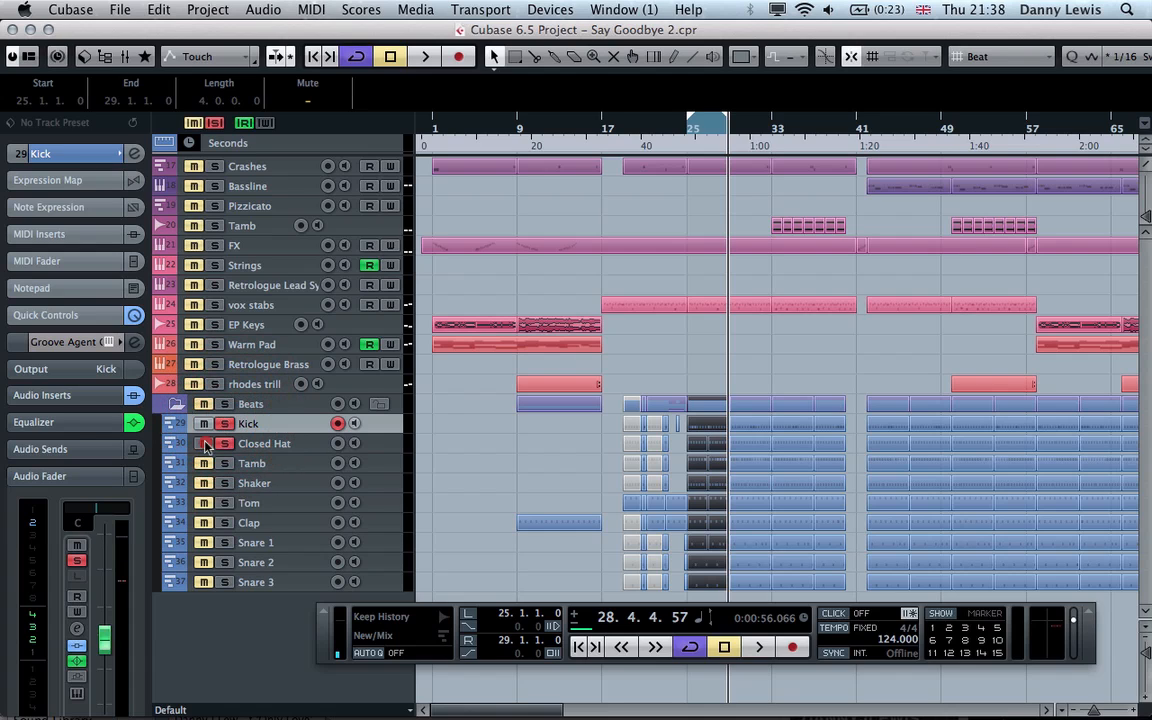
pyautogui.click(206, 465)
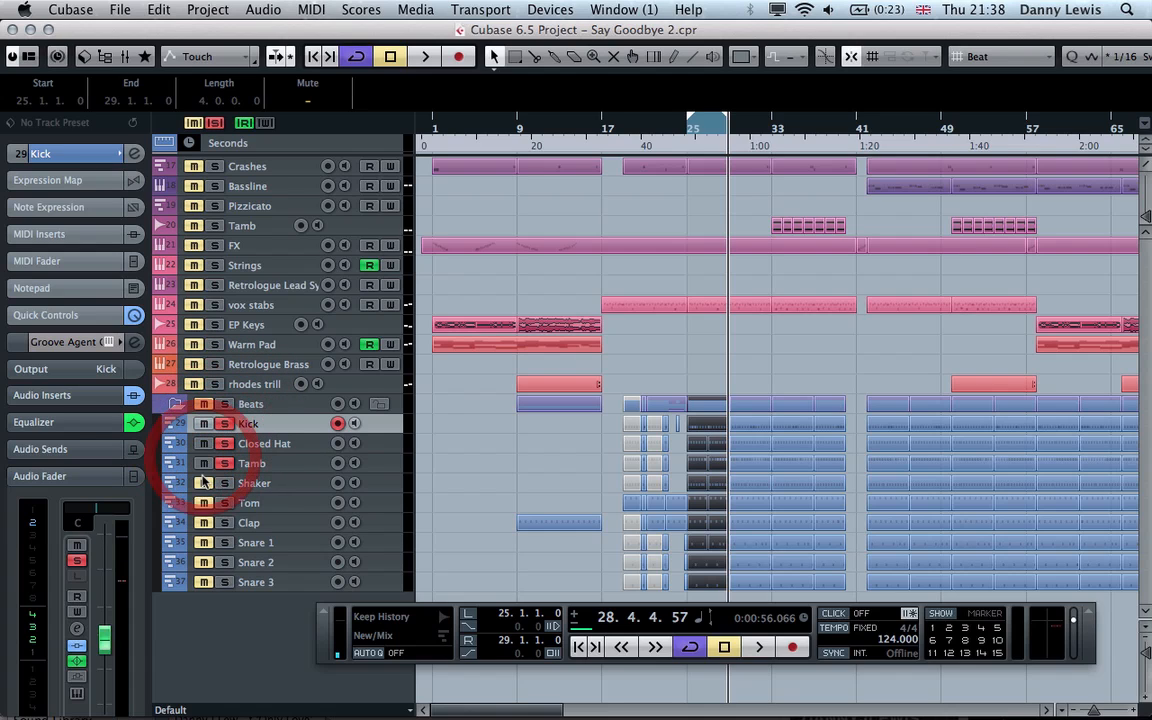
pyautogui.click(201, 523)
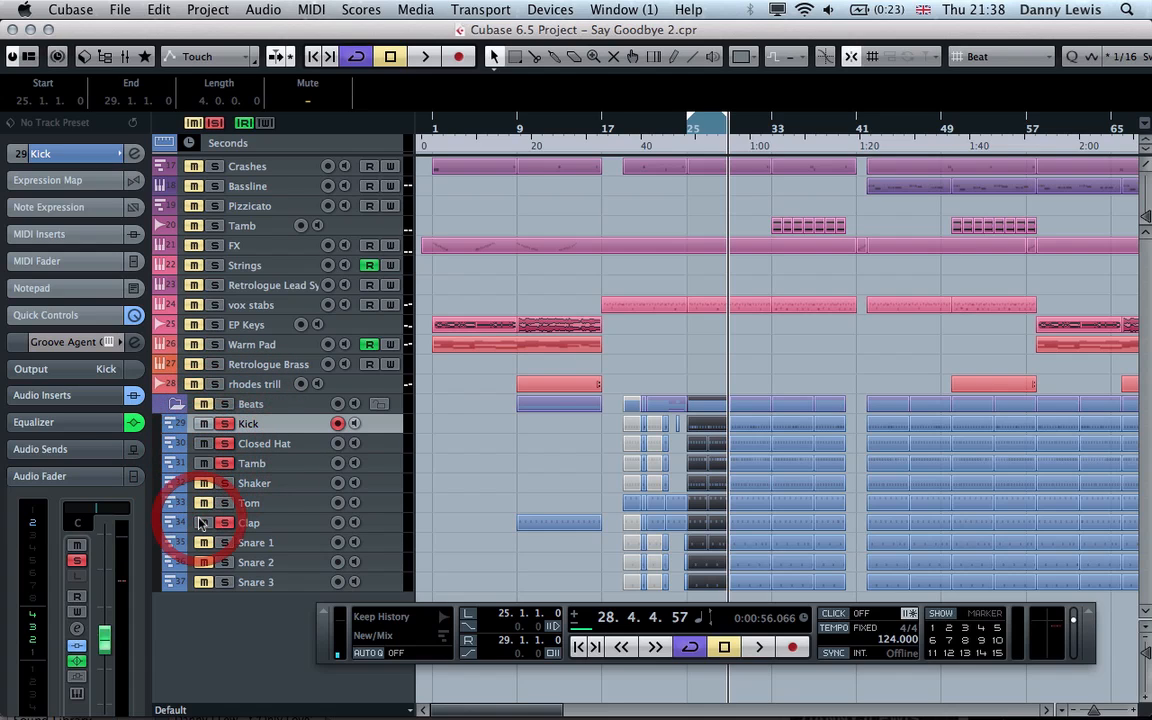
pyautogui.click(686, 155)
pyautogui.press('space')
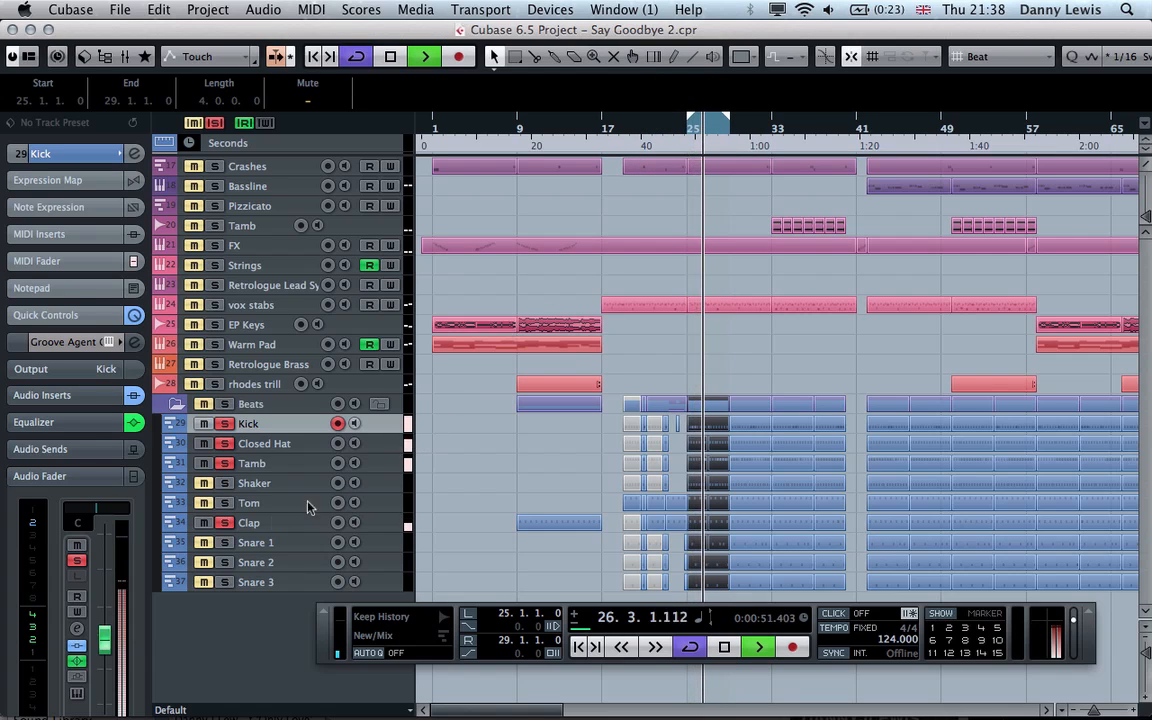
# - Compare the playing groove with and without the Shaker track soloed, leaving the Shaker in the mix
pyautogui.click(204, 484)
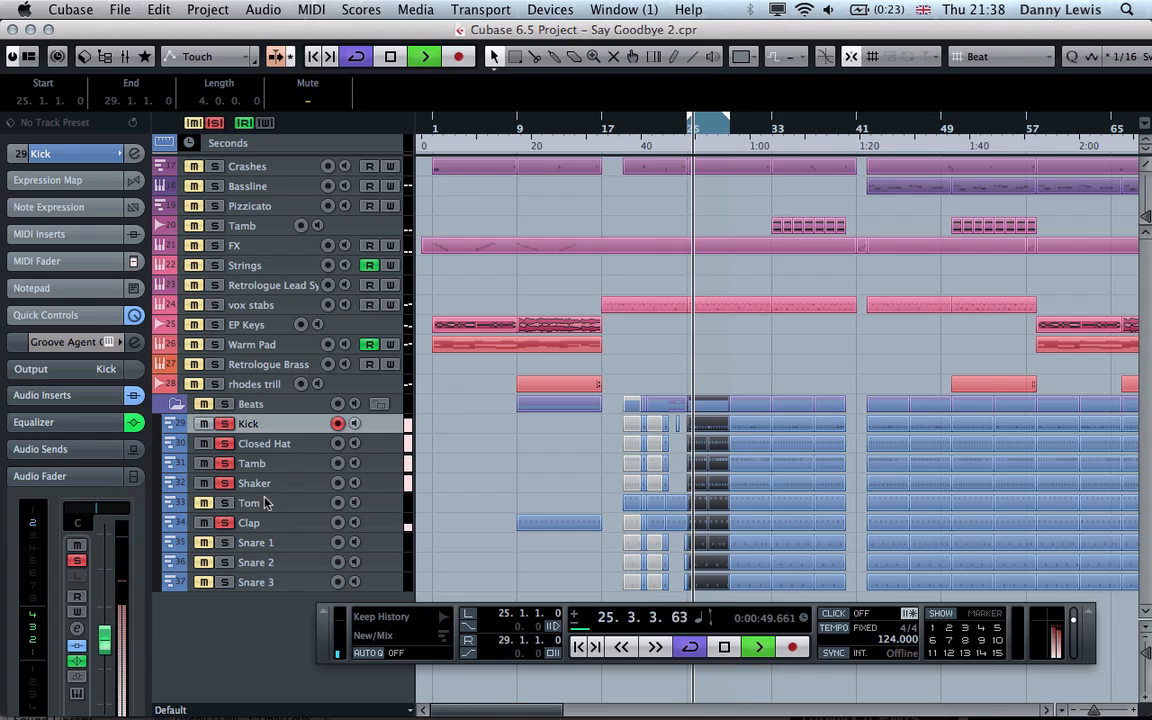
pyautogui.click(205, 484)
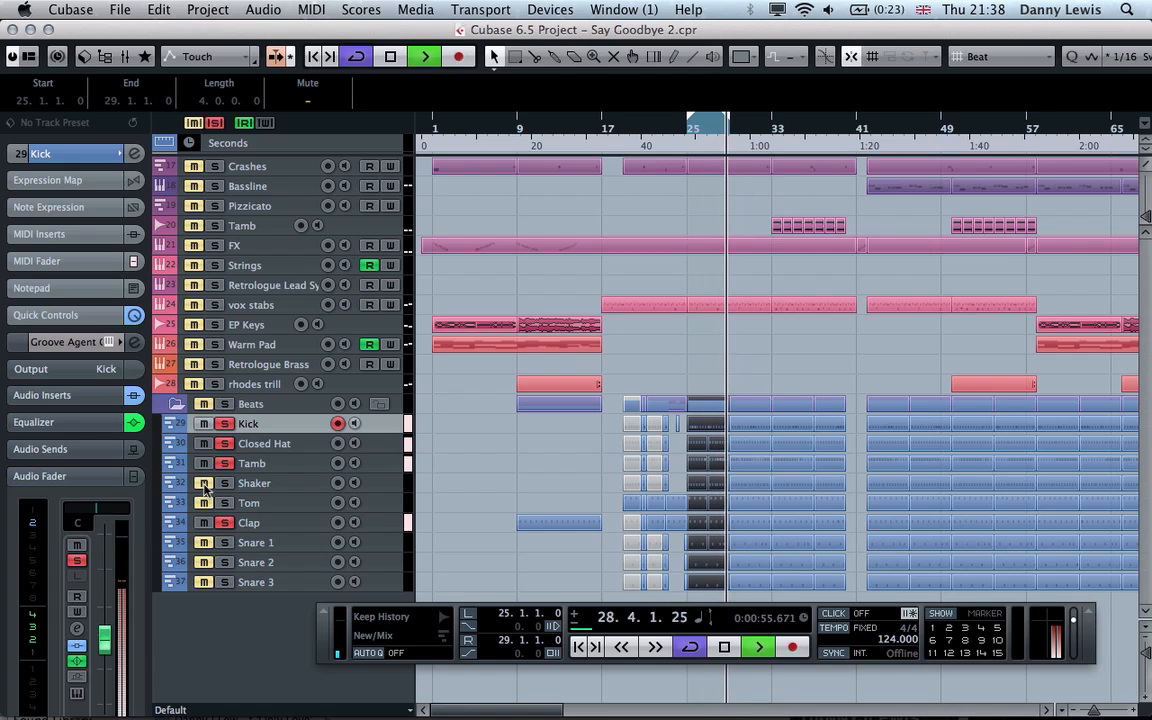
pyautogui.click(267, 485)
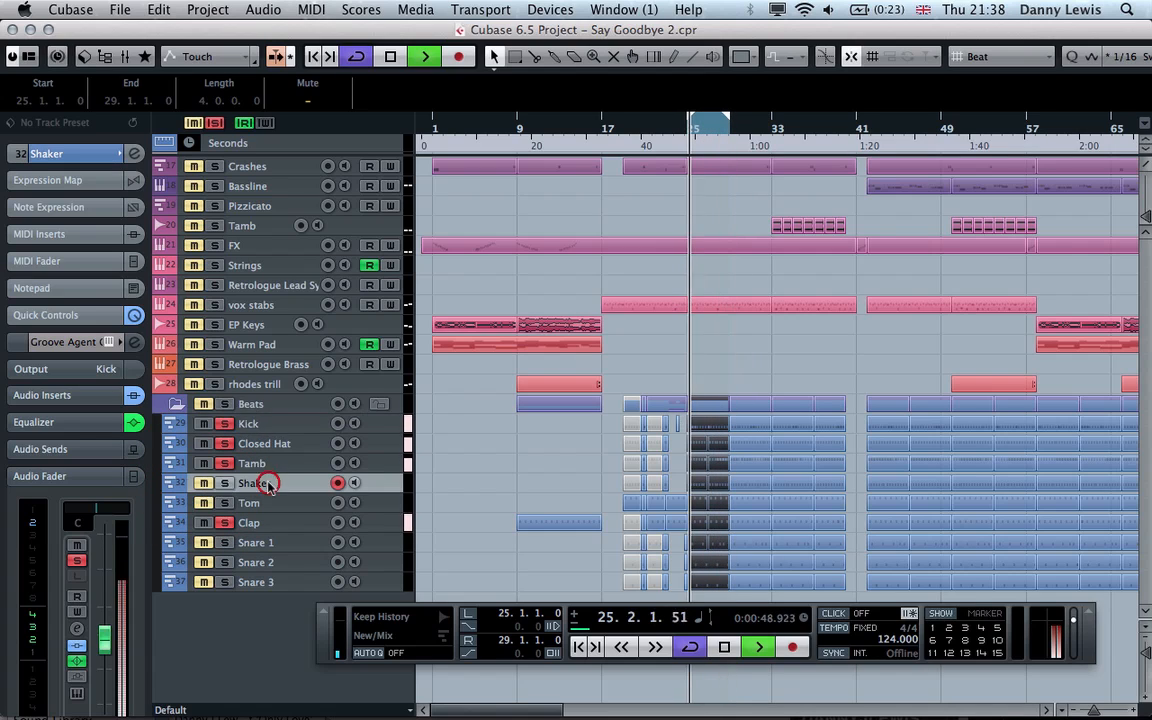
pyautogui.click(205, 484)
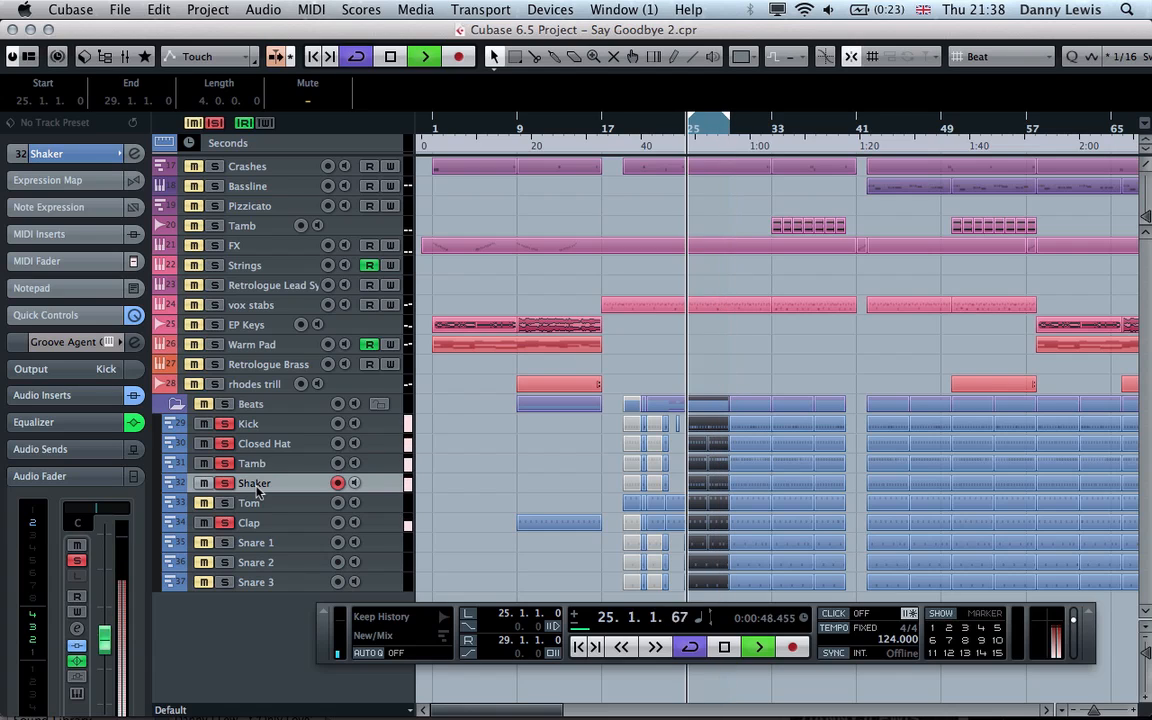
# - Add the Tom track to the soloed beats, examine its bar 25 part in the Key Editor, and return to the arrangement
pyautogui.click(204, 504)
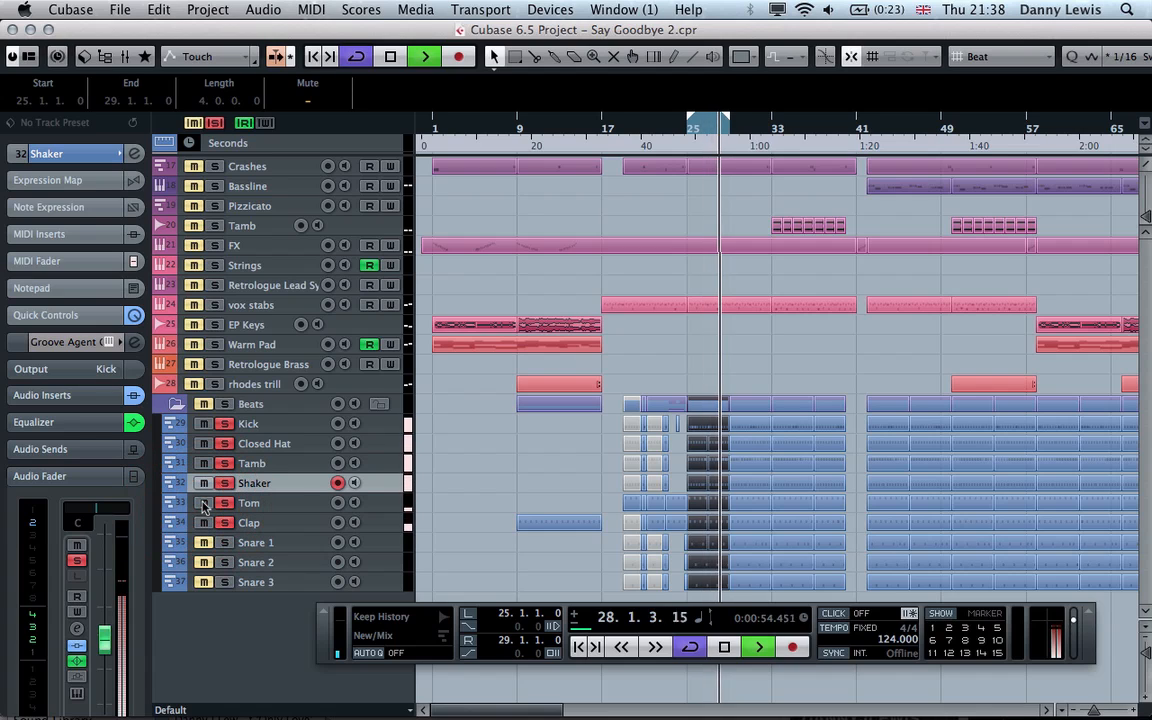
pyautogui.click(695, 503)
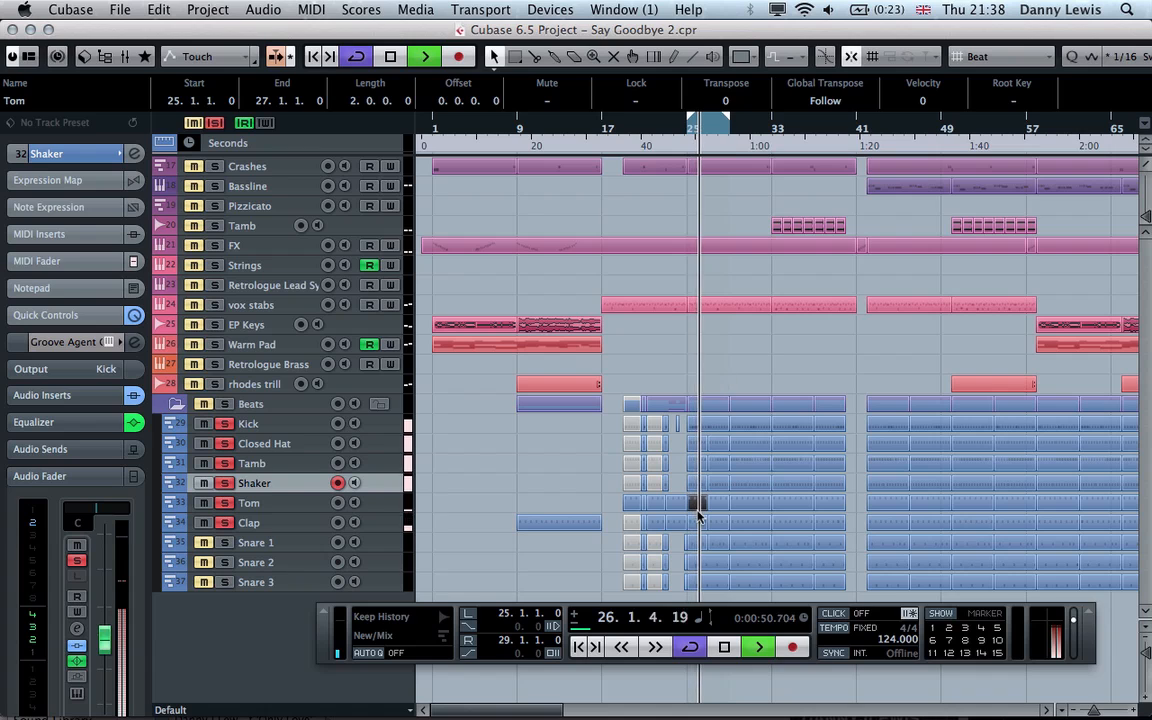
pyautogui.doubleClick(696, 504)
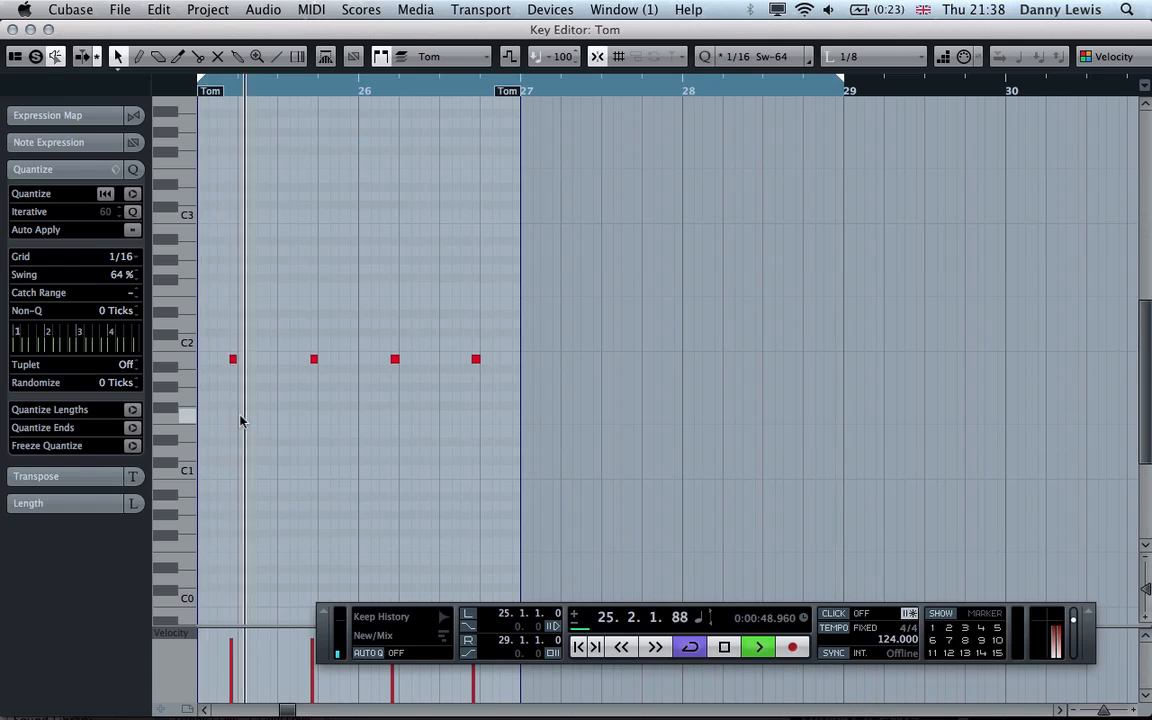
pyautogui.press('super+w')
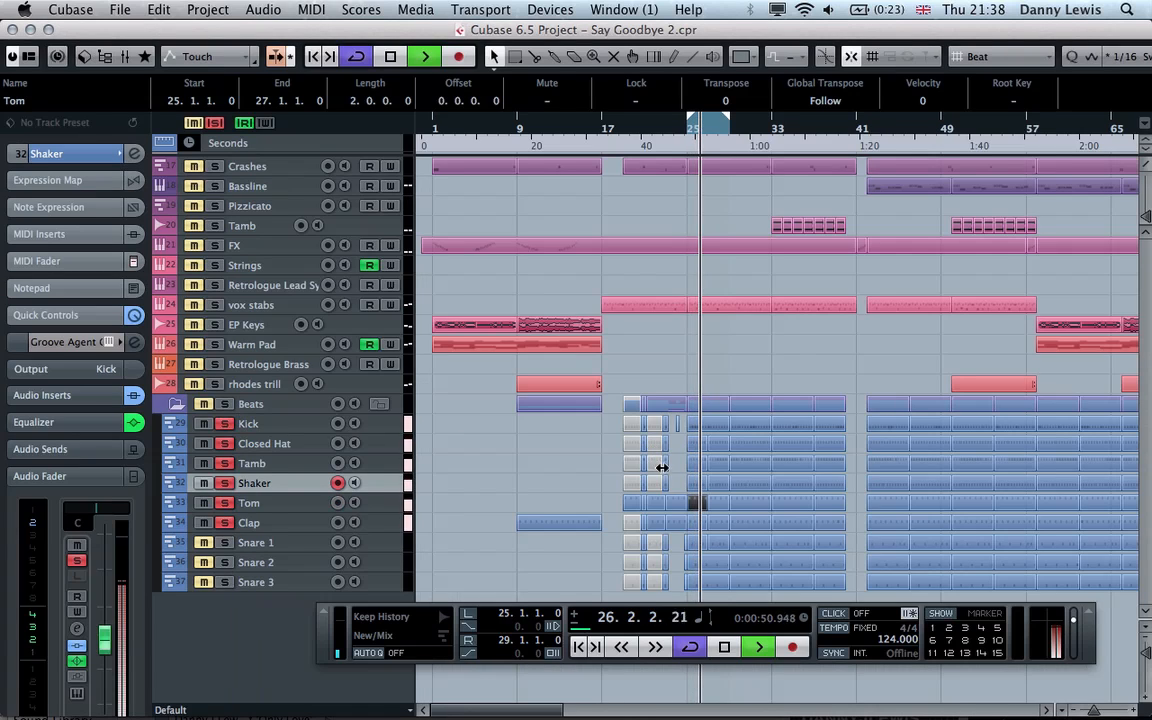
# - Add Snare 1 to the soloed beats and check its bar 25 part in the Key Editor
pyautogui.click(203, 543)
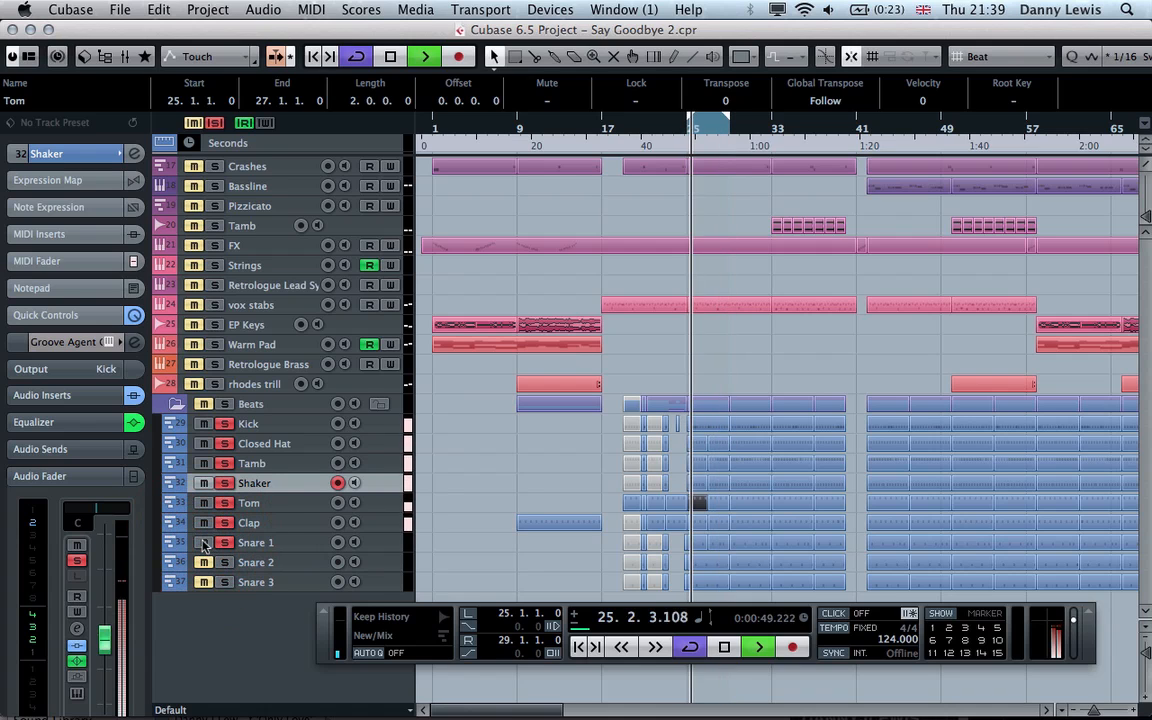
pyautogui.doubleClick(697, 543)
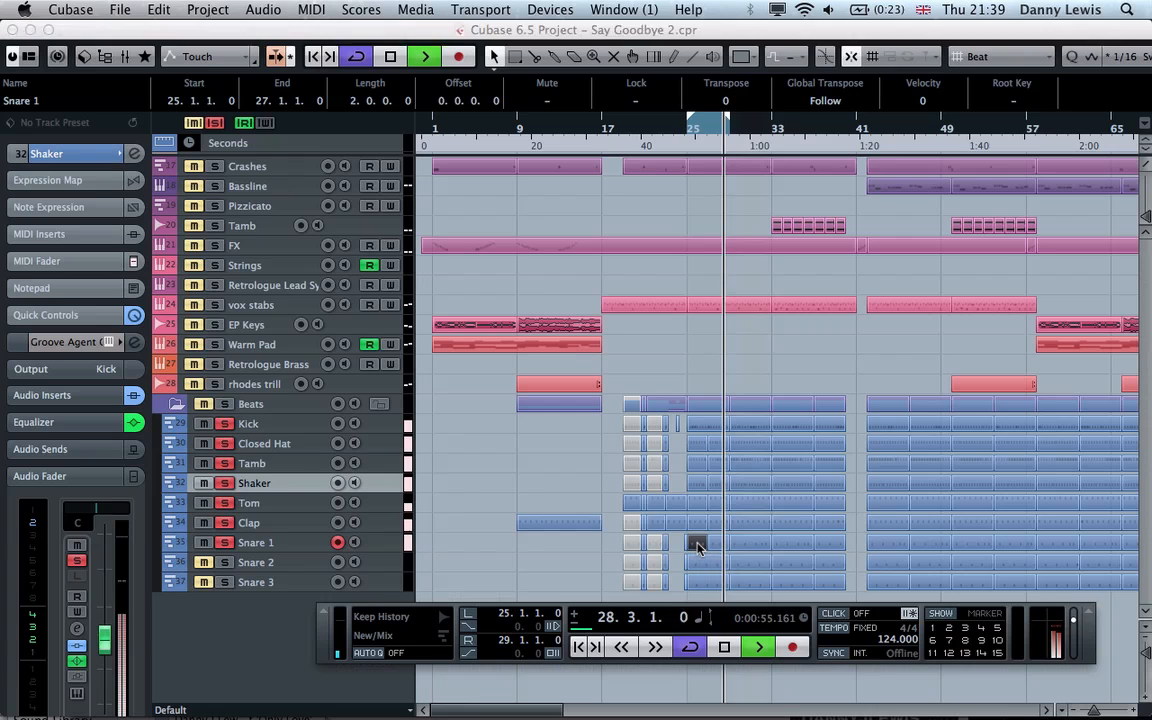
pyautogui.press('Return')
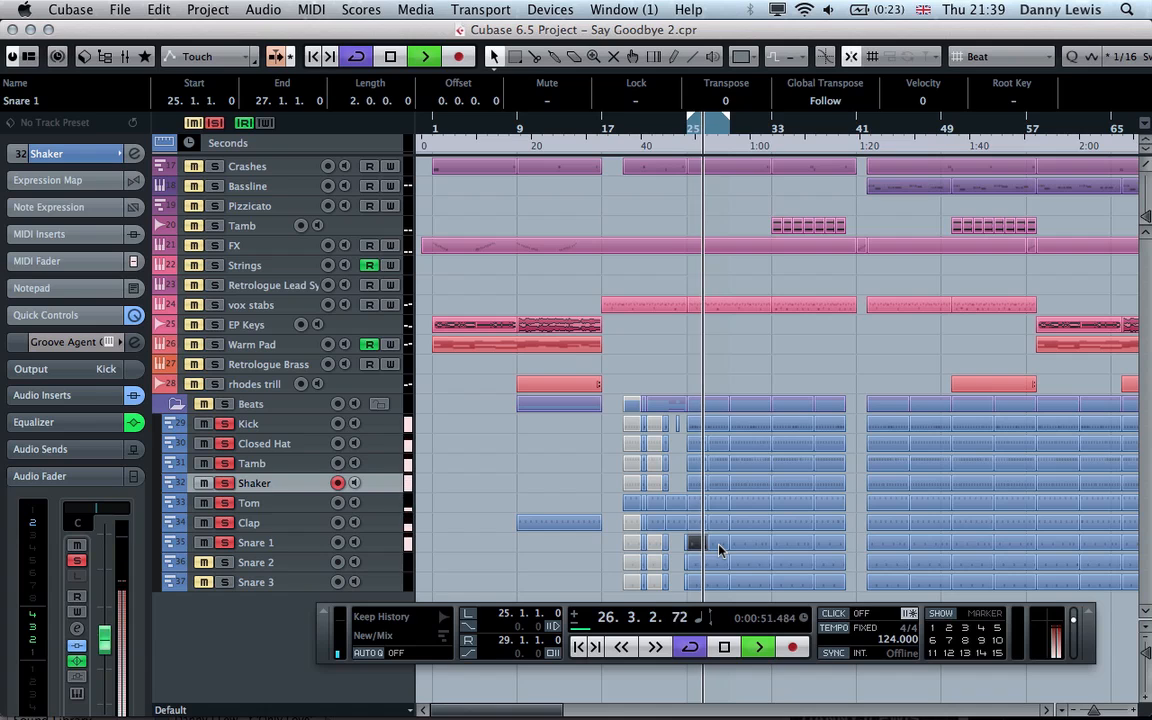
# - Glue the two Snare 1 parts between bars 25 and 29 together, and examine the joined part's notes in the Key Editor
pyautogui.press('3')
pyautogui.press('4')
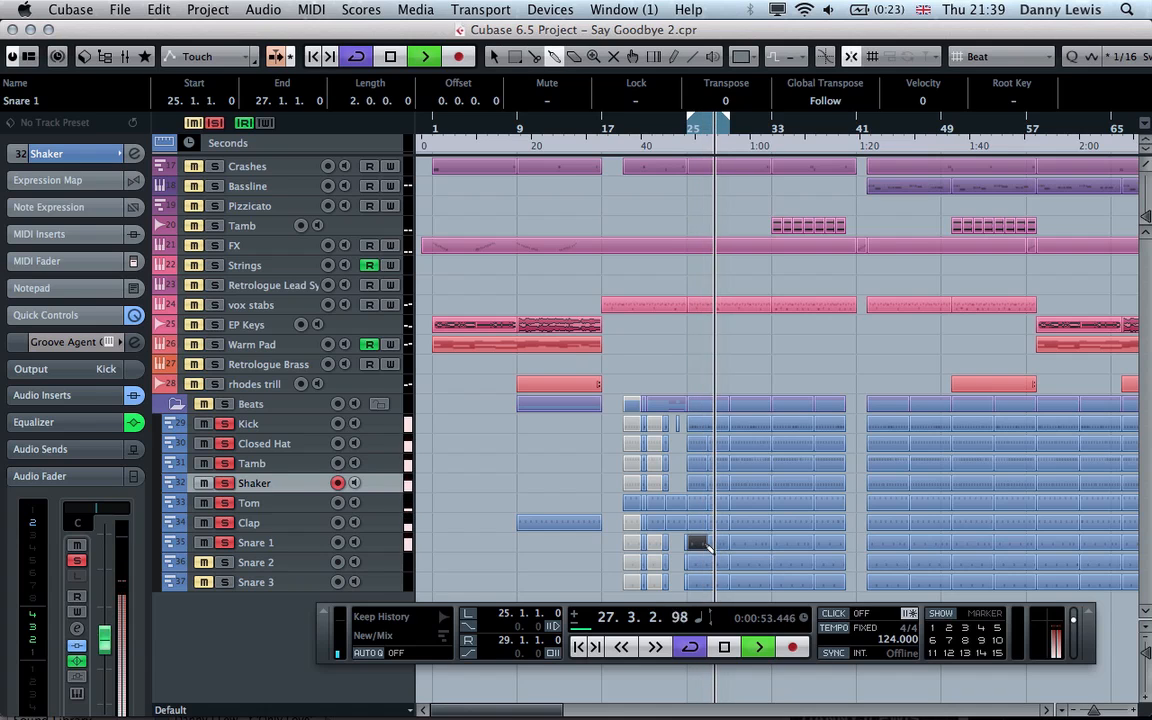
pyautogui.click(700, 543)
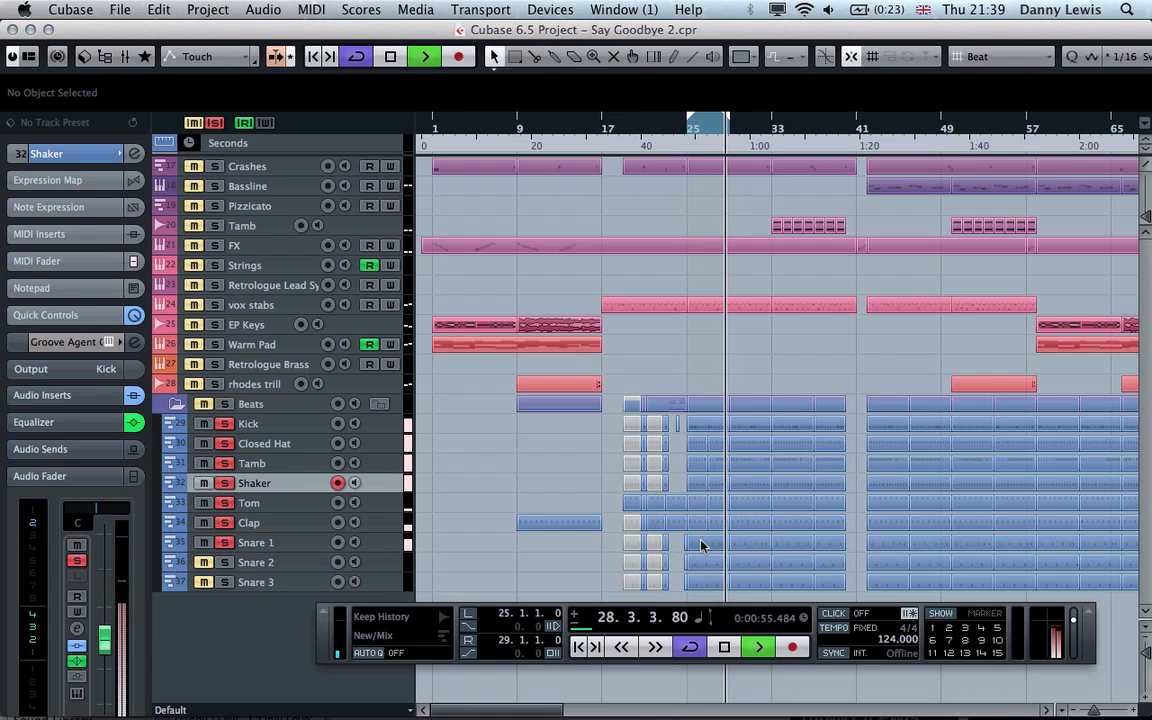
pyautogui.doubleClick(703, 545)
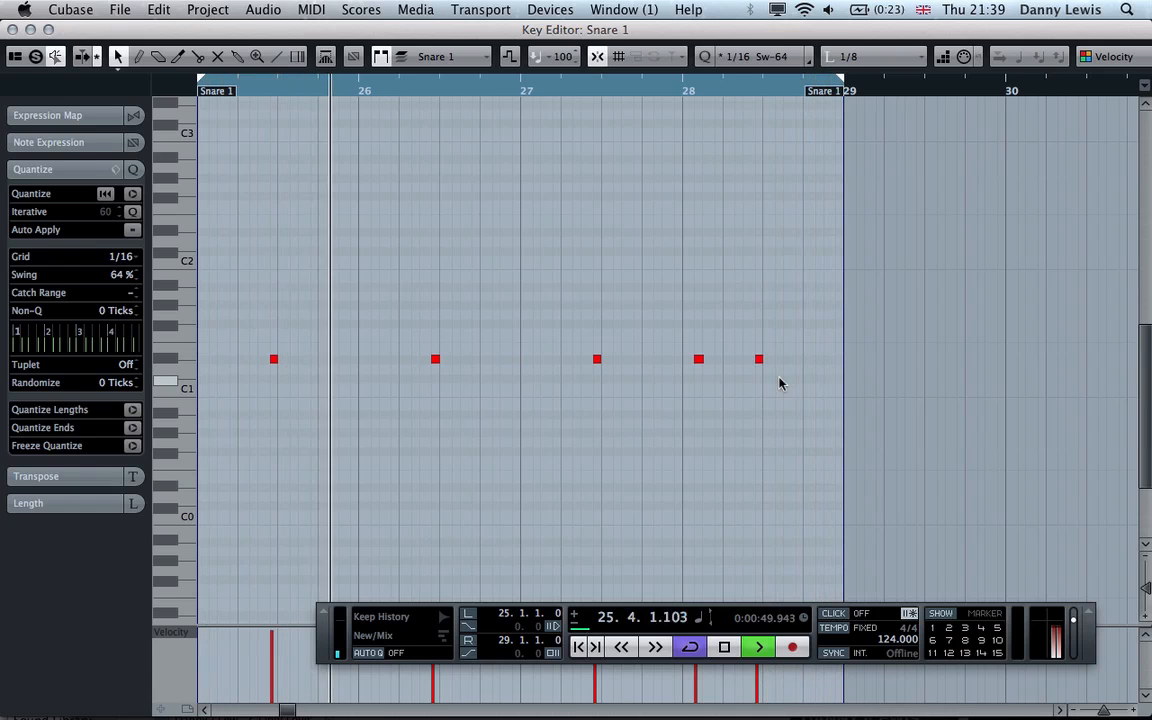
pyautogui.press('Return')
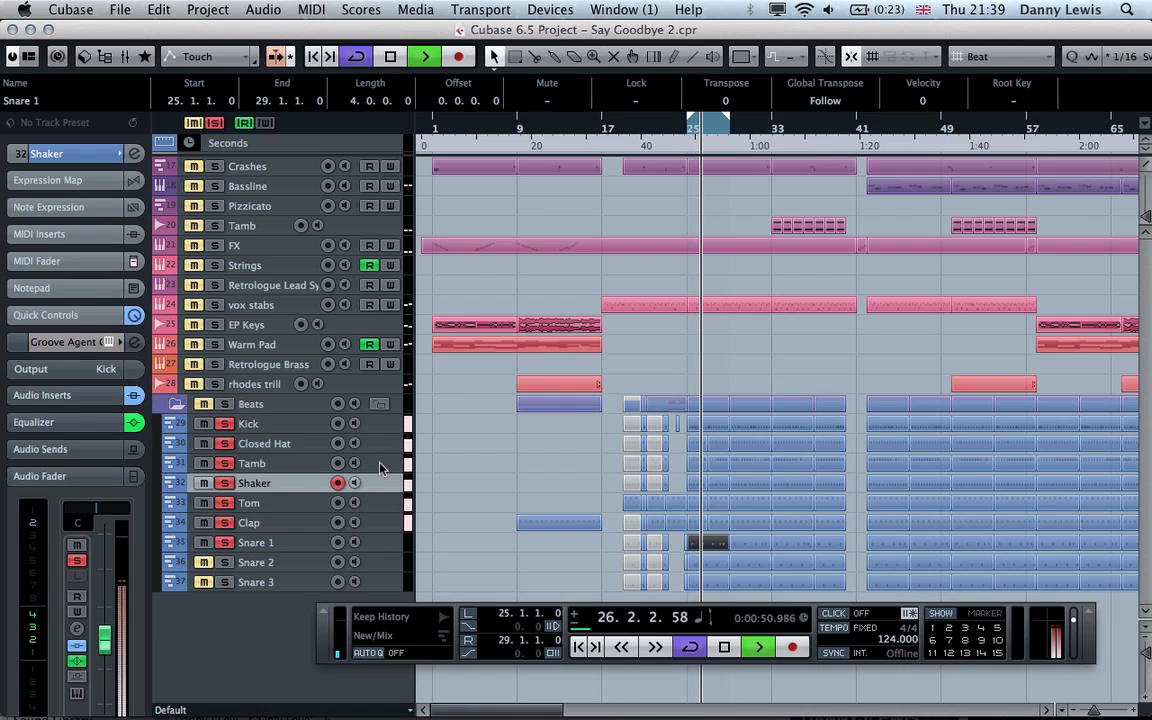
# - Solo Snare 2 and Snare 3 with Snare 1, and unsolo all the other beats tracks to hear only the snares
pyautogui.click(204, 564)
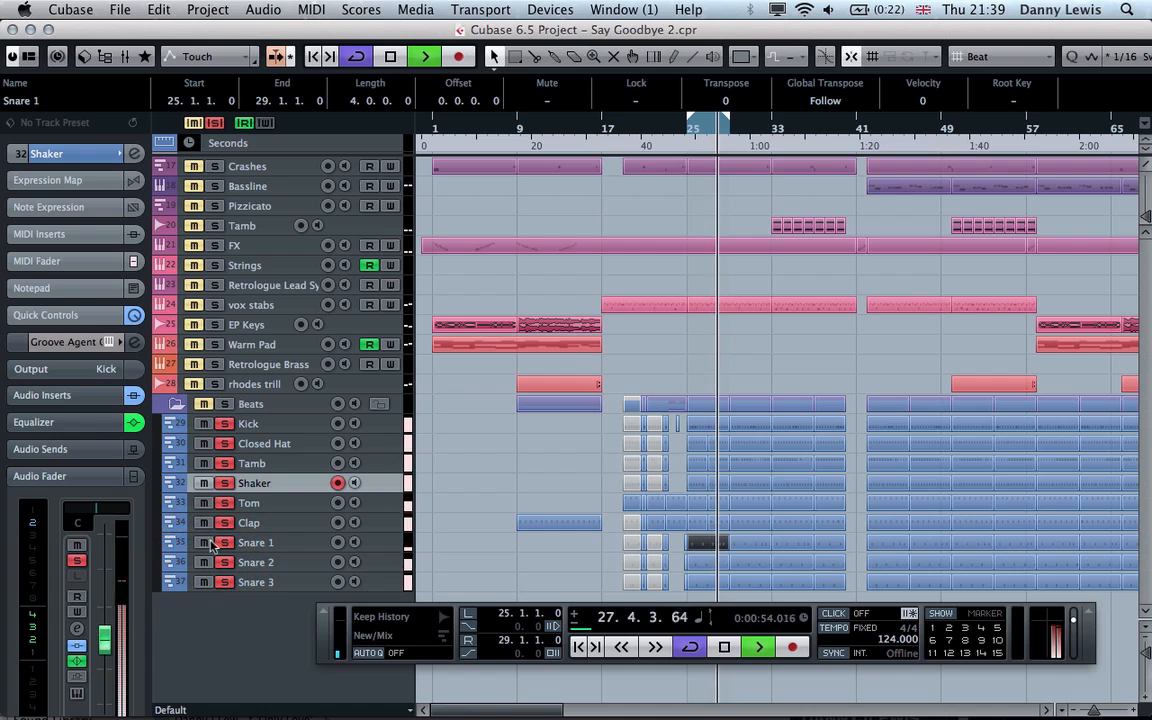
pyautogui.click(225, 424)
pyautogui.click(225, 444)
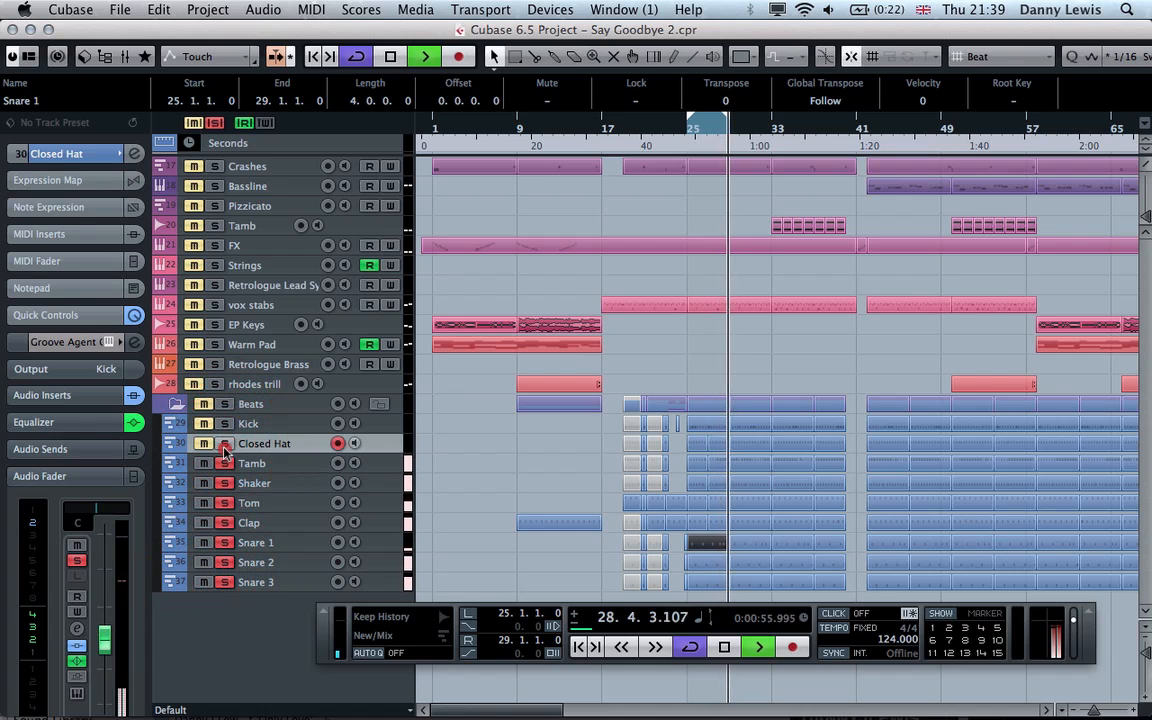
pyautogui.click(225, 464)
pyautogui.click(225, 483)
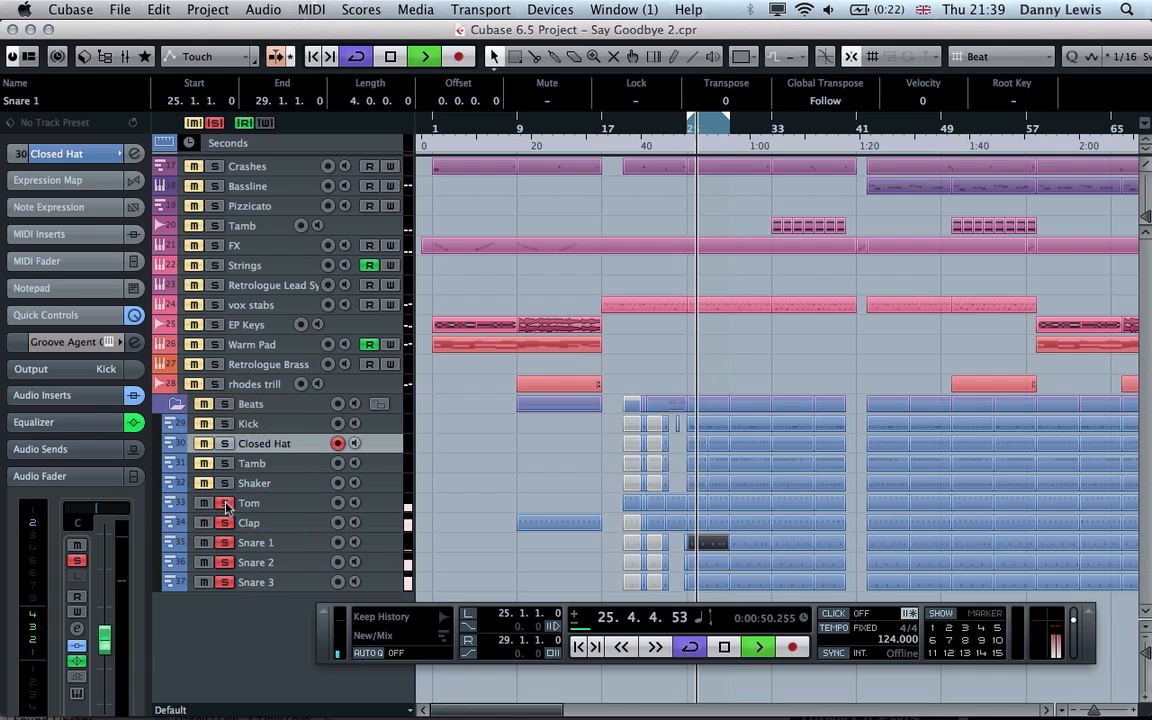
pyautogui.click(225, 503)
pyautogui.click(226, 523)
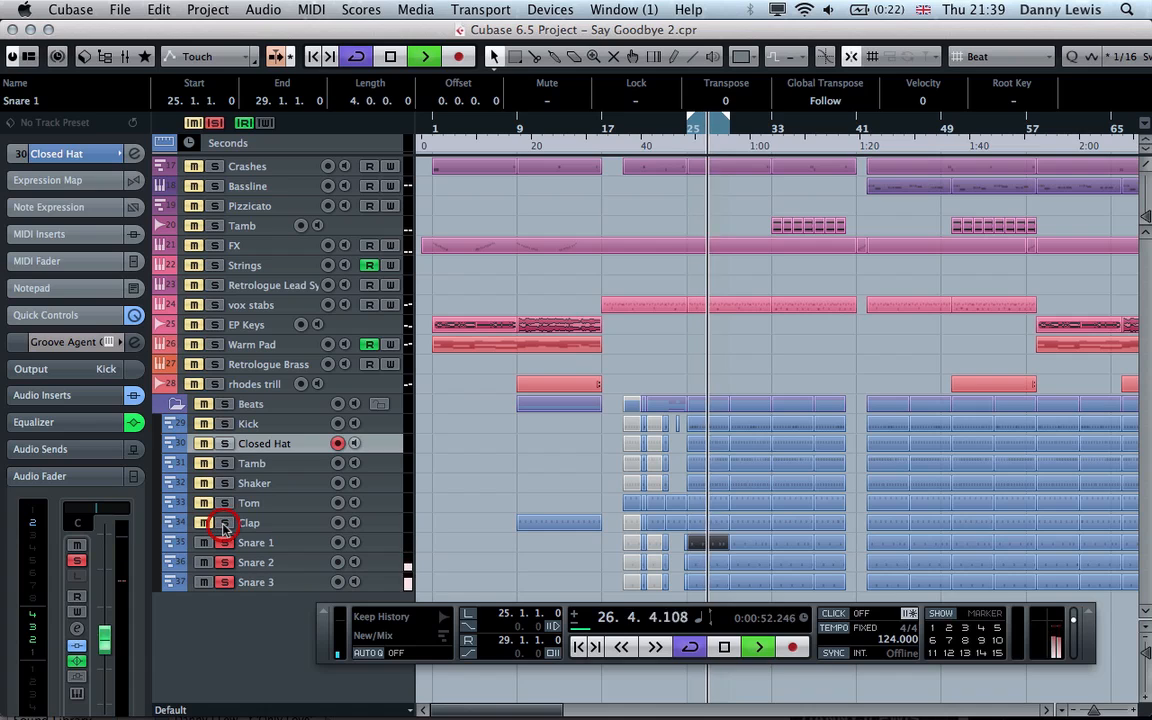
# - Compare the notes of the three snare parts at bars 25 to 29 together in the Key Editor, and solo the whole Beats folder
pyautogui.click(699, 599)
pyautogui.doubleClick(711, 551)
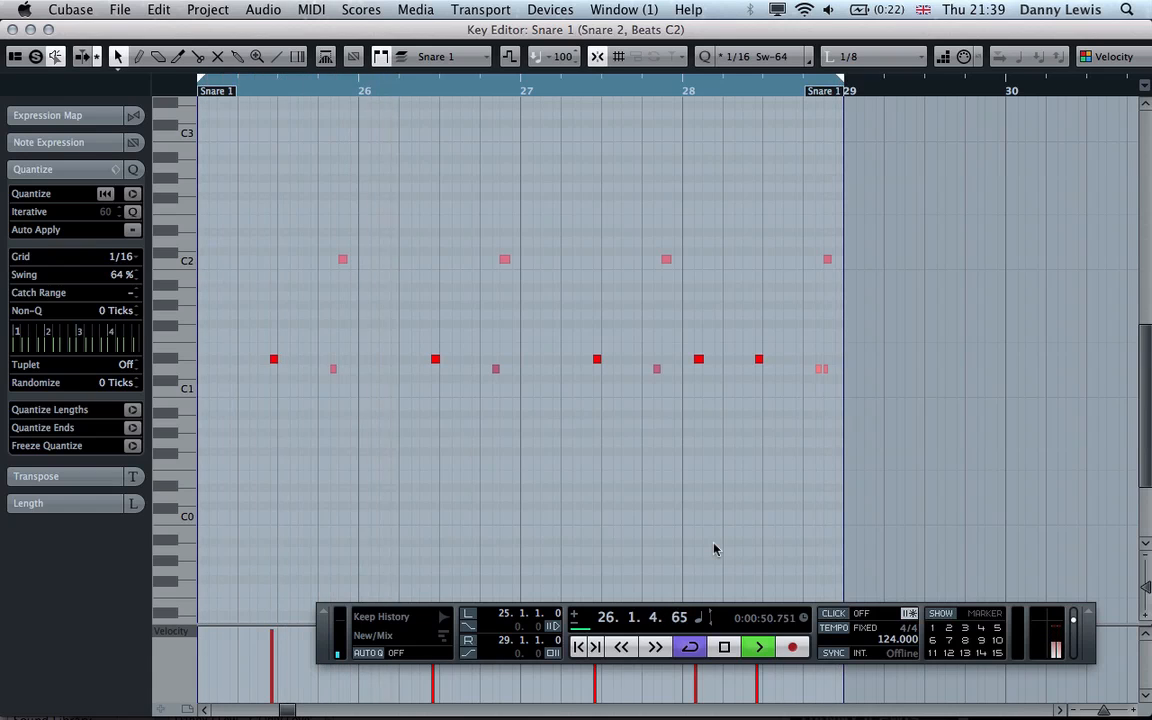
pyautogui.press('Escape')
pyautogui.click(225, 403)
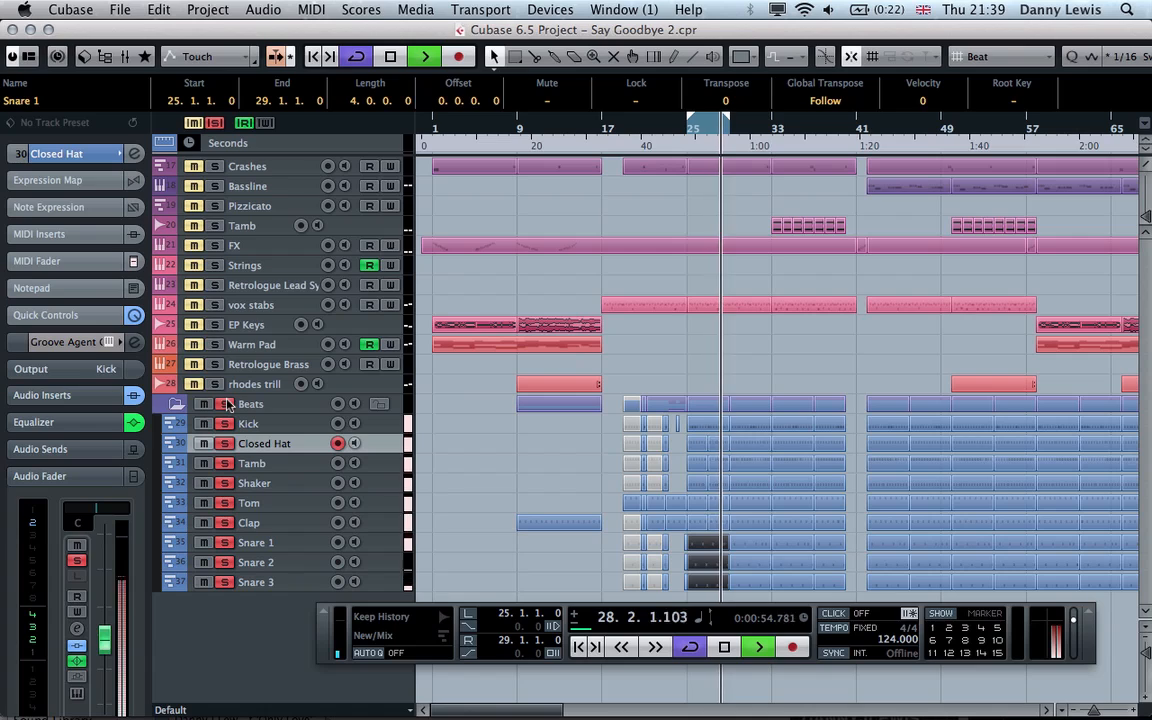
# - Stop playback, extend the right locator to bar 49, and deactivate all solos
pyautogui.press('space')
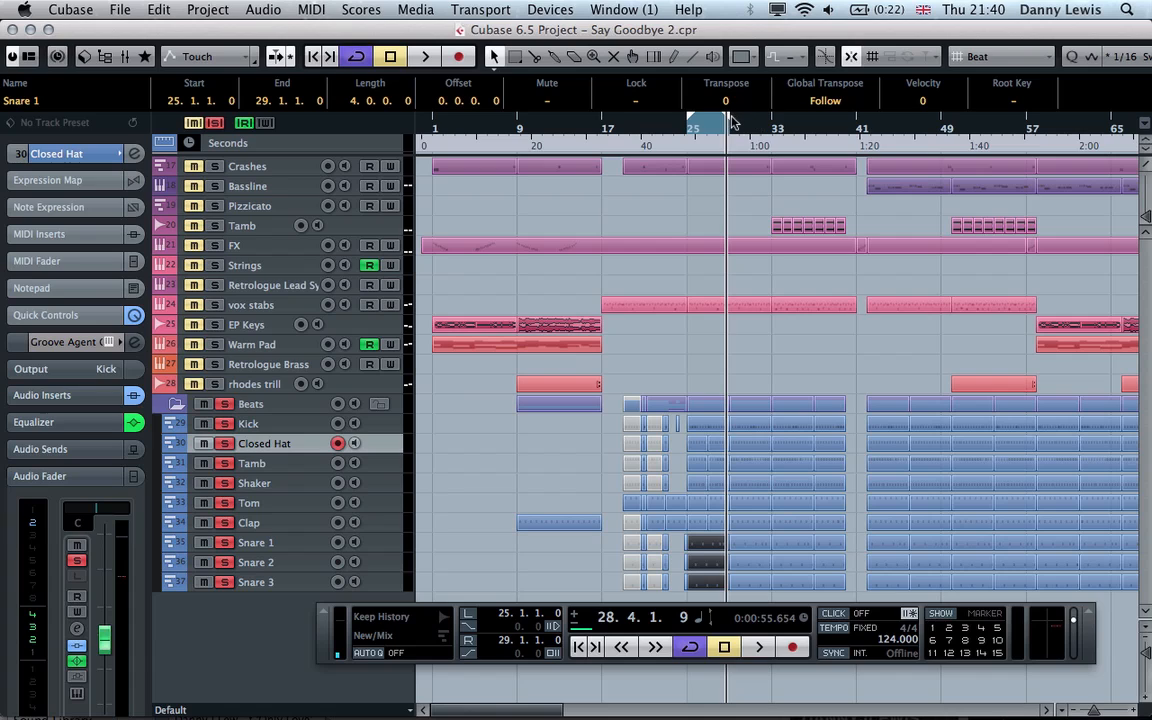
pyautogui.moveTo(730, 120); pyautogui.dragTo(946, 122)
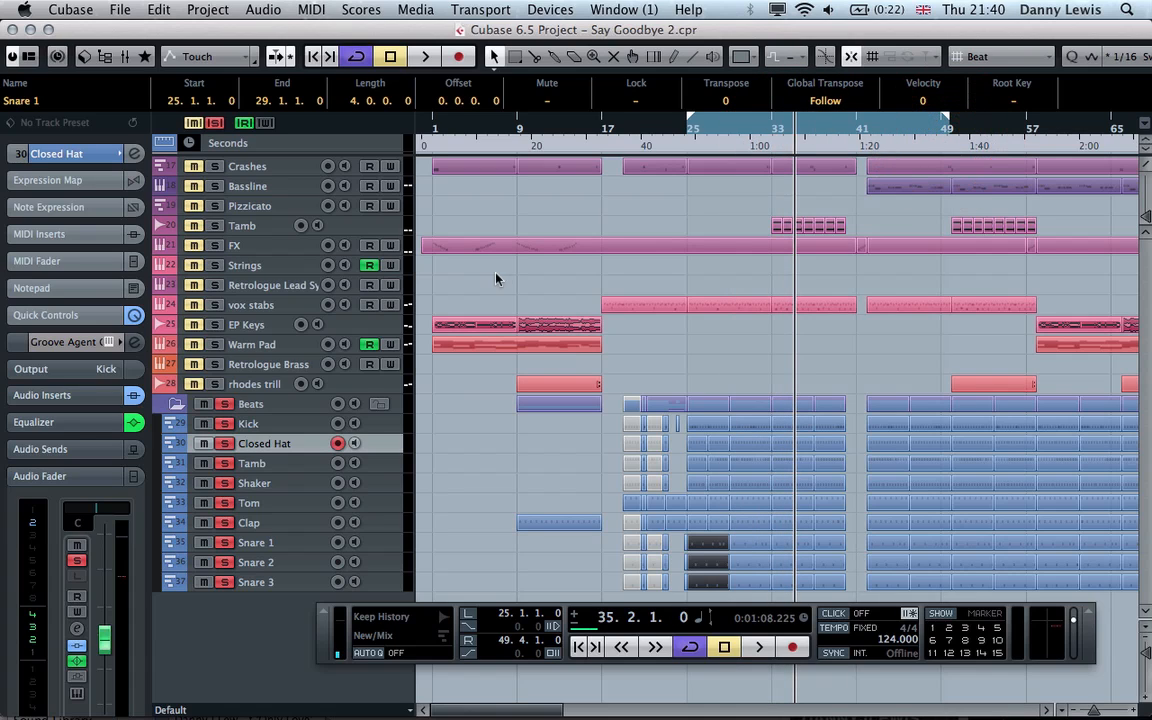
pyautogui.click(214, 122)
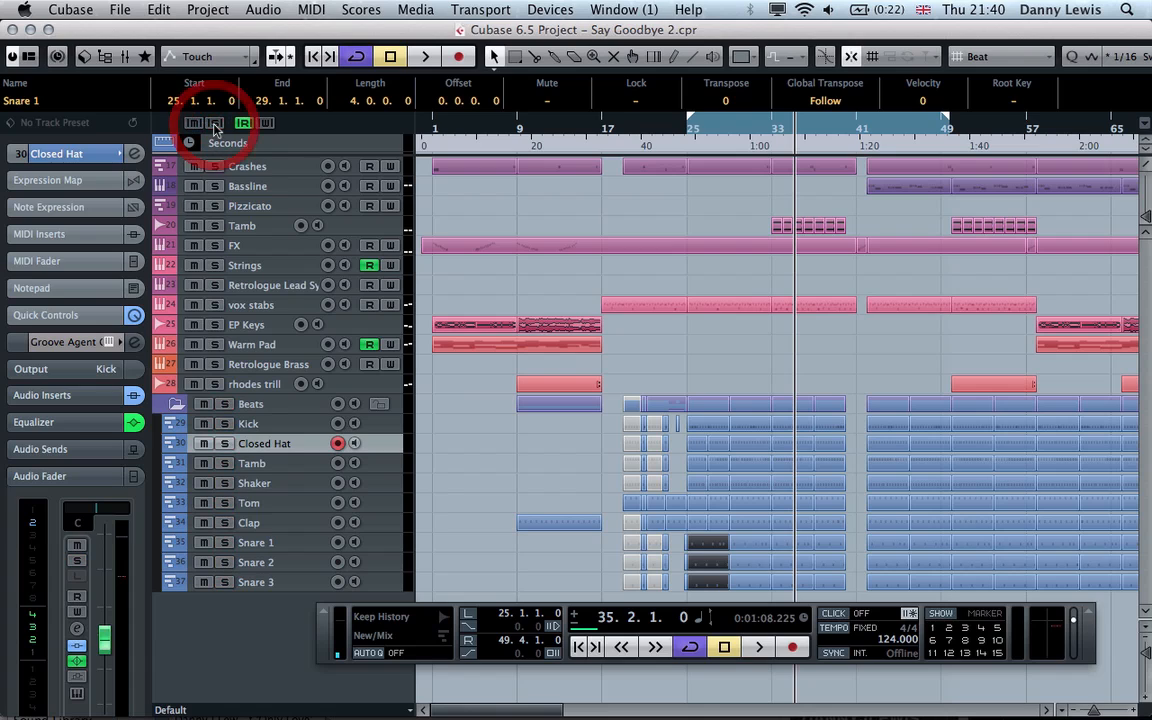
# - Play the full arrangement from about bar 38 through the gap in the beats before bar 42, and stop at bar 43
pyautogui.press('g')
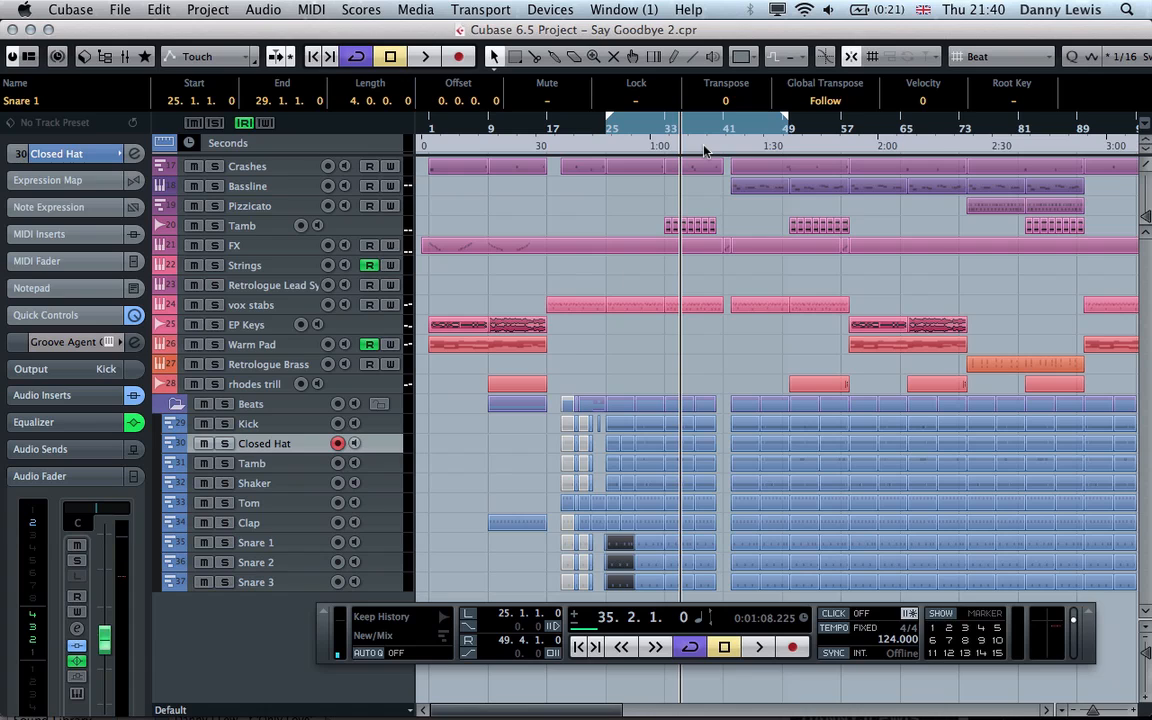
pyautogui.press('h')
pyautogui.press('h')
pyautogui.press('h')
pyautogui.press('h')
pyautogui.press('h')
pyautogui.press('h')
pyautogui.press('h')
pyautogui.press('h')
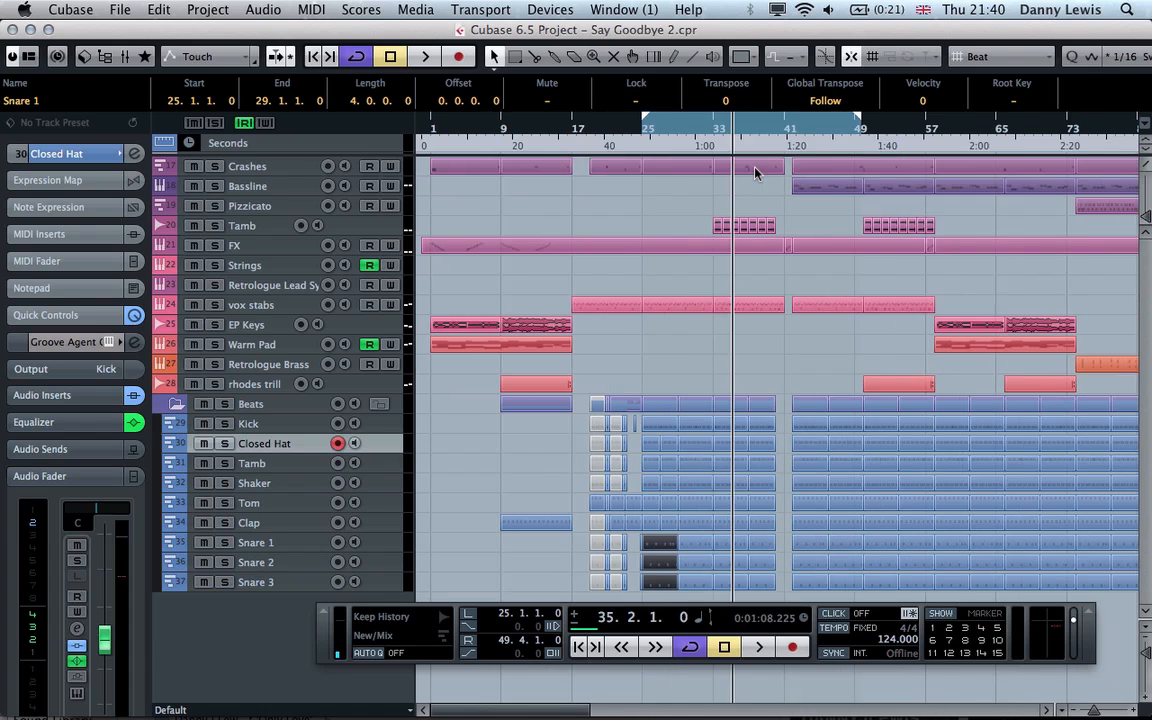
pyautogui.hscroll(2, 755, 173)
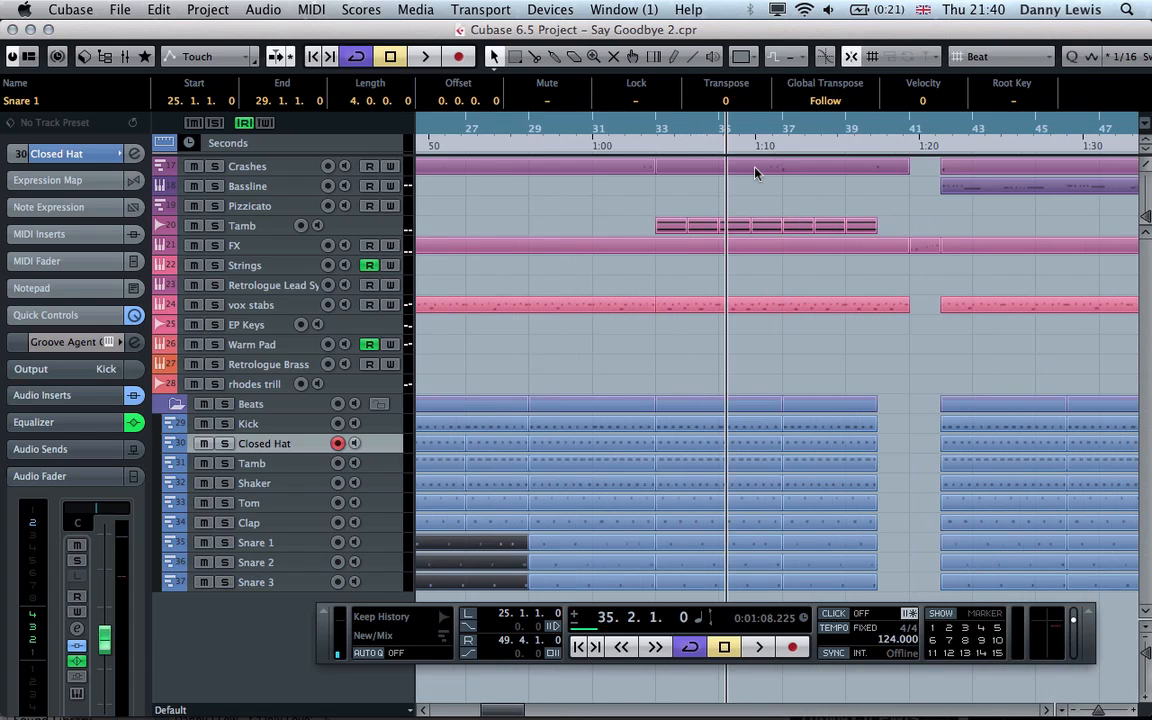
pyautogui.doubleClick(828, 149)
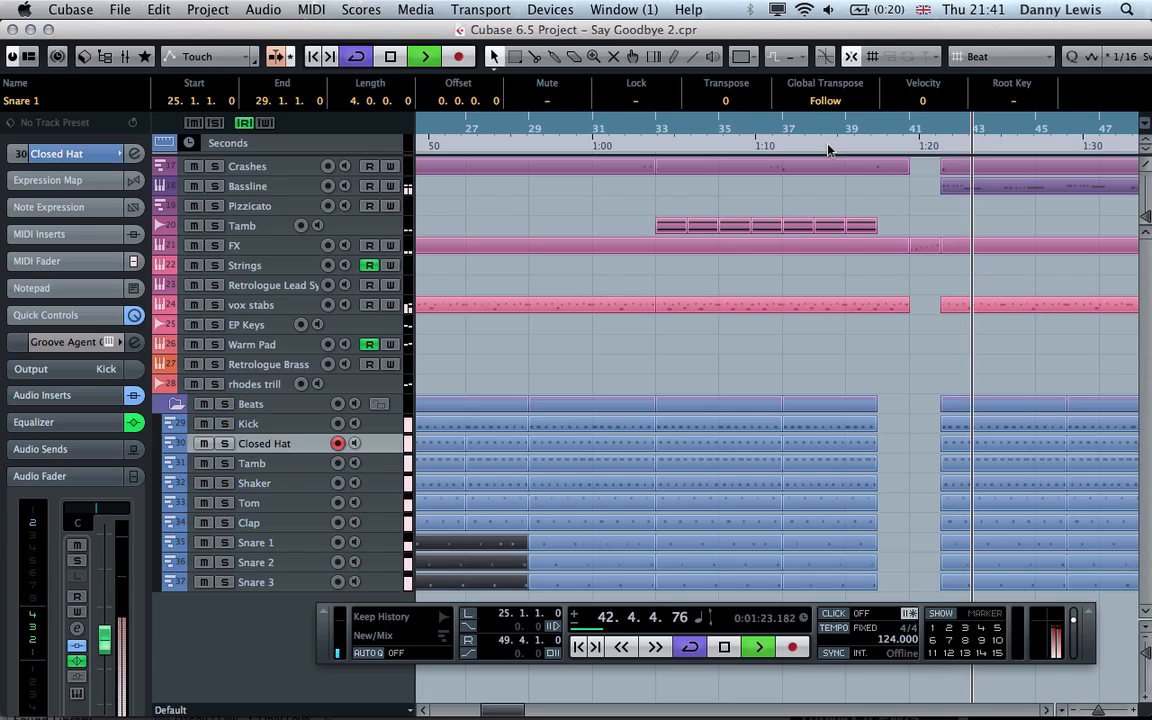
pyautogui.press('space')
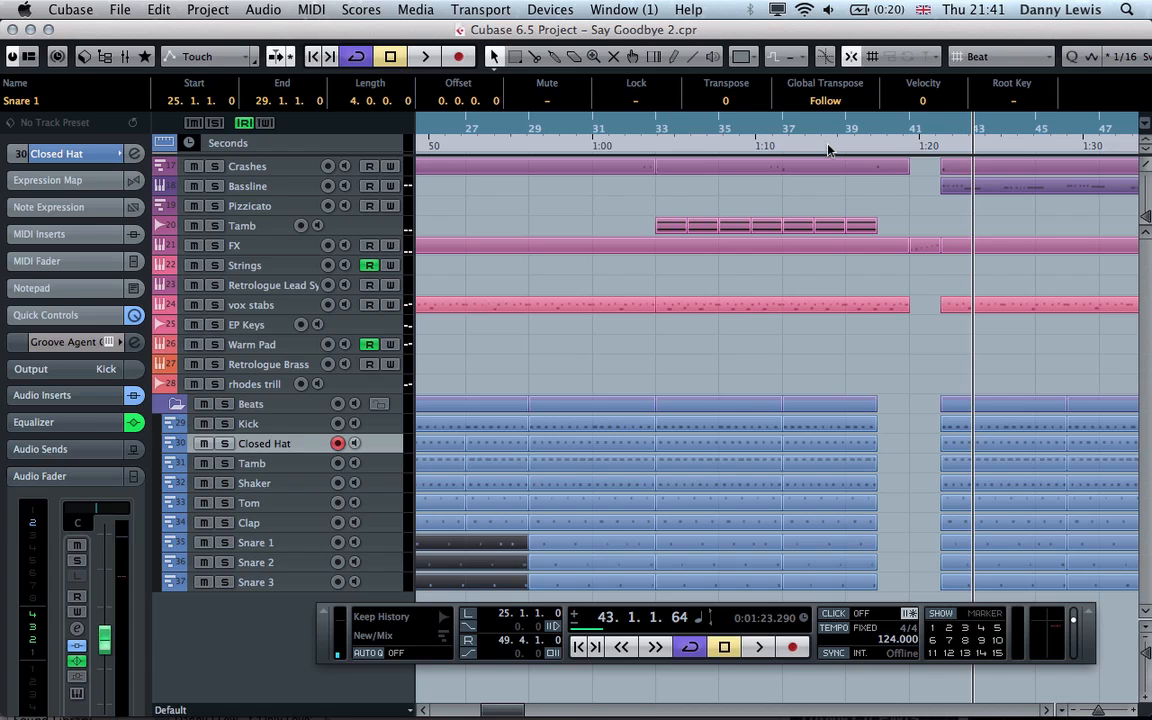
pyautogui.press('g')
pyautogui.press('g')
pyautogui.press('g')
pyautogui.press('g')
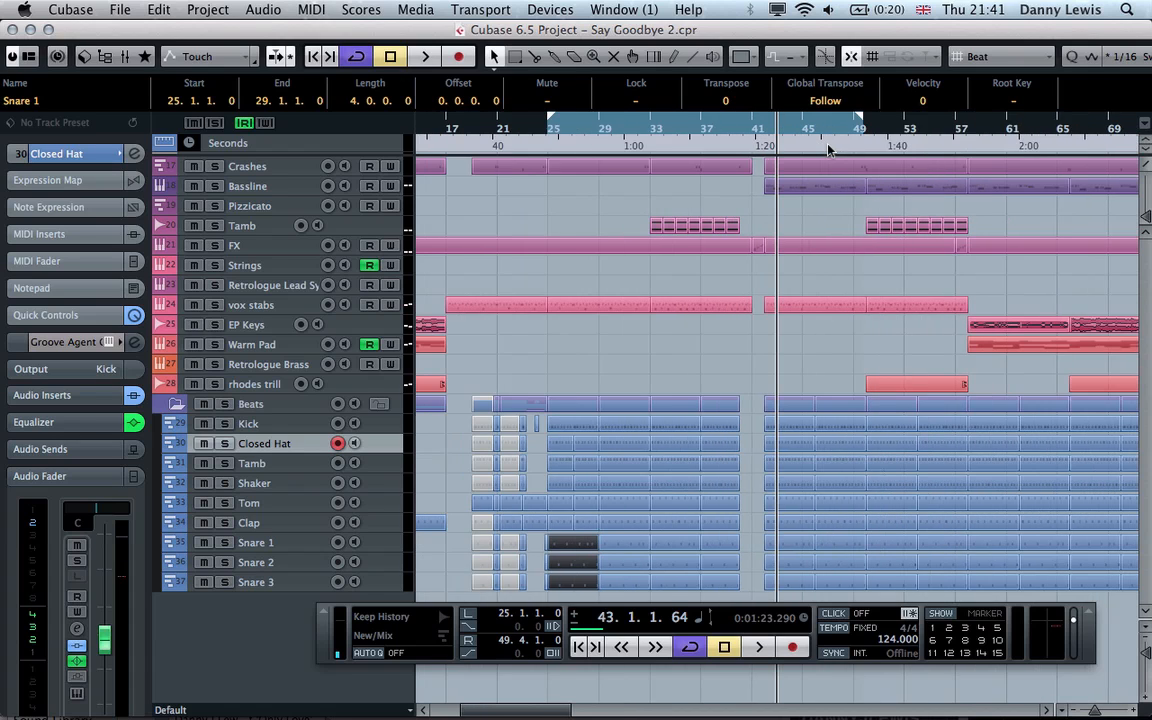
# - Play from about bar 41 with only the Bassline track soloed, and view its Retrologue instrument settings
pyautogui.press('g')
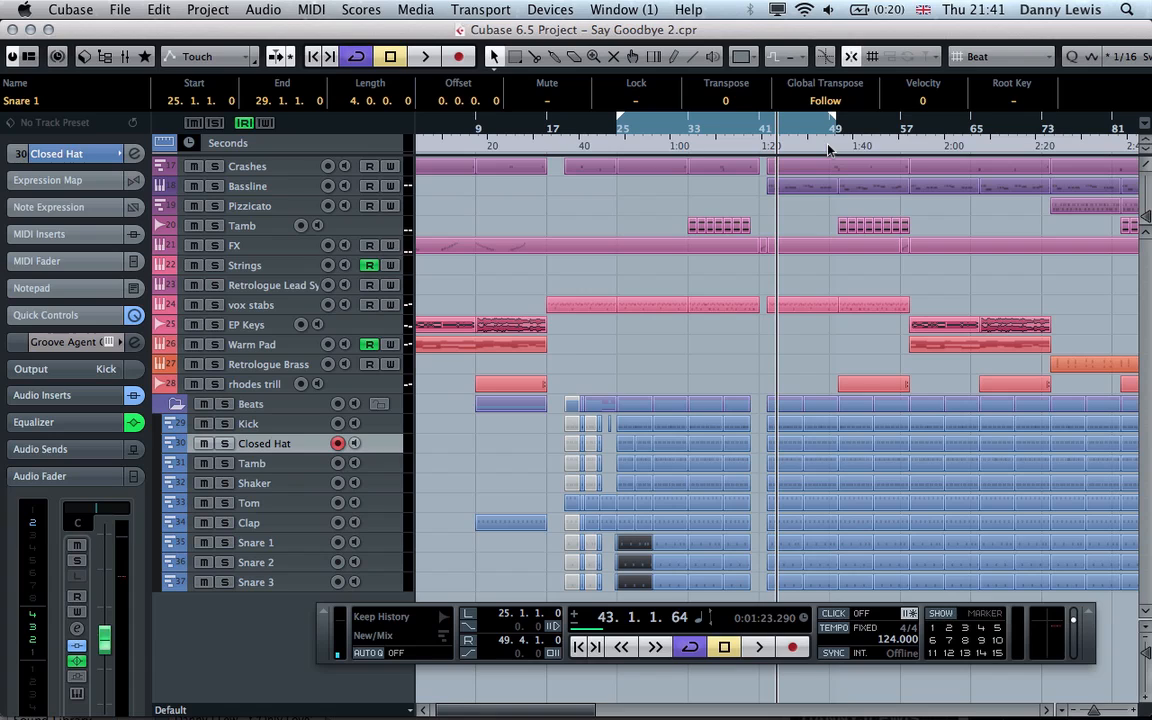
pyautogui.doubleClick(763, 148)
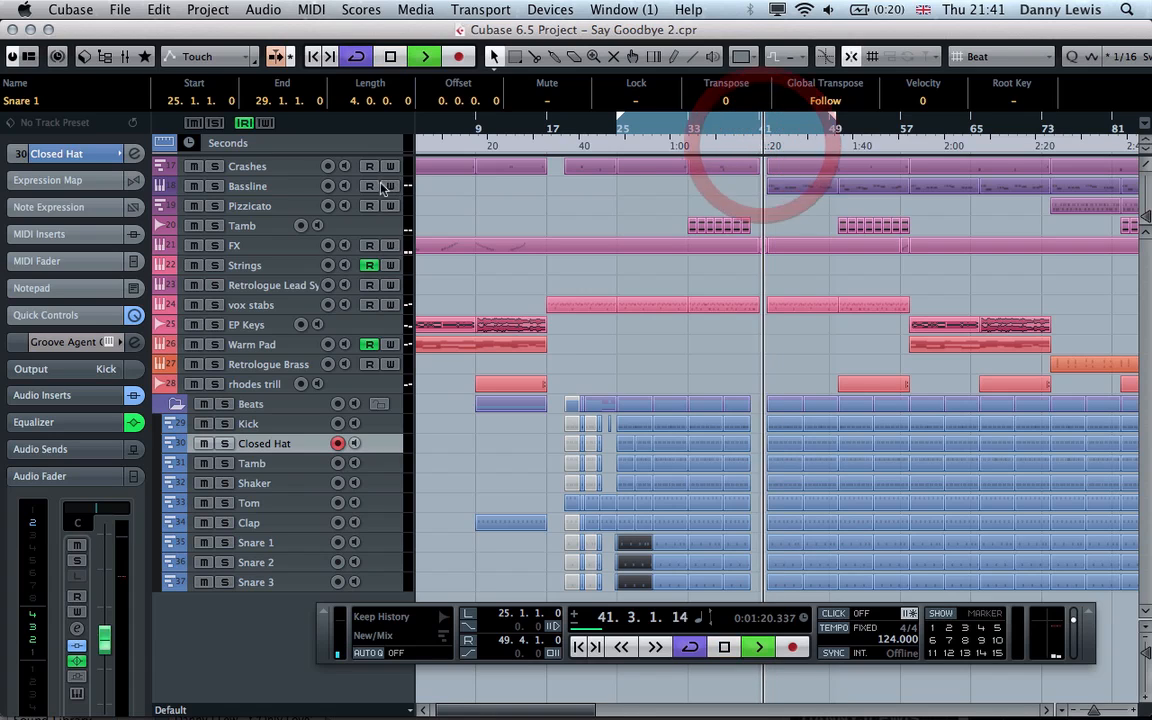
pyautogui.click(214, 186)
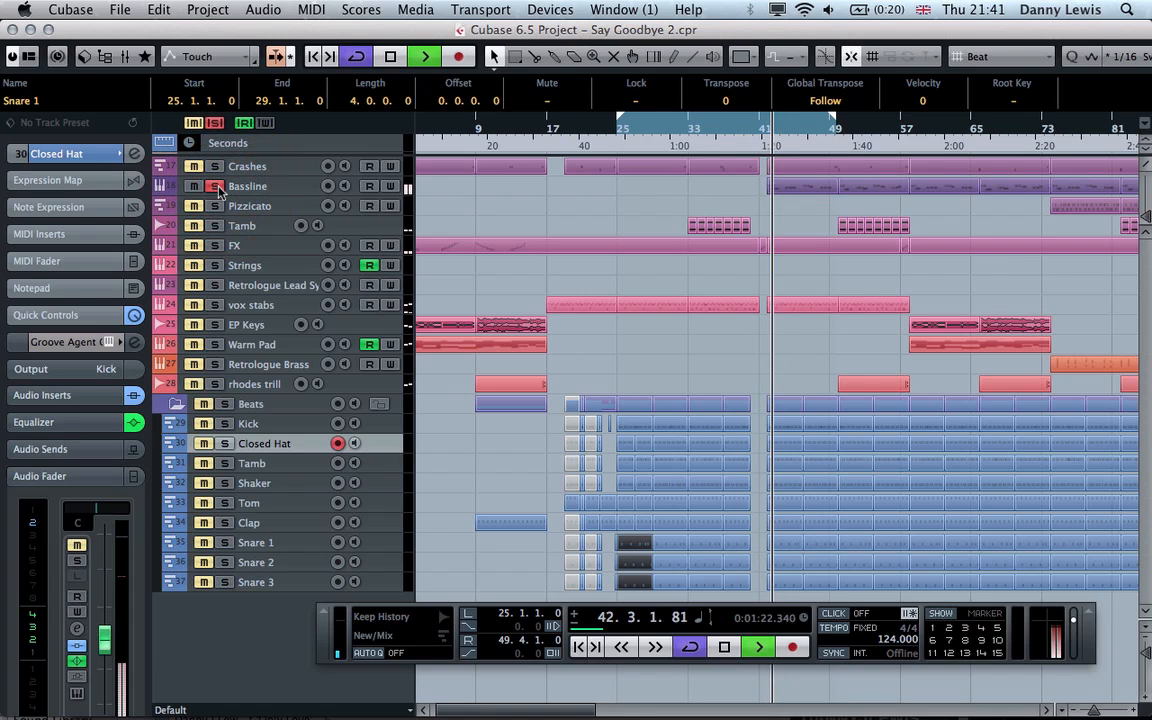
pyautogui.click(256, 187)
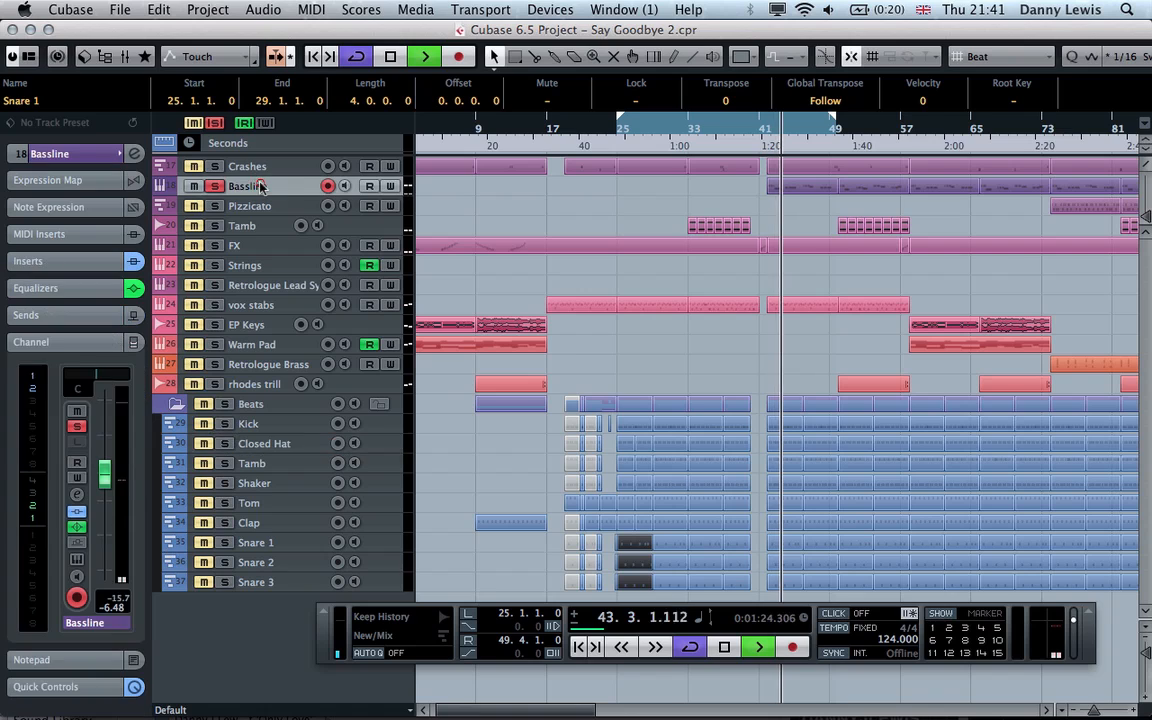
pyautogui.click(77, 562)
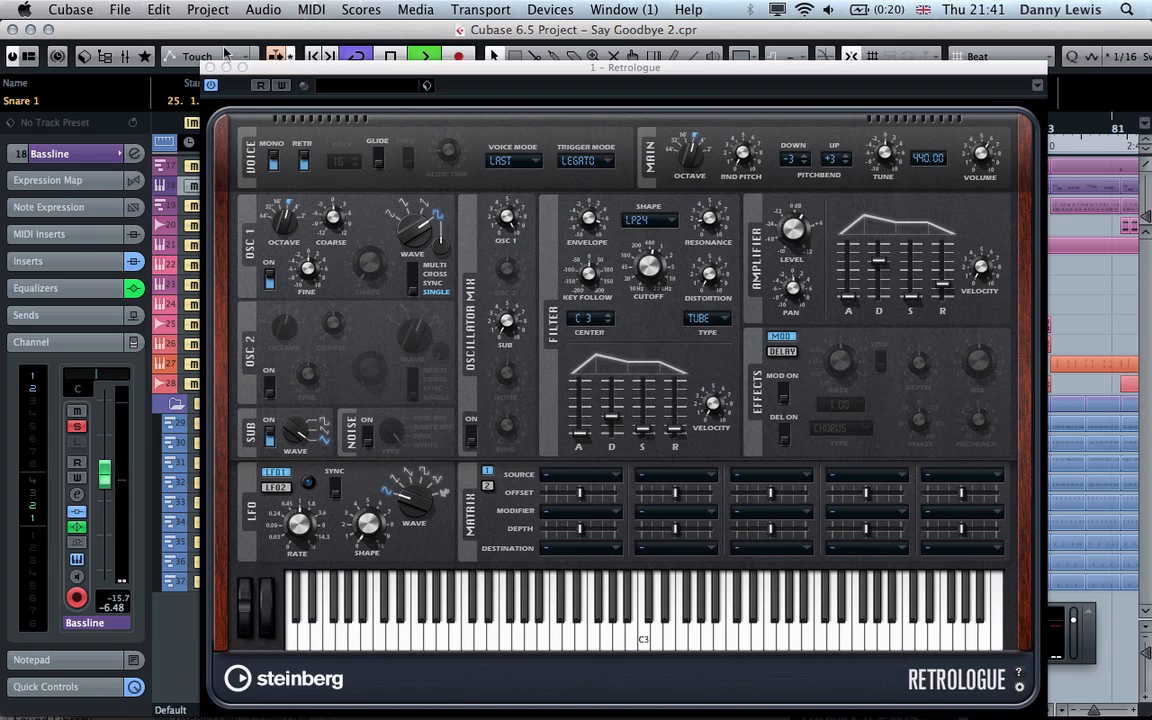
pyautogui.click(209, 68)
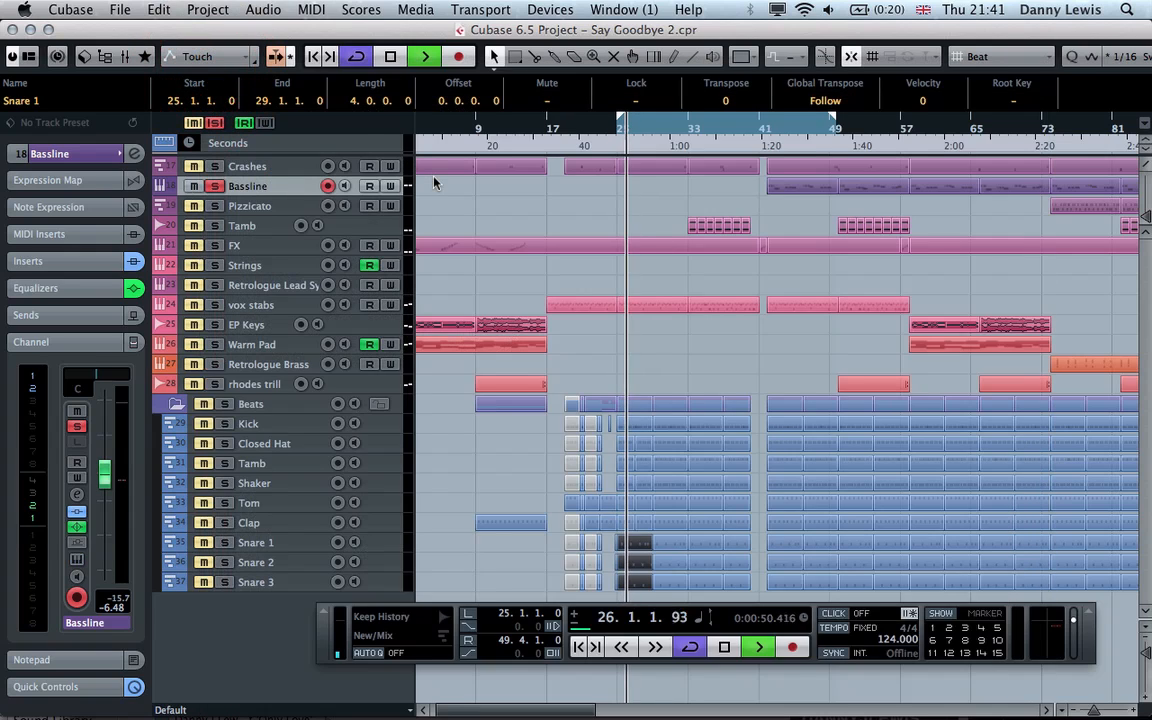
# - Move the locators to span about bars 41 to 67, and replay the soloed bassline from about bar 41
pyautogui.moveTo(835, 121); pyautogui.dragTo(985, 95)
pyautogui.moveTo(623, 120); pyautogui.dragTo(762, 136)
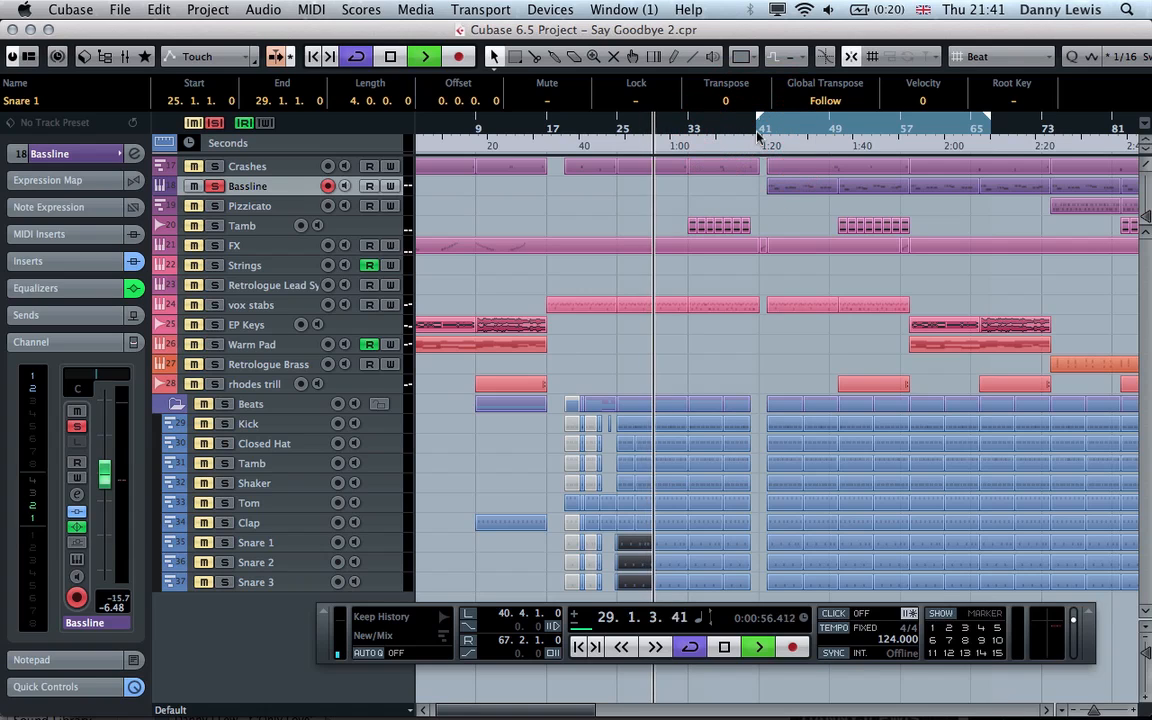
pyautogui.click(762, 145)
pyautogui.press('space')
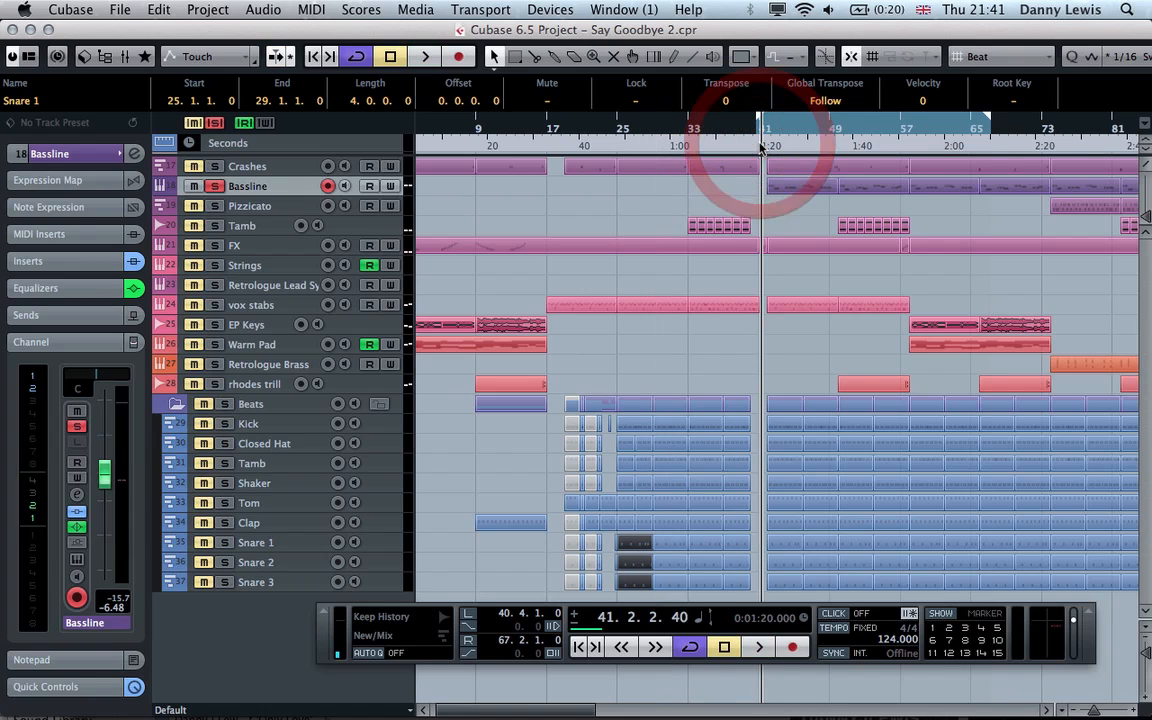
pyautogui.doubleClick(762, 147)
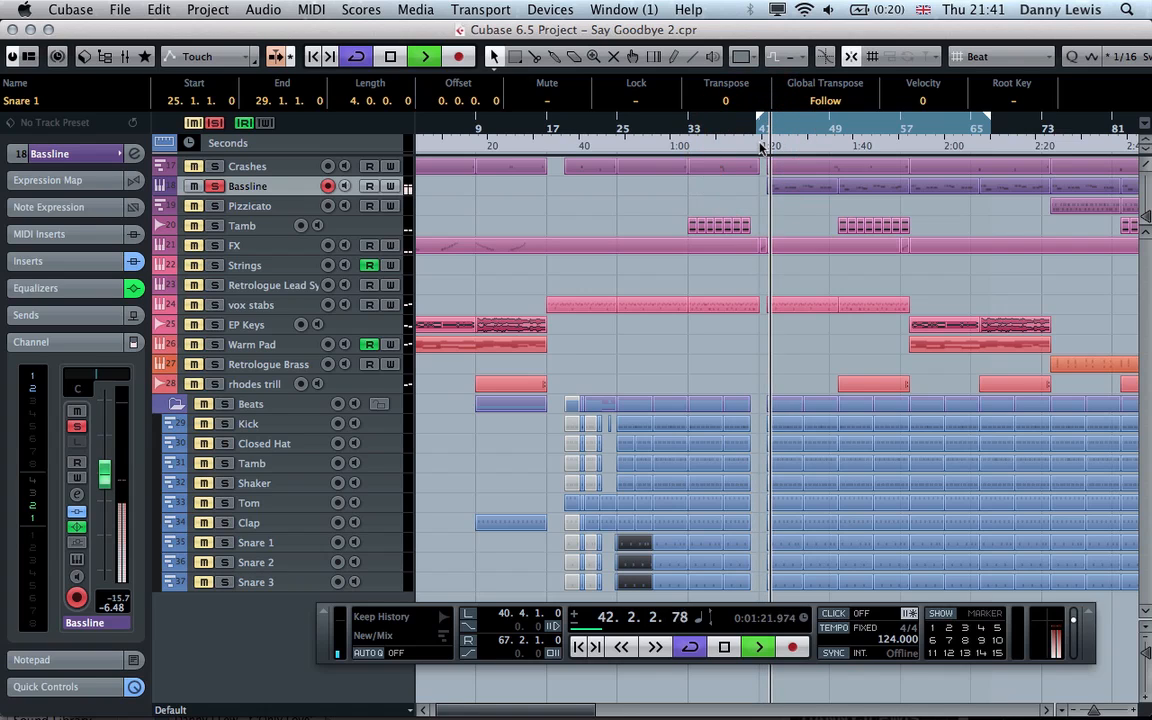
# - Inspect the Bassline channel's equalizer and inserts, including the Compressor 260 settings, and close the windows
pyautogui.click(76, 494)
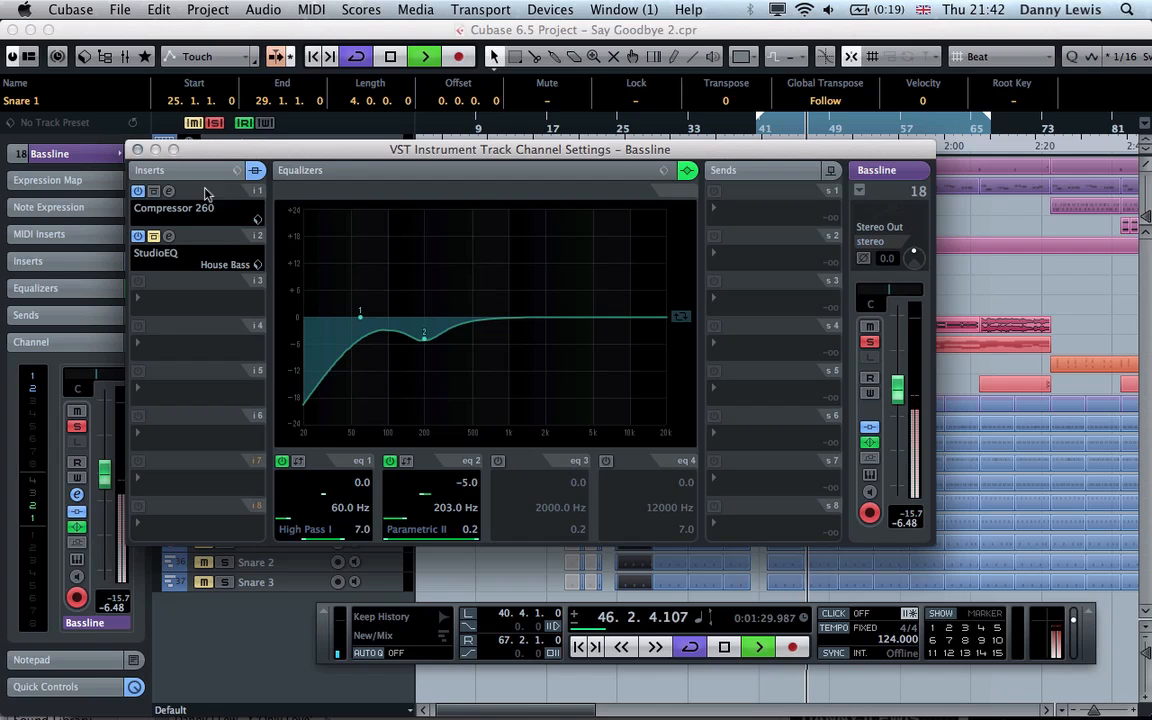
pyautogui.click(170, 192)
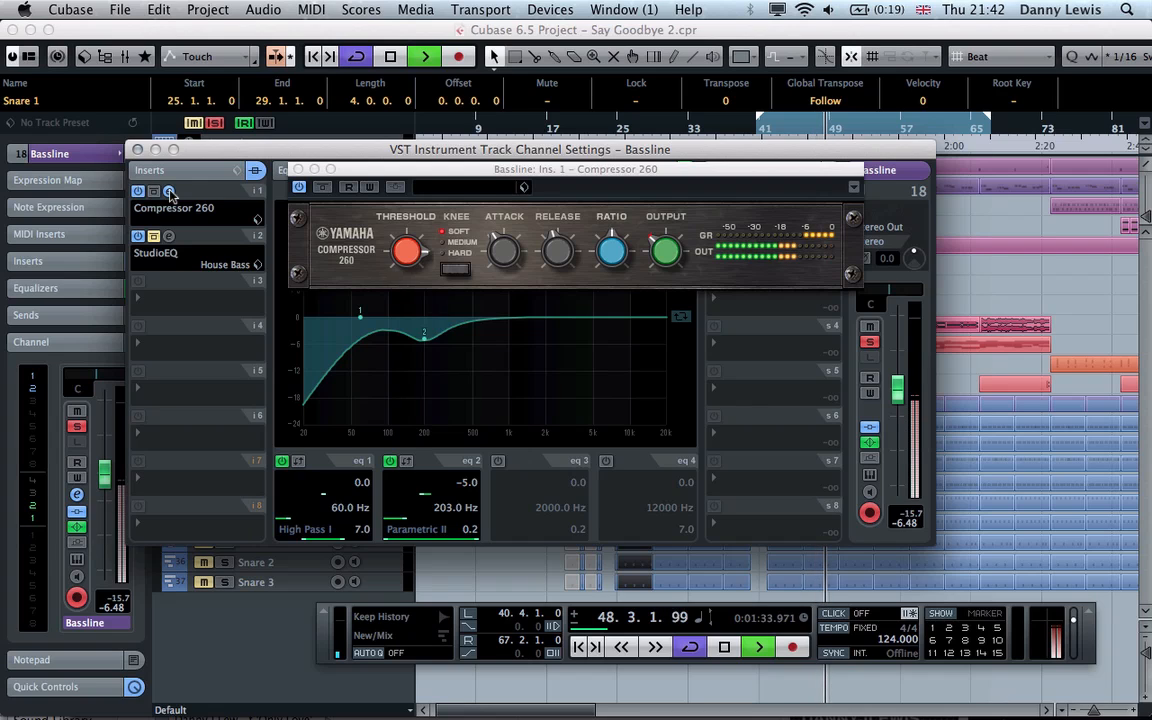
pyautogui.click(298, 170)
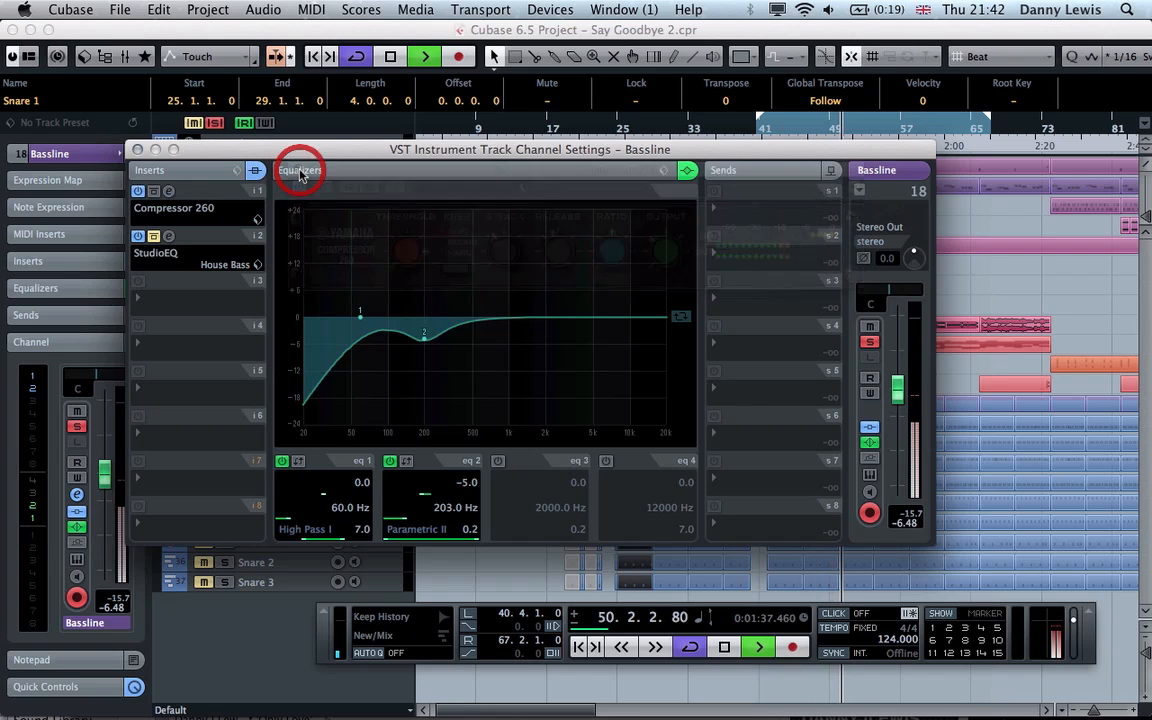
pyautogui.click(137, 149)
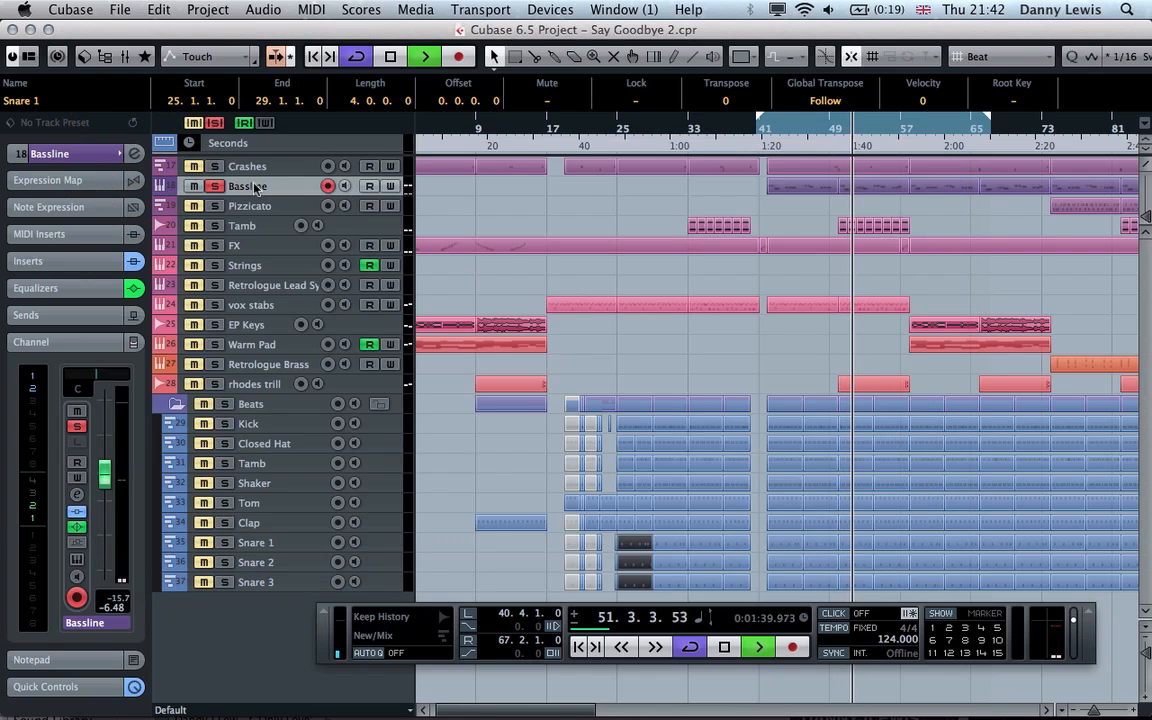
# - Unsolo the bassline and extend the right locator to about bar 90 while the full arrangement plays
pyautogui.click(214, 186)
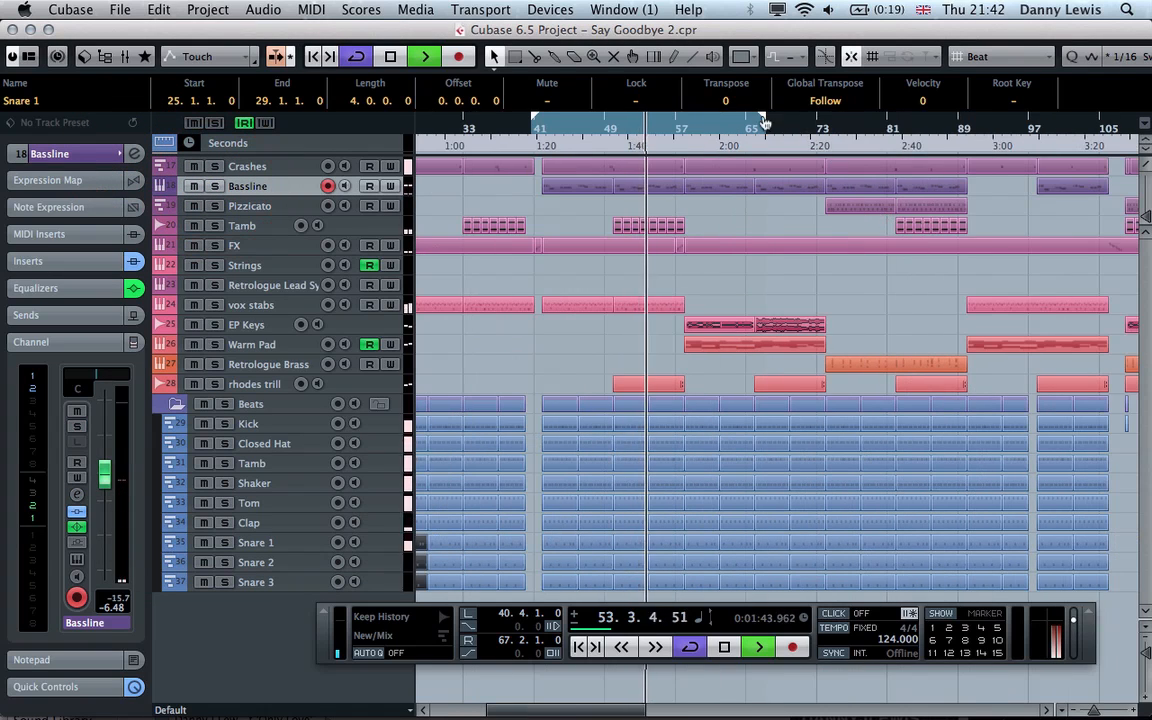
pyautogui.moveTo(764, 118); pyautogui.dragTo(964, 122)
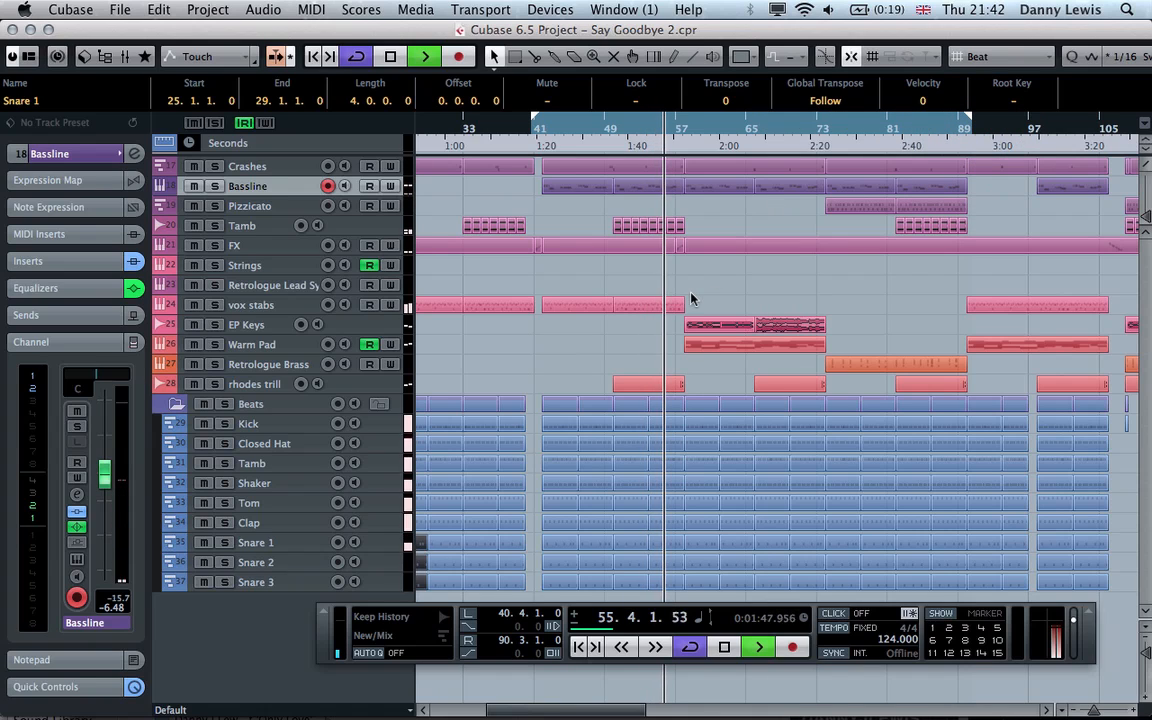
pyautogui.click(388, 384)
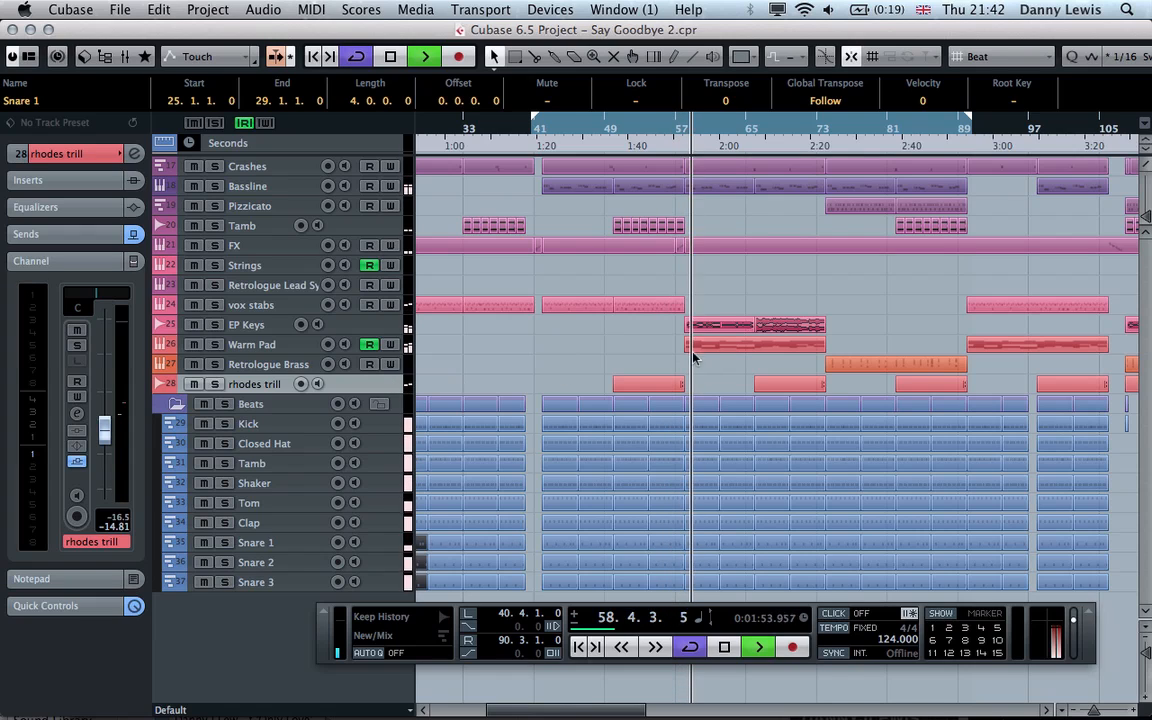
# - Solo the FX track, play it from about bar 56, and examine the notes of its short part at bar 57
pyautogui.click(258, 246)
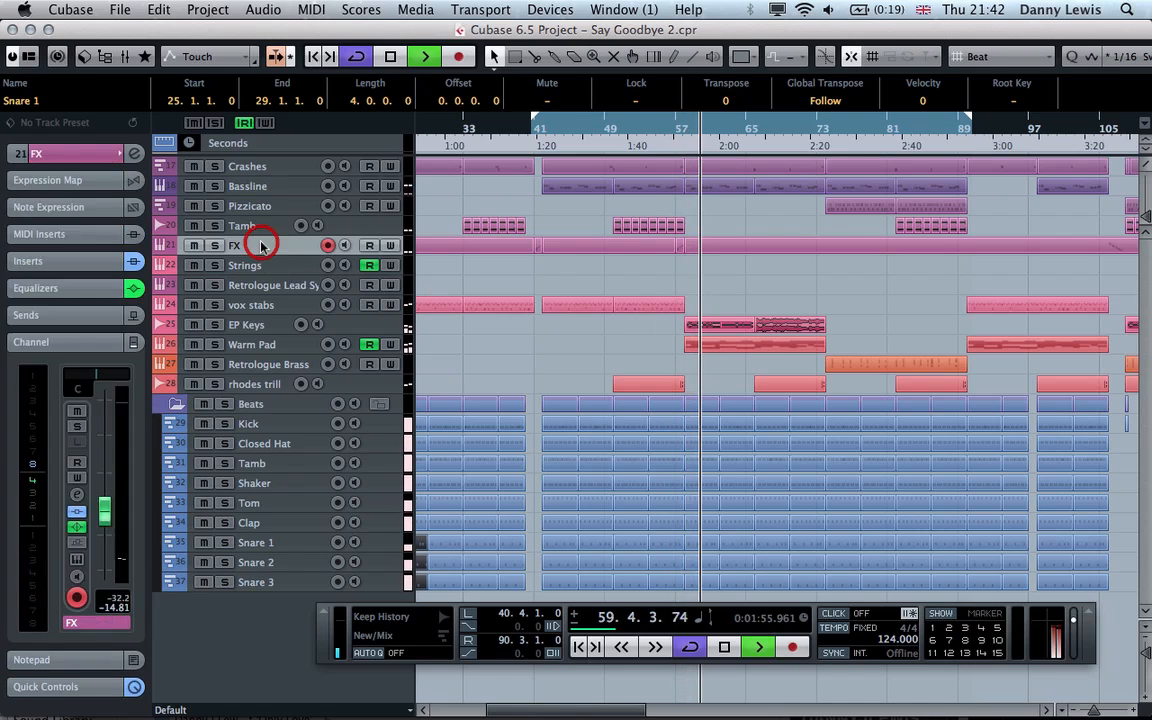
pyautogui.click(213, 246)
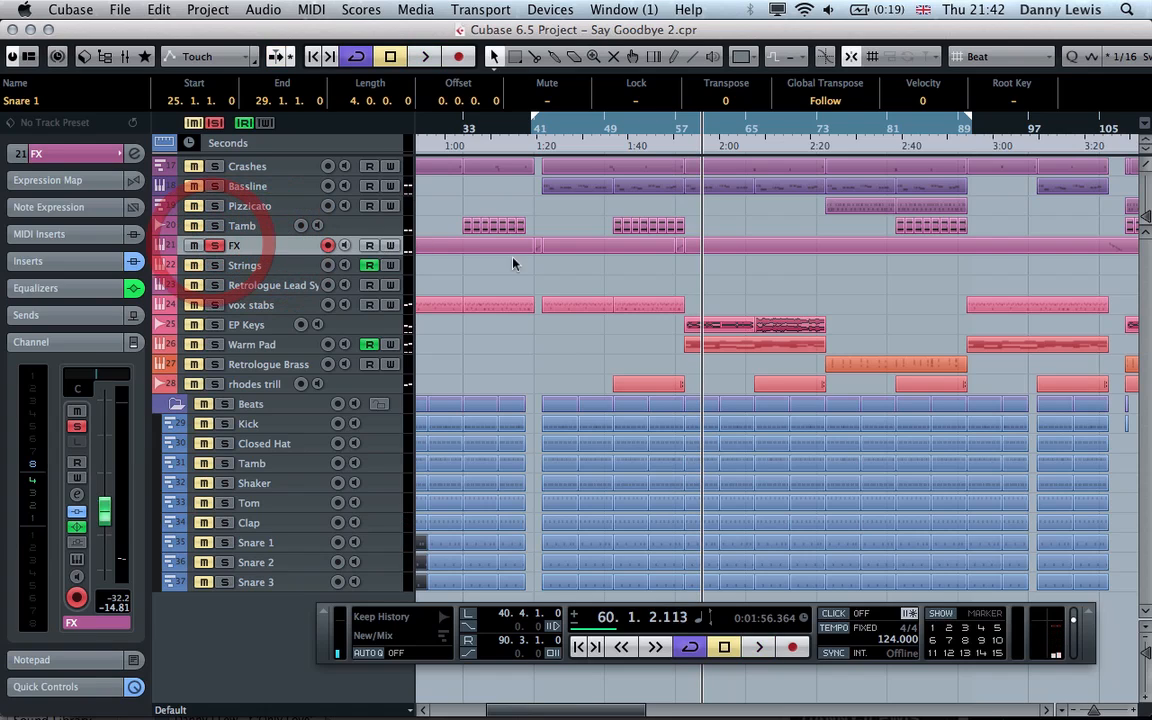
pyautogui.click(671, 147)
pyautogui.press('space')
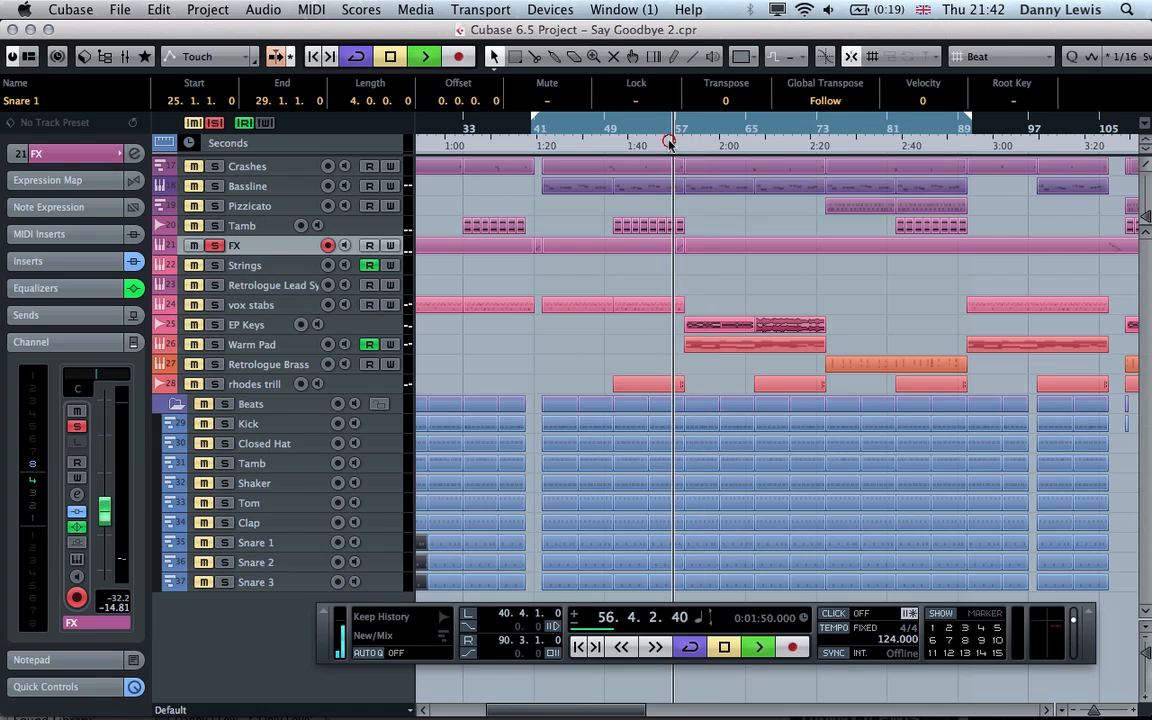
pyautogui.doubleClick(678, 247)
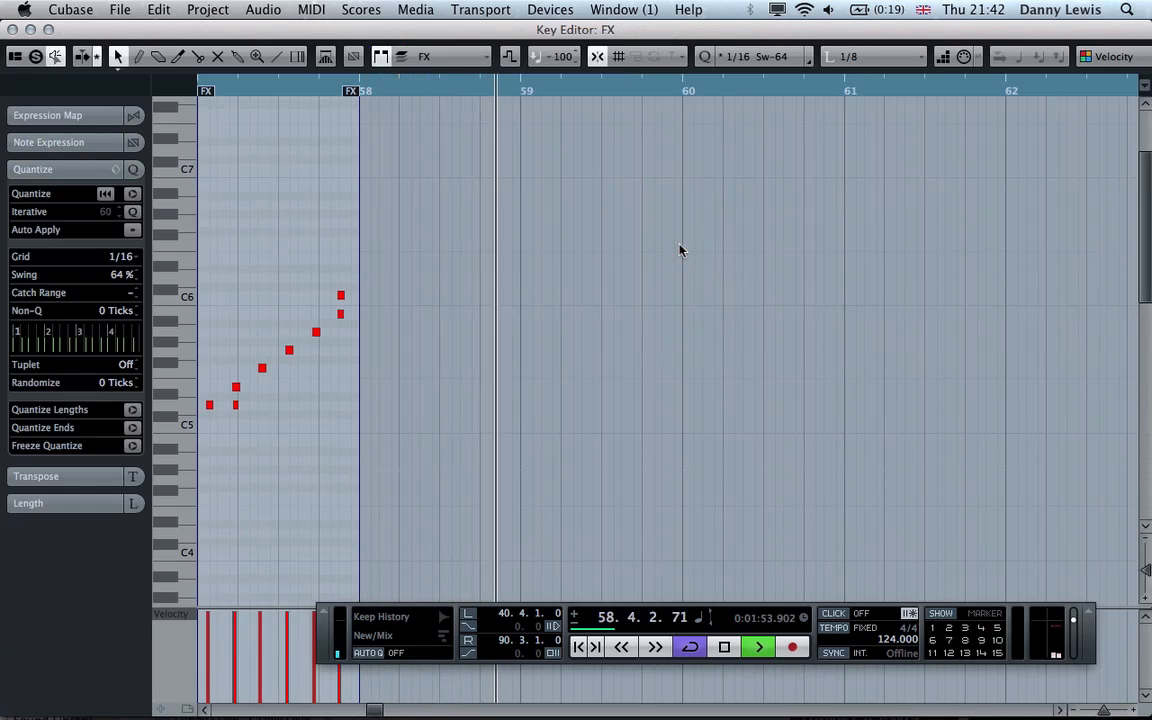
pyautogui.press('Return')
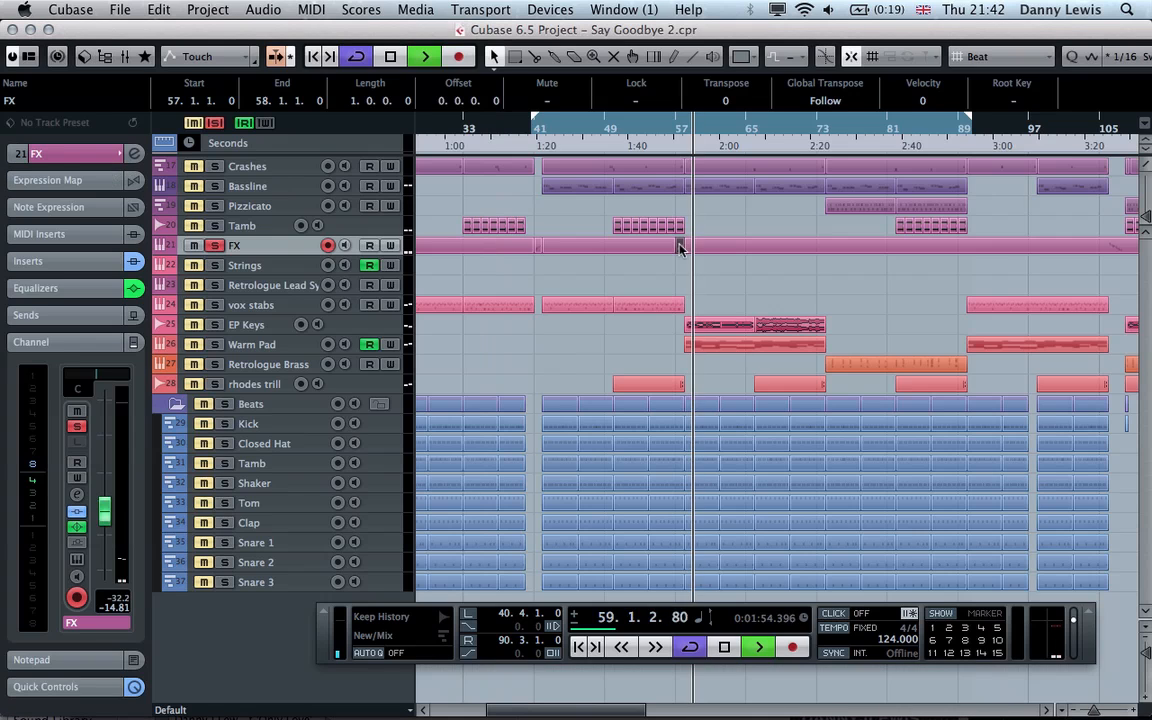
# - View the FX track's HALion 4 instrument with the Chime Atmo program, stop playback, and unsolo the track
pyautogui.click(66, 152)
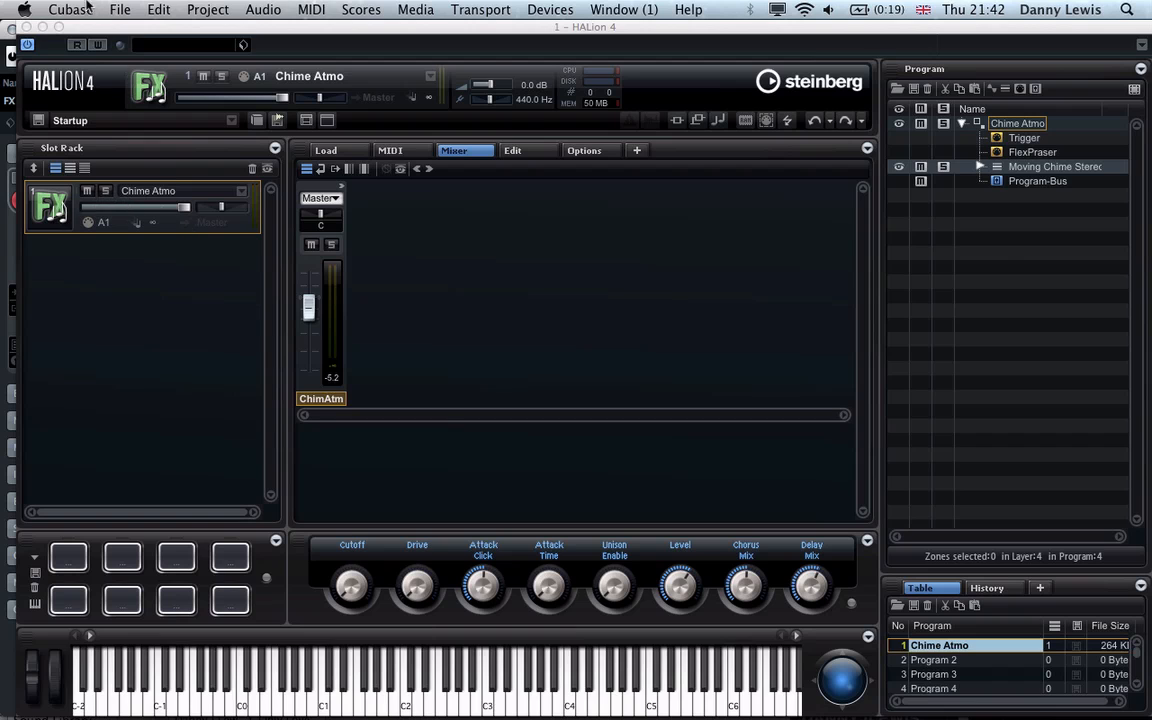
pyautogui.click(27, 27)
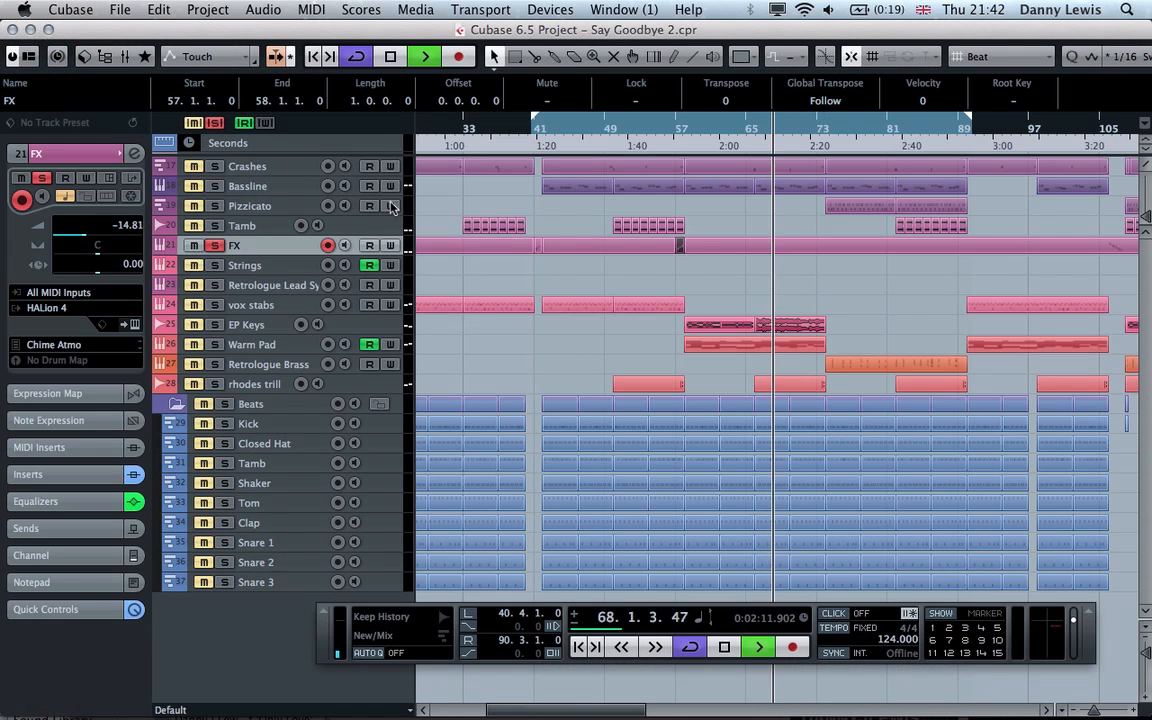
pyautogui.press('space')
pyautogui.click(215, 245)
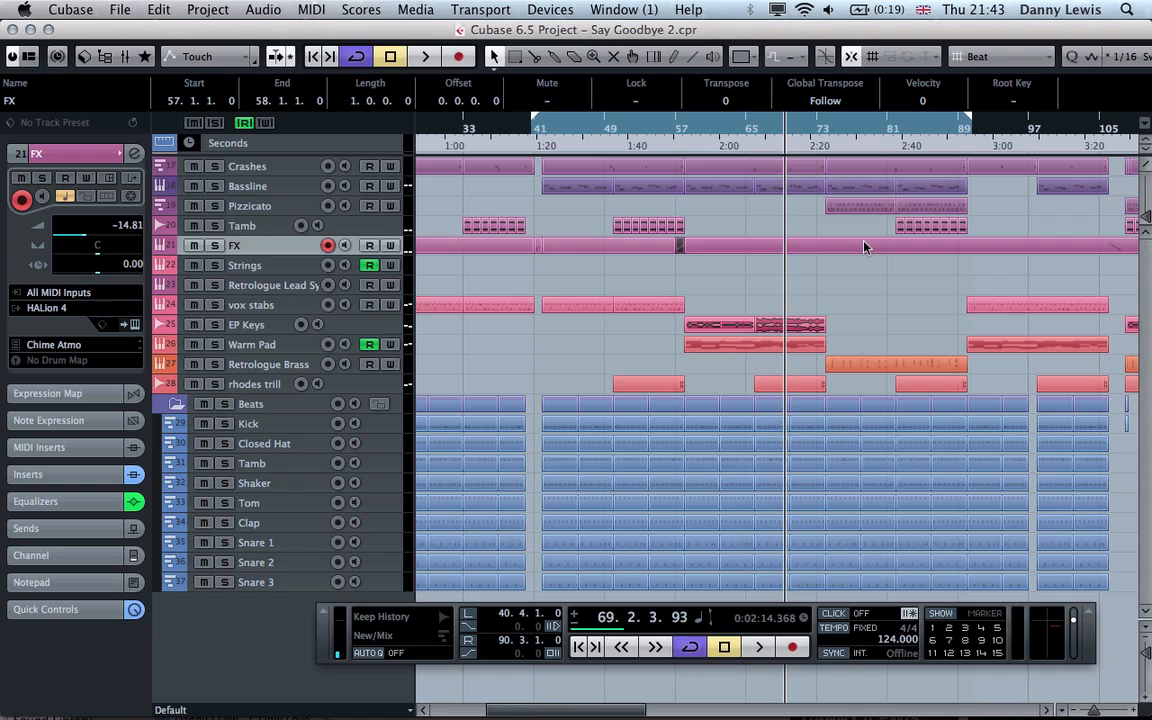
# - Play from about bar 57, solo and select the Warm Pad track, and show its insert effects
pyautogui.doubleClick(683, 147)
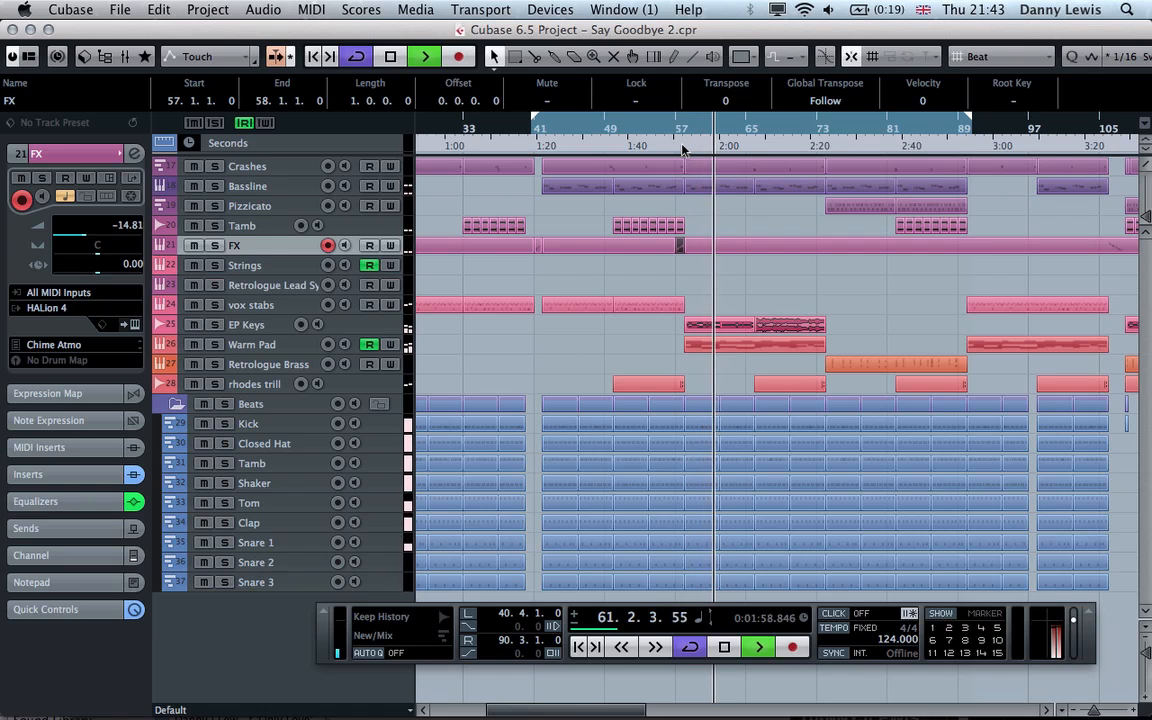
pyautogui.click(215, 344)
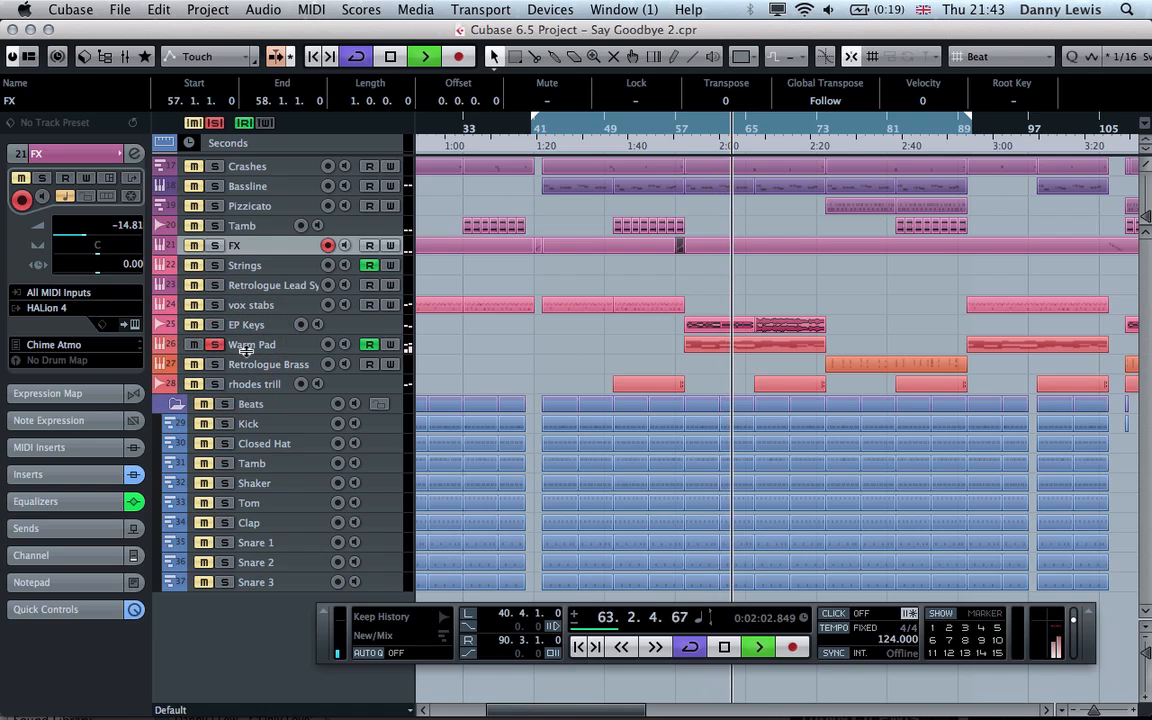
pyautogui.click(245, 346)
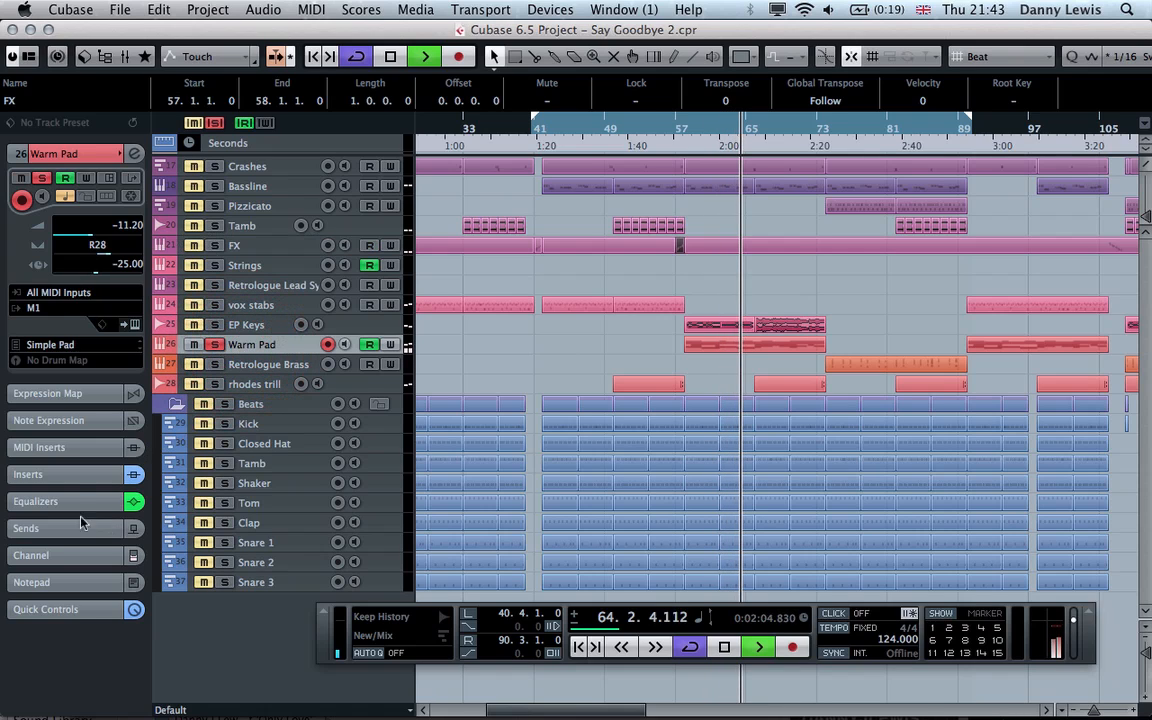
pyautogui.click(71, 476)
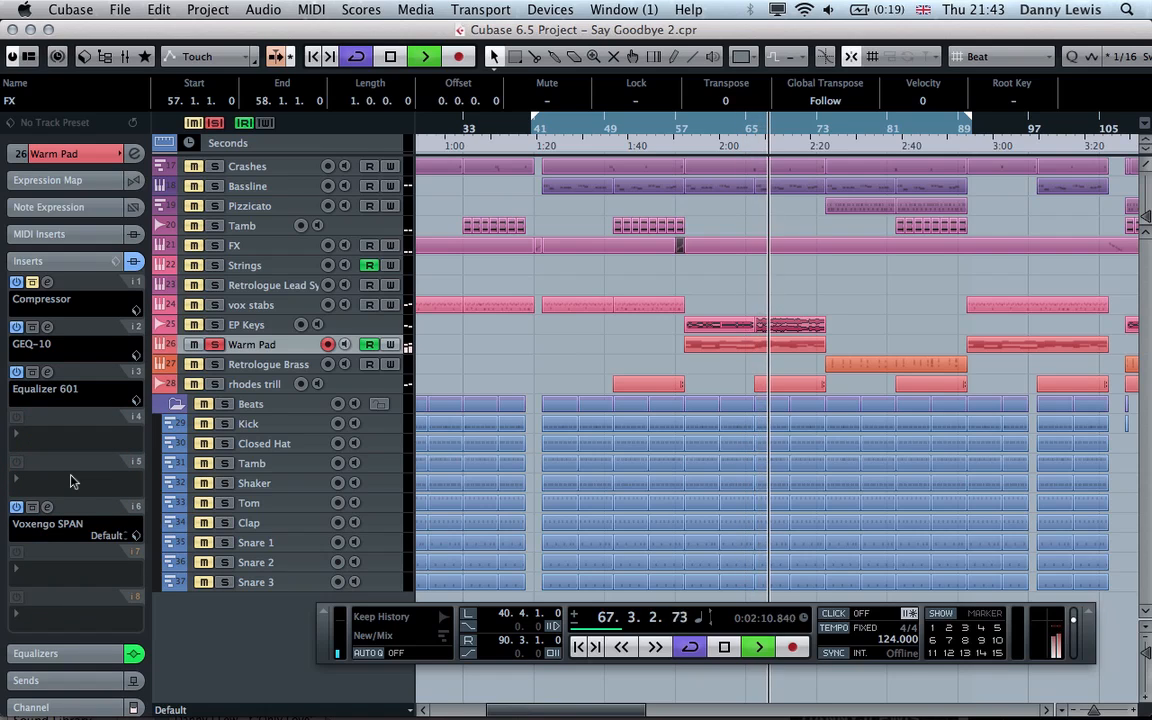
# - View the Warm Pad's Equalizer 601 and Voxengo SPAN analyzer together while replaying the pad from about bar 56
pyautogui.click(47, 372)
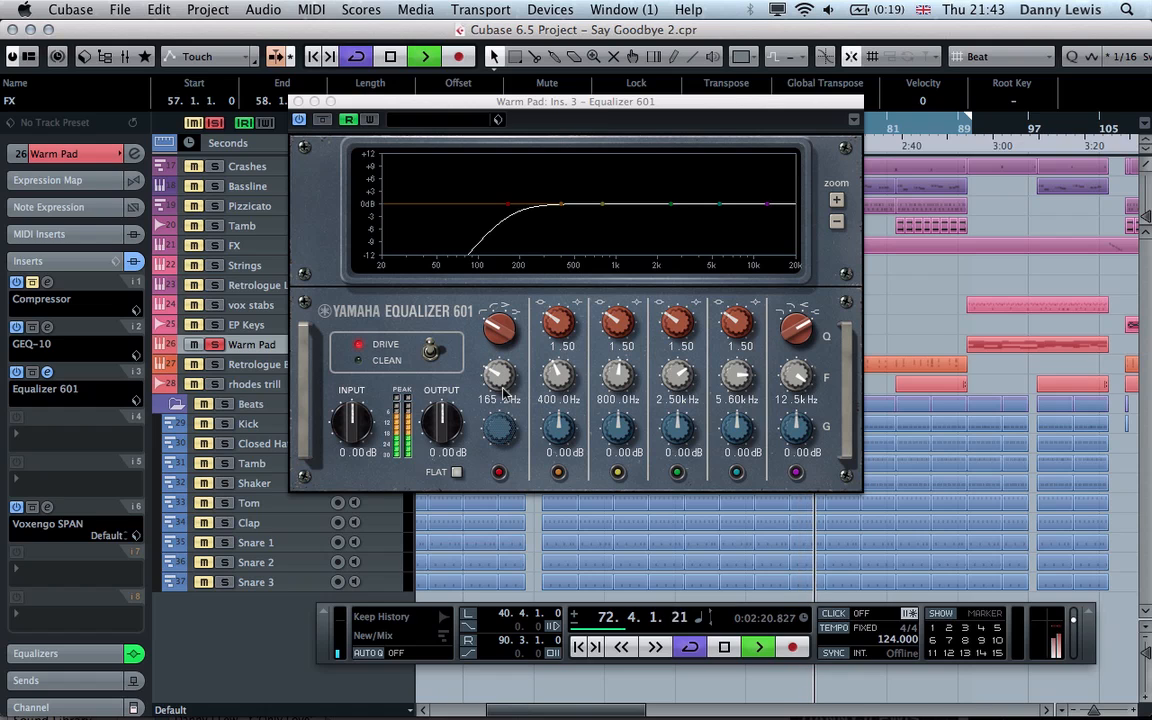
pyautogui.moveTo(465, 110); pyautogui.dragTo(538, 419)
pyautogui.click(677, 148)
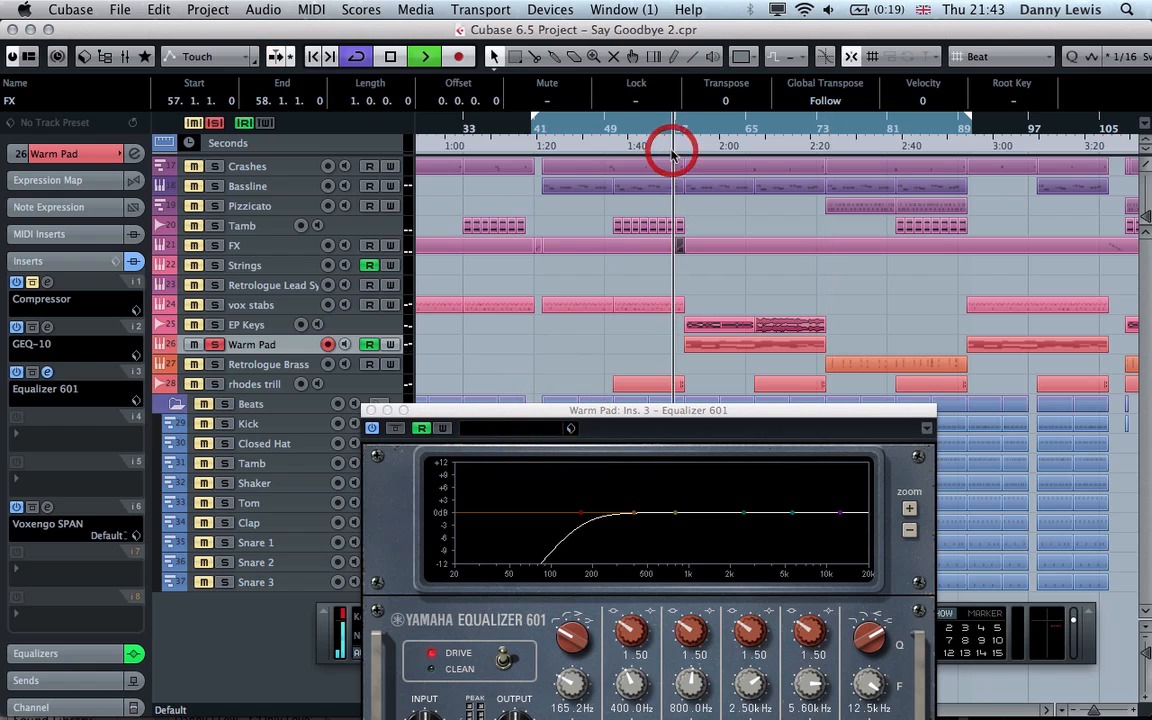
pyautogui.click(48, 508)
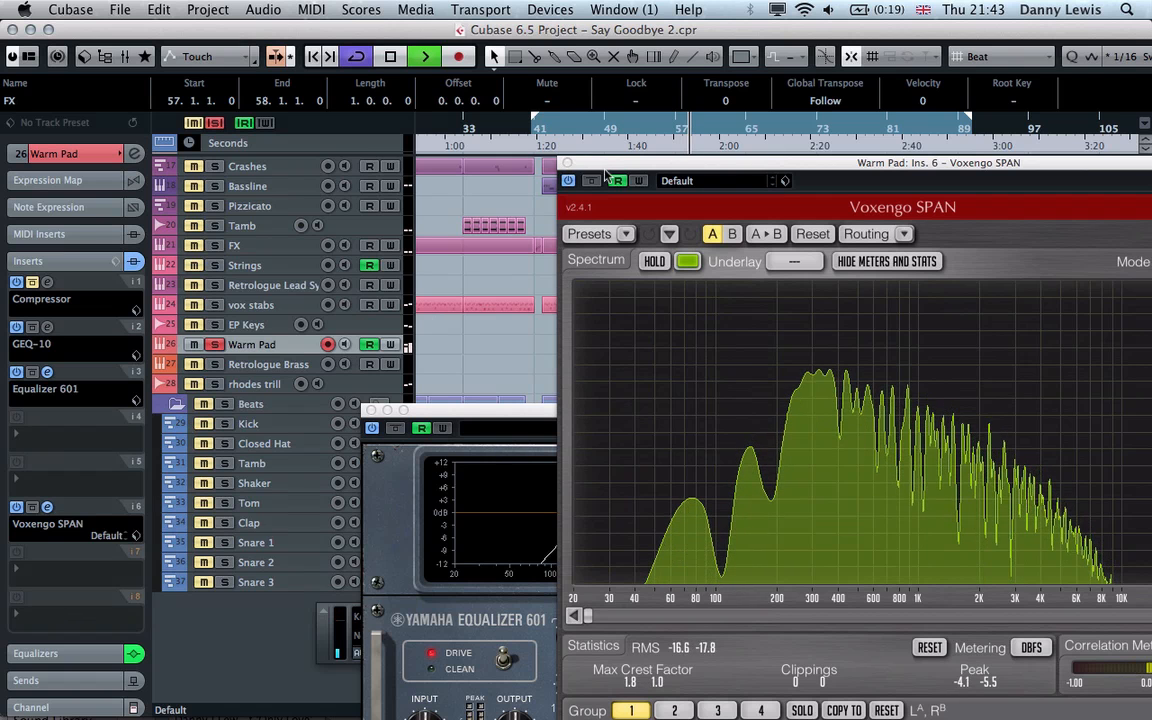
pyautogui.moveTo(668, 170); pyautogui.dragTo(895, 234)
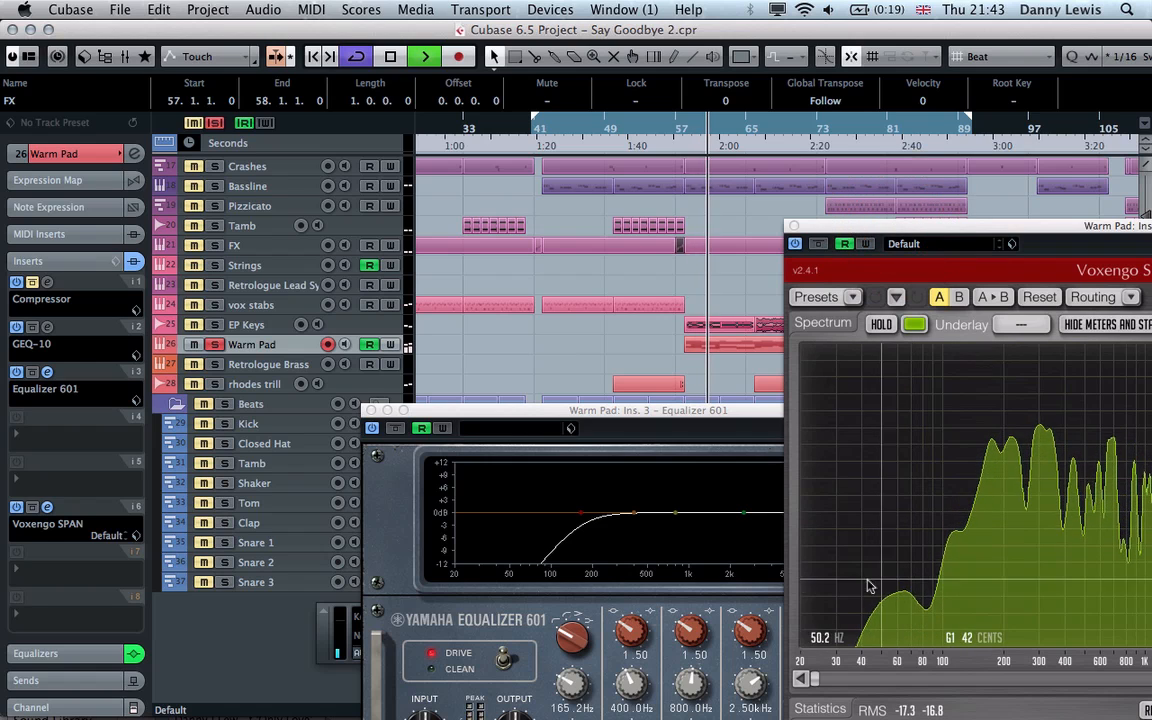
# - Compare the Warm Pad's low frequencies in the analyzer with Equalizer 601 bypassed and active, keeping both windows visible
pyautogui.click(396, 430)
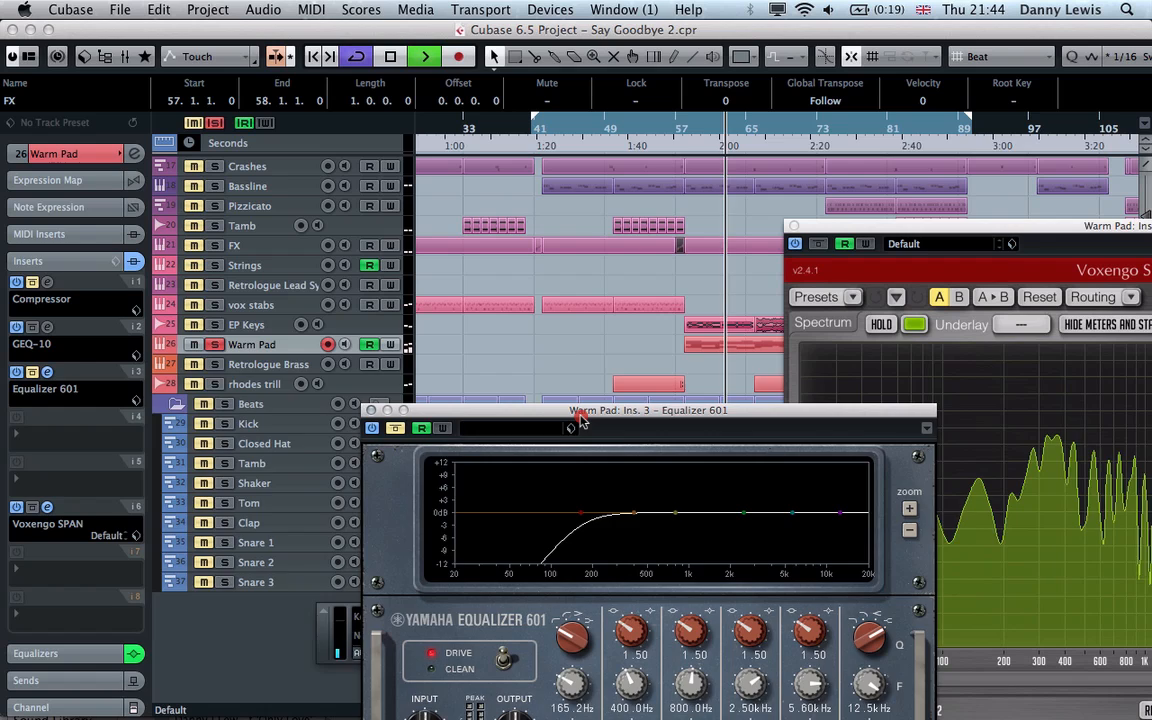
pyautogui.moveTo(580, 420); pyautogui.dragTo(317, 398)
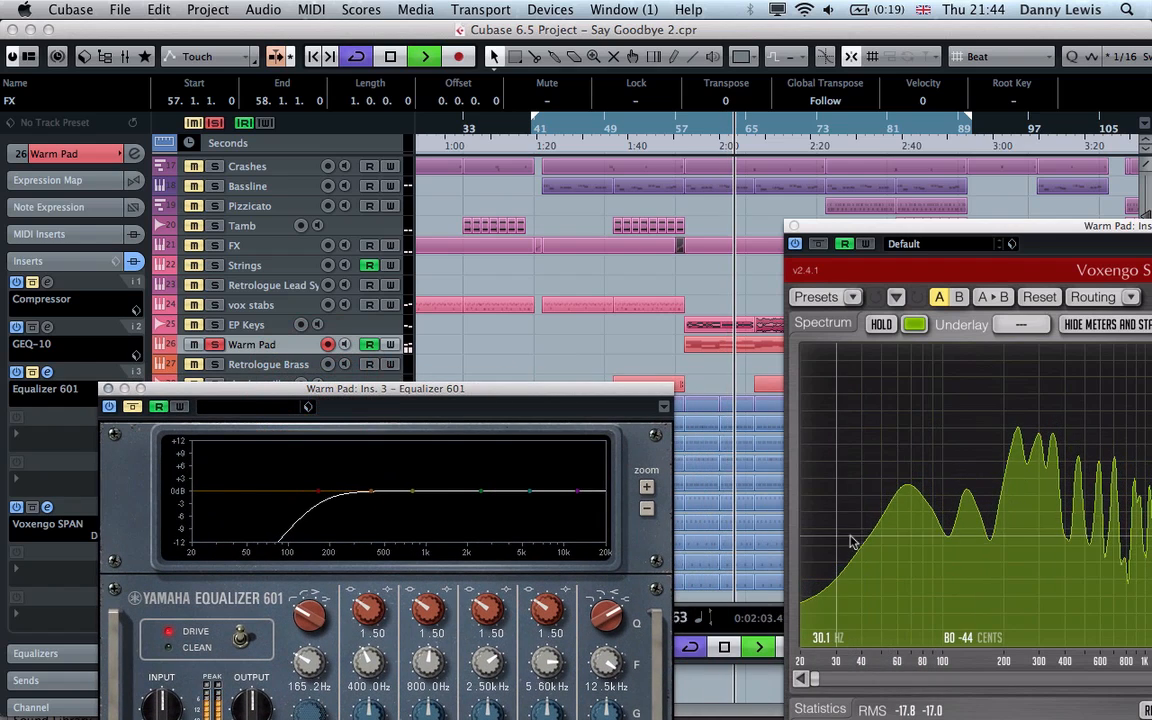
pyautogui.click(132, 407)
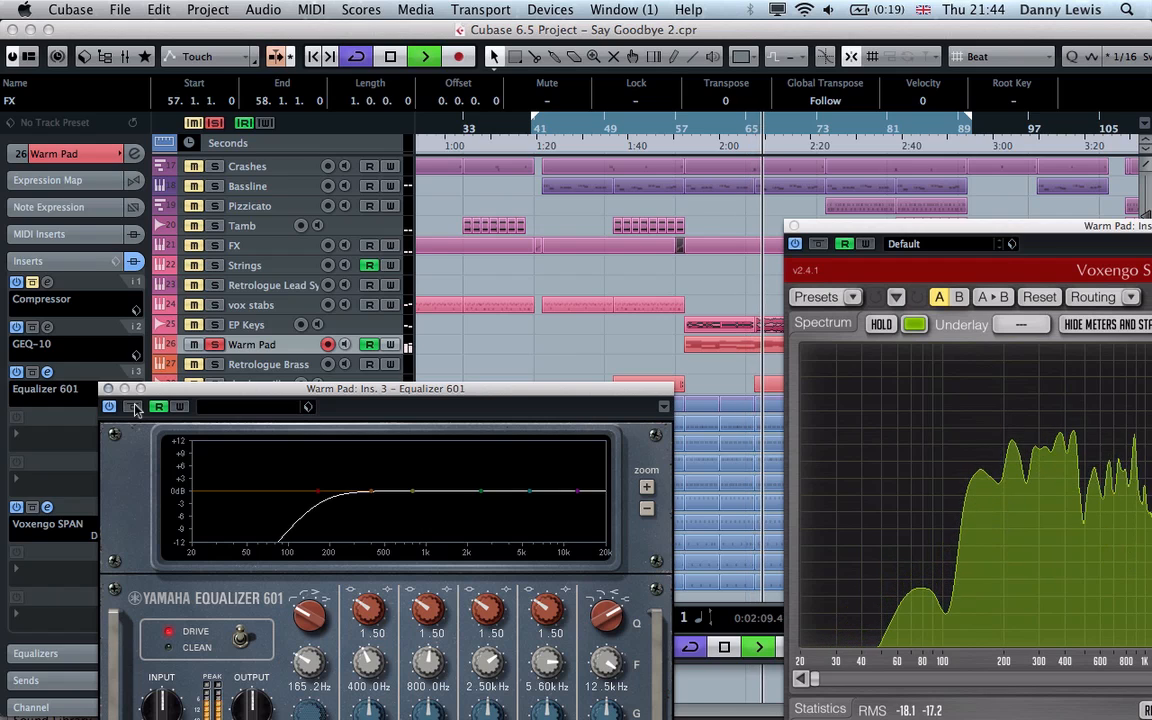
# - Stop playback, close the Warm Pad's Voxengo SPAN and Equalizer 601 windows, and unsolo the track
pyautogui.press('space')
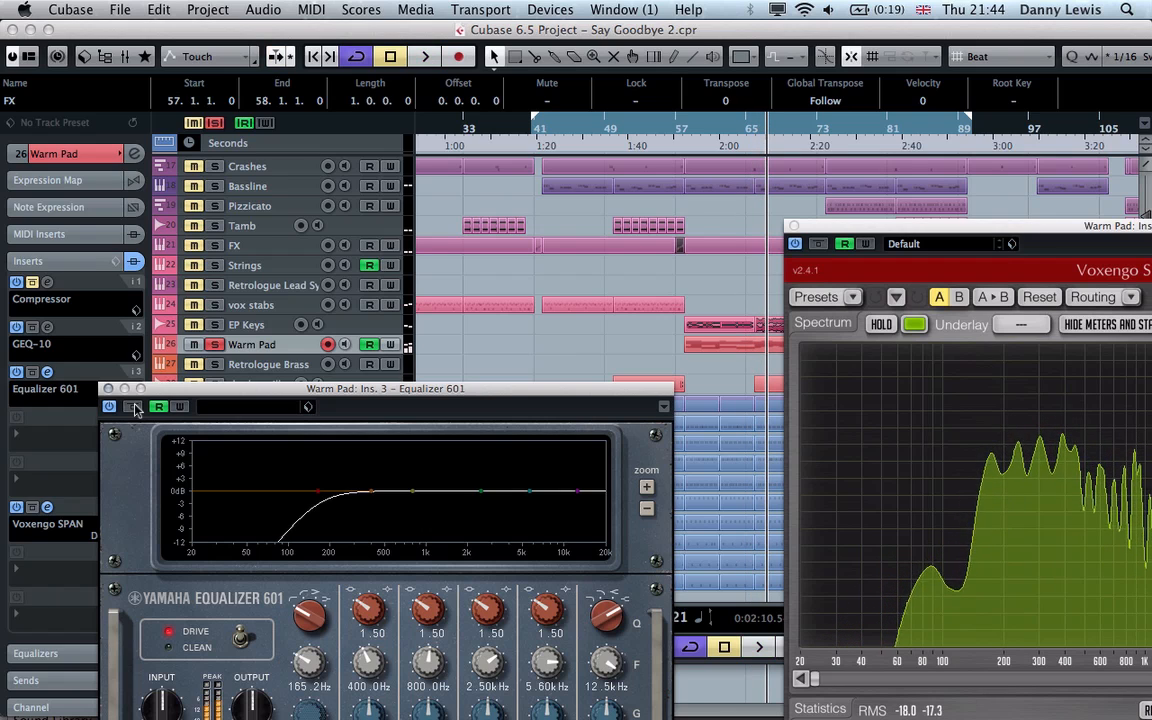
pyautogui.click(796, 225)
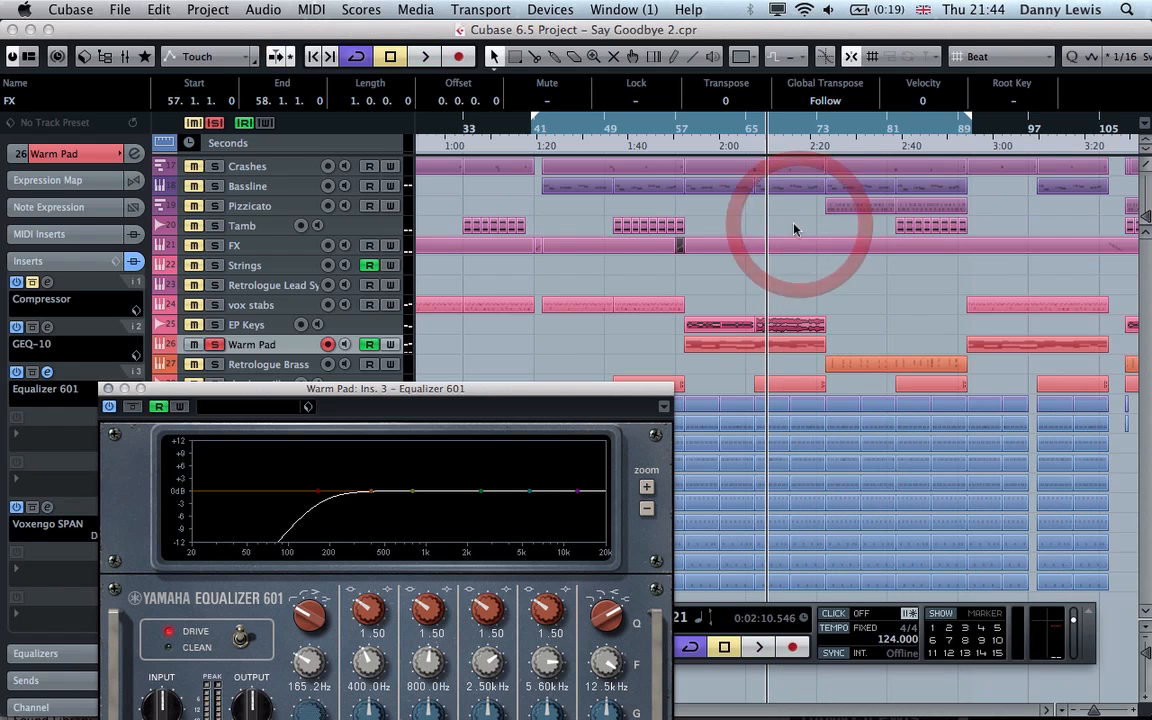
pyautogui.click(108, 388)
pyautogui.click(213, 344)
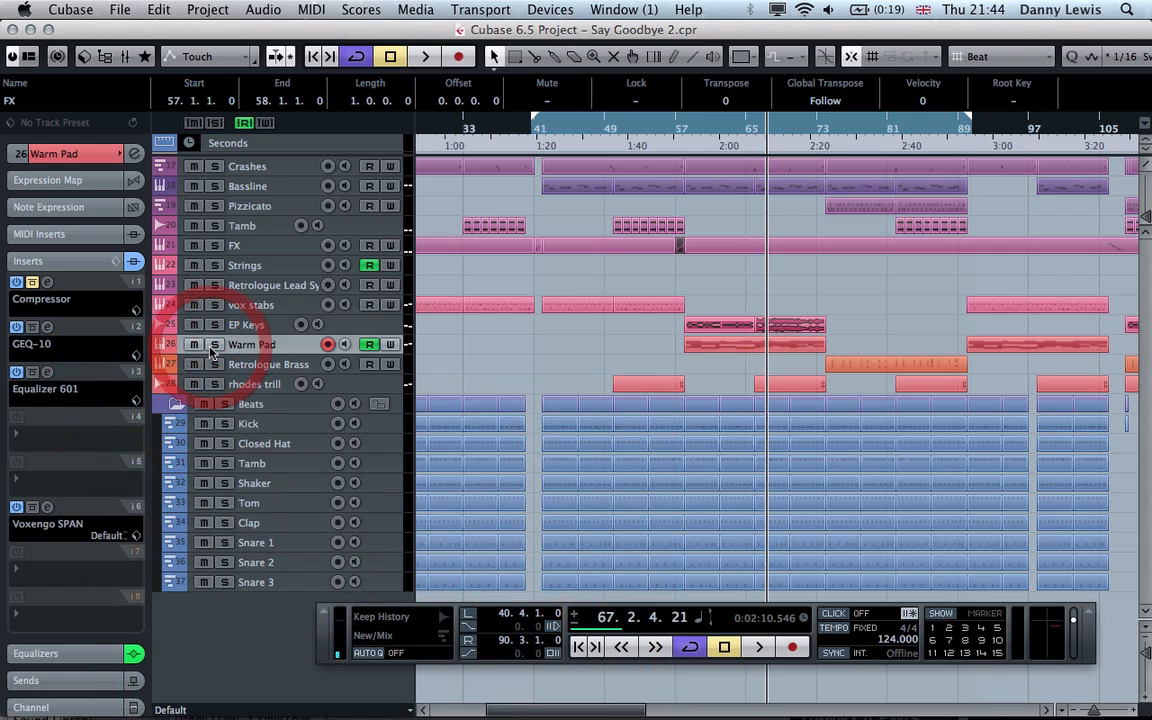
# - Play from about bar 72, then select and solo the Retrologue Brass track
pyautogui.click(808, 148)
pyautogui.press('space')
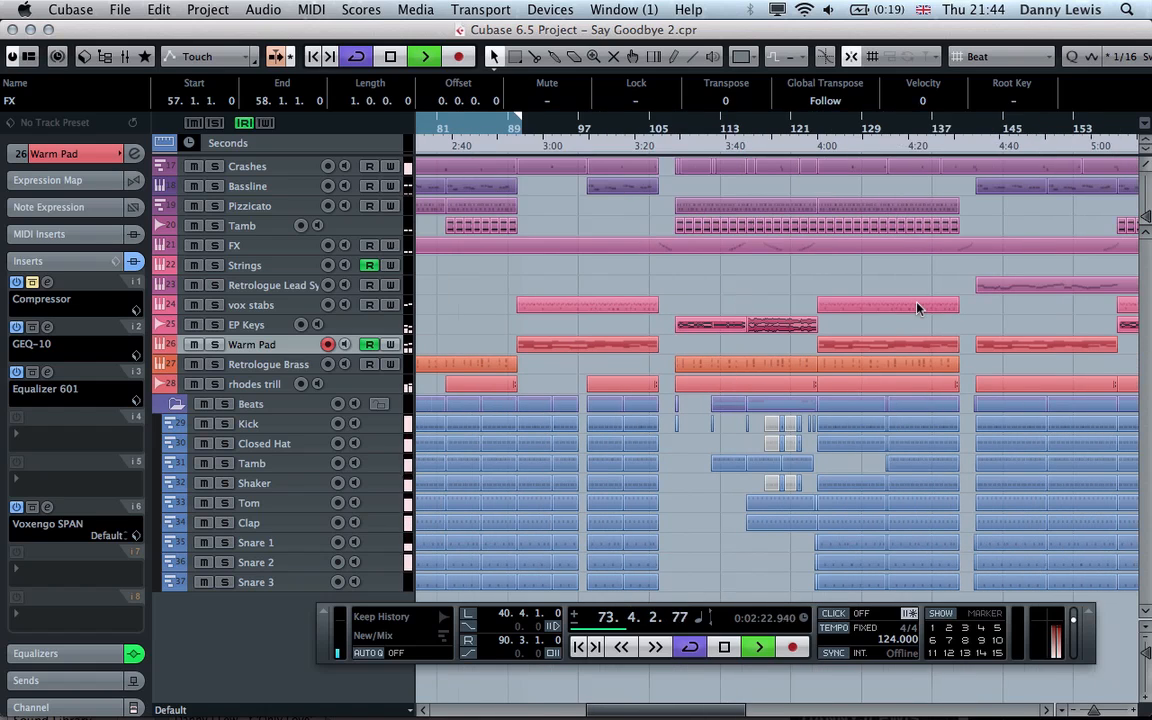
pyautogui.click(258, 366)
pyautogui.click(214, 364)
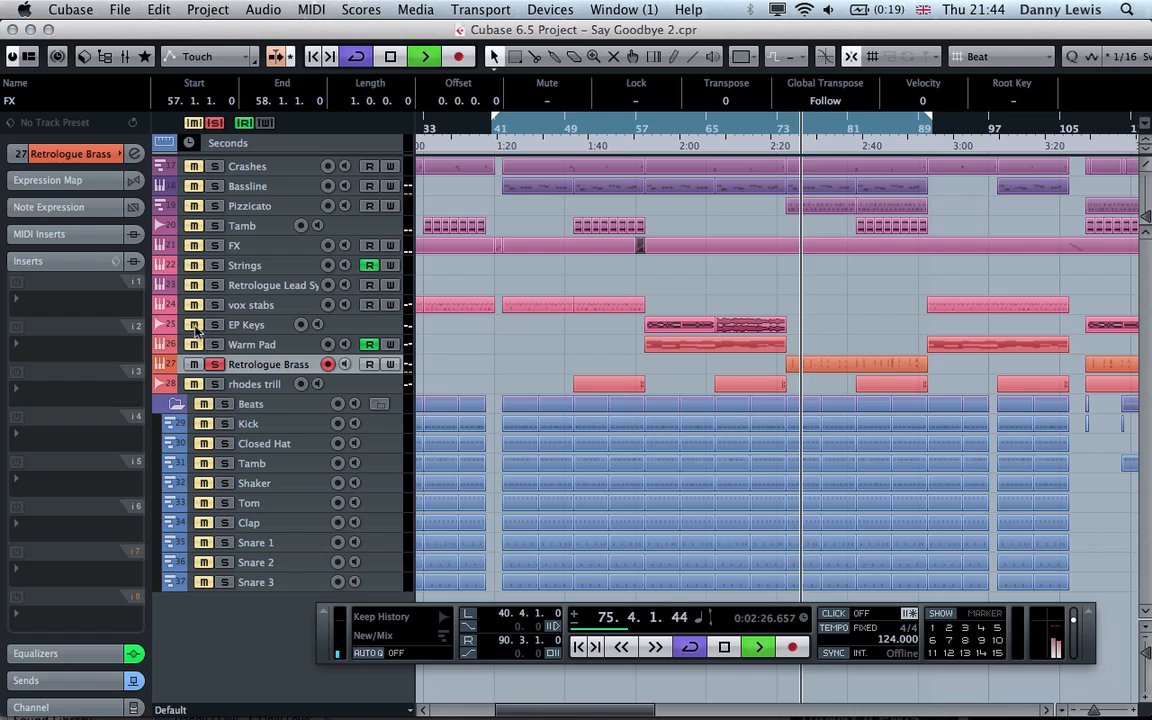
# - Examine the Retrologue Brass track's instrument settings, including the oscillator detune, then close the synth and stop playback
pyautogui.click(85, 152)
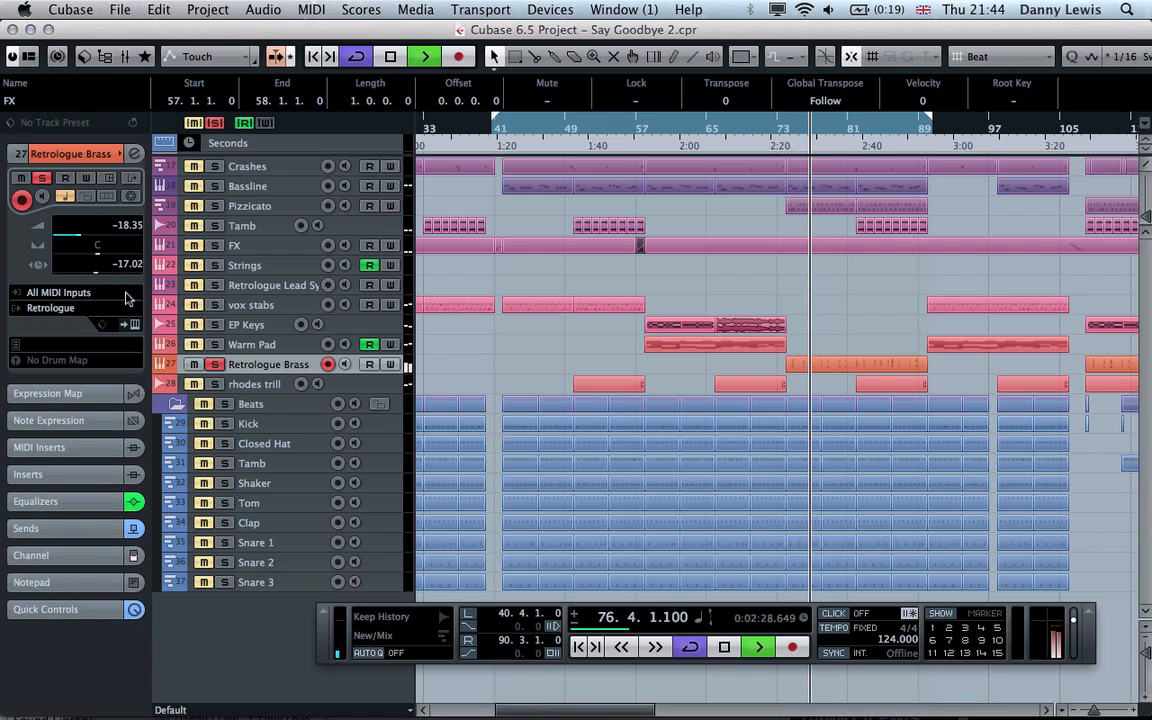
pyautogui.click(135, 326)
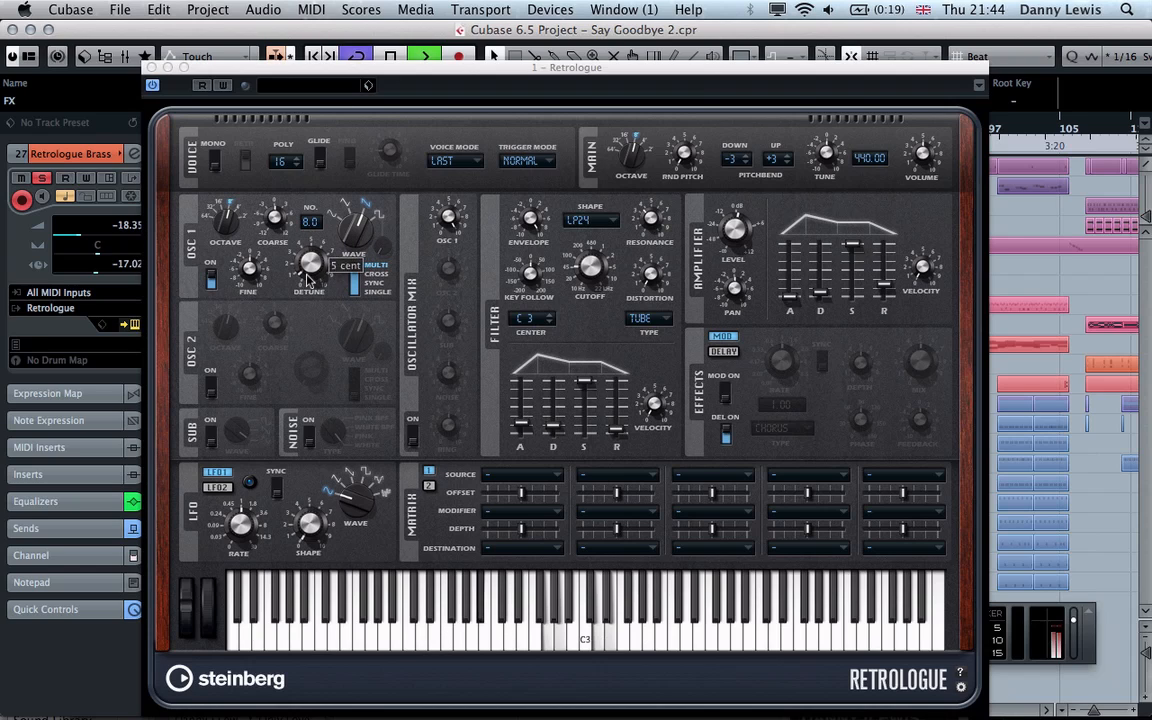
pyautogui.moveTo(304, 284)
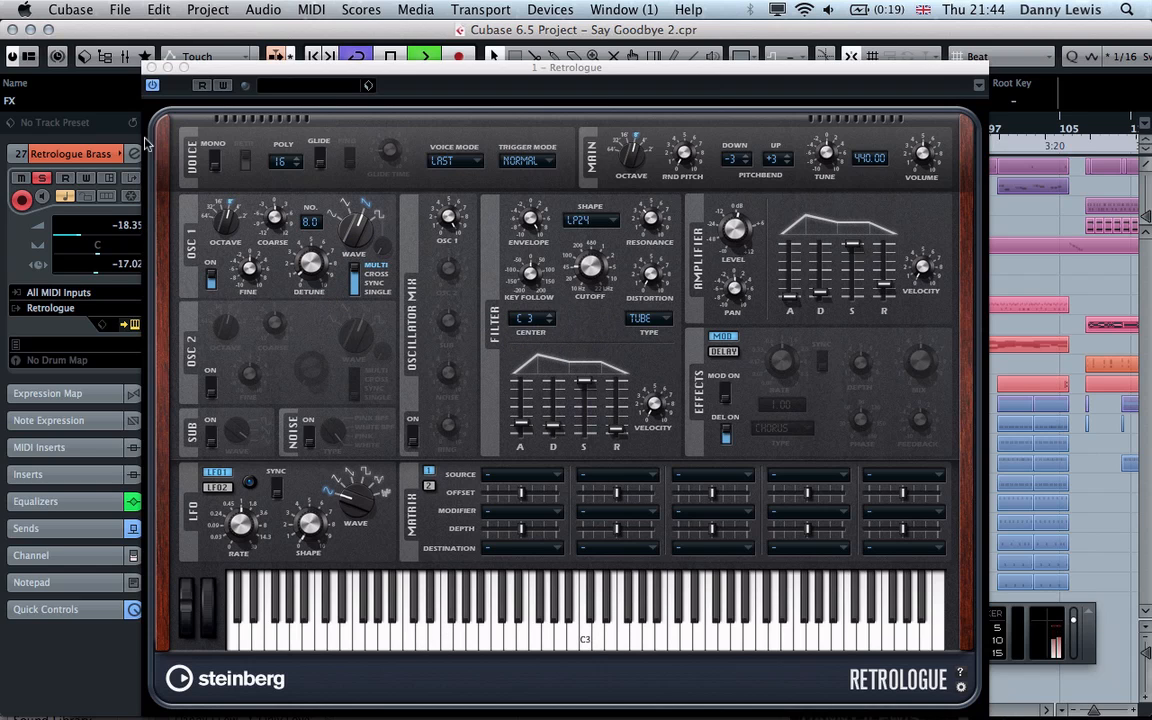
pyautogui.click(151, 67)
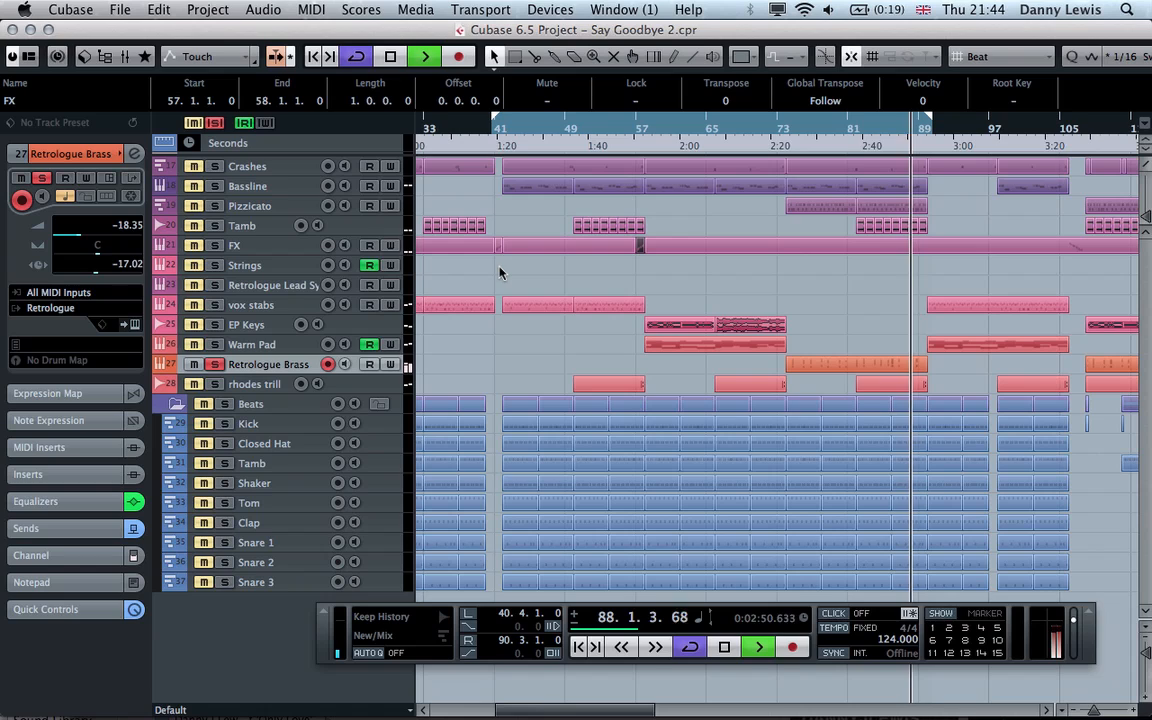
pyautogui.press('space')
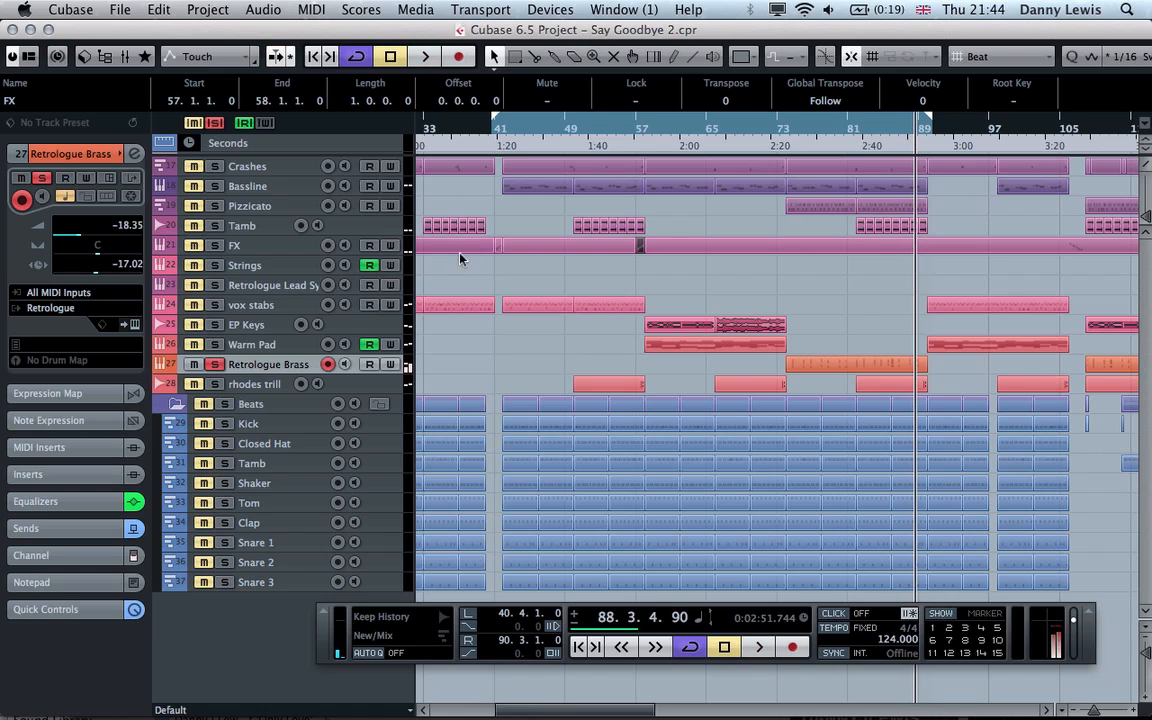
# - Select and solo the Pizzicato track alongside Retrologue Brass and play both from about bar 82
pyautogui.click(225, 206)
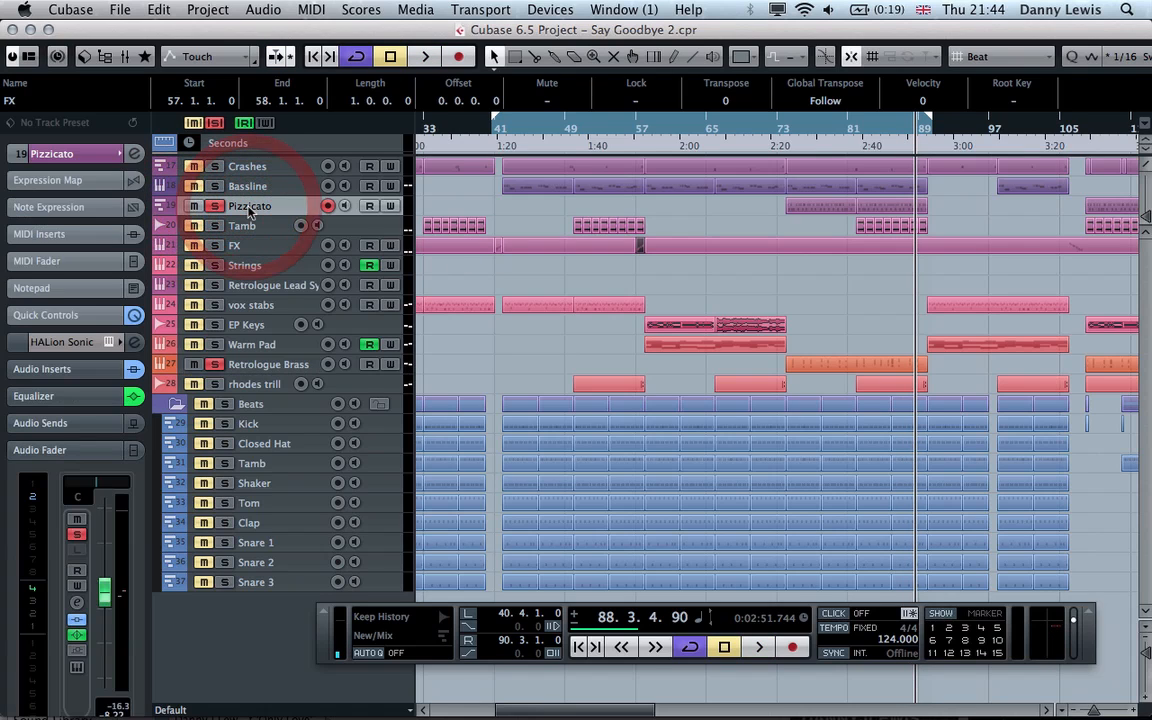
pyautogui.click(855, 147)
pyautogui.press('space')
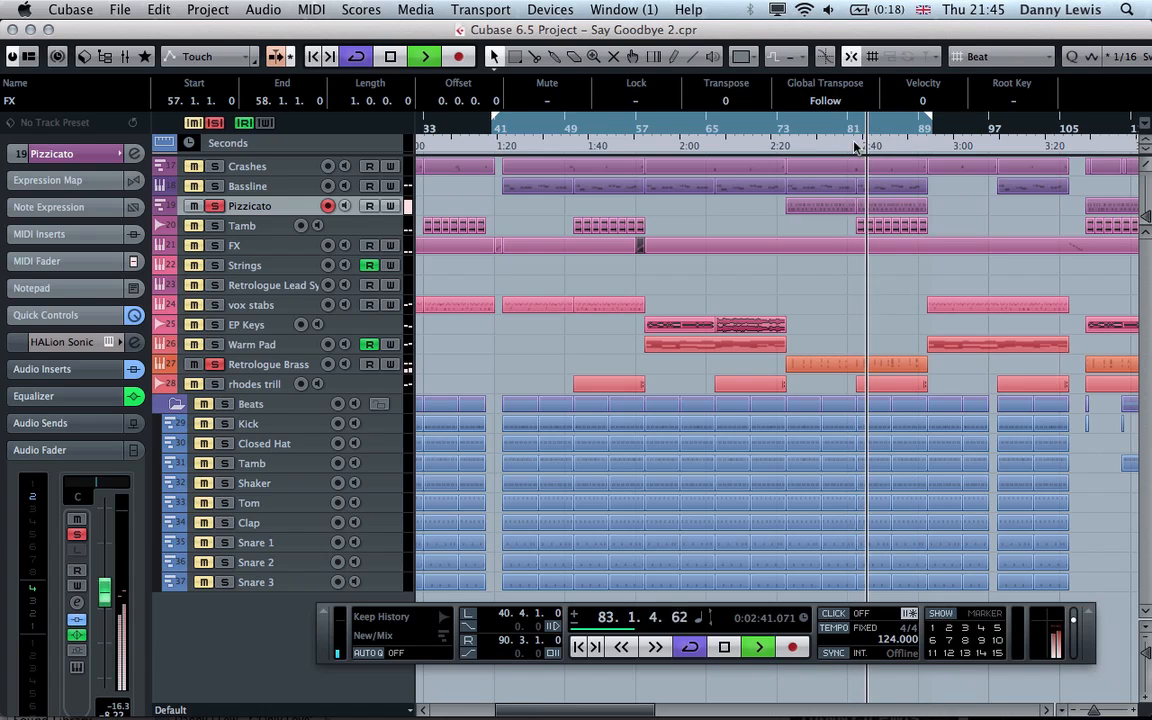
# - Examine the notes of the Brass Stab part in the Key Editor and return to the project
pyautogui.doubleClick(887, 372)
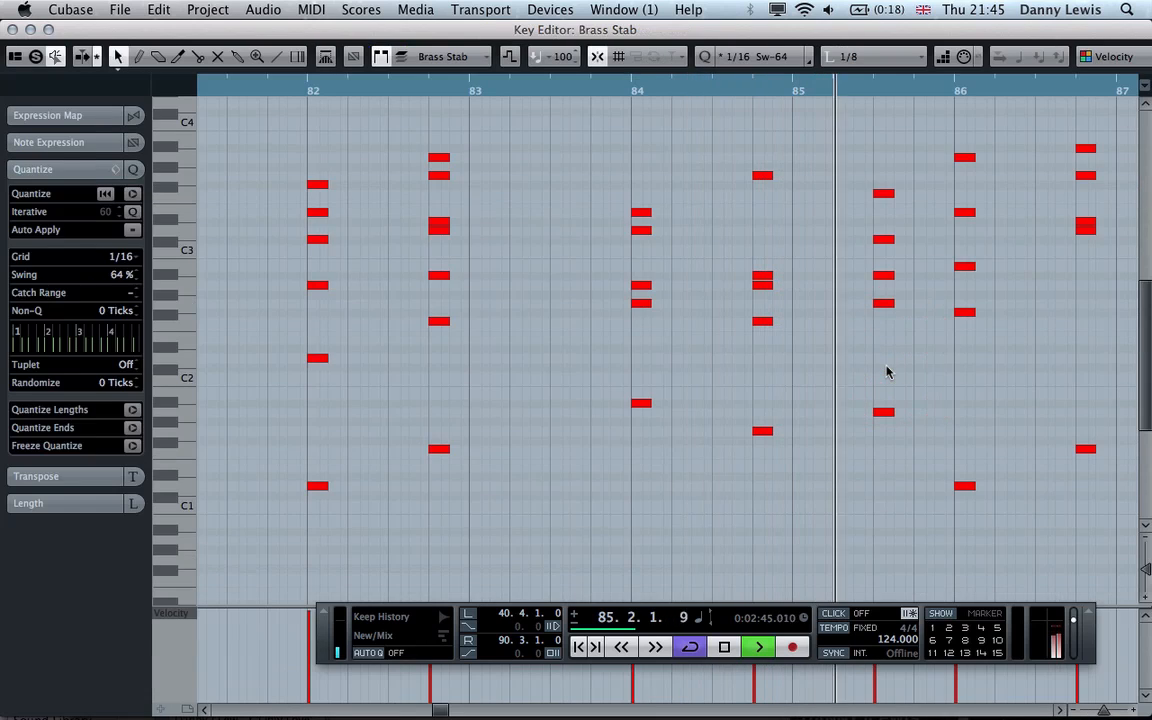
pyautogui.press('Return')
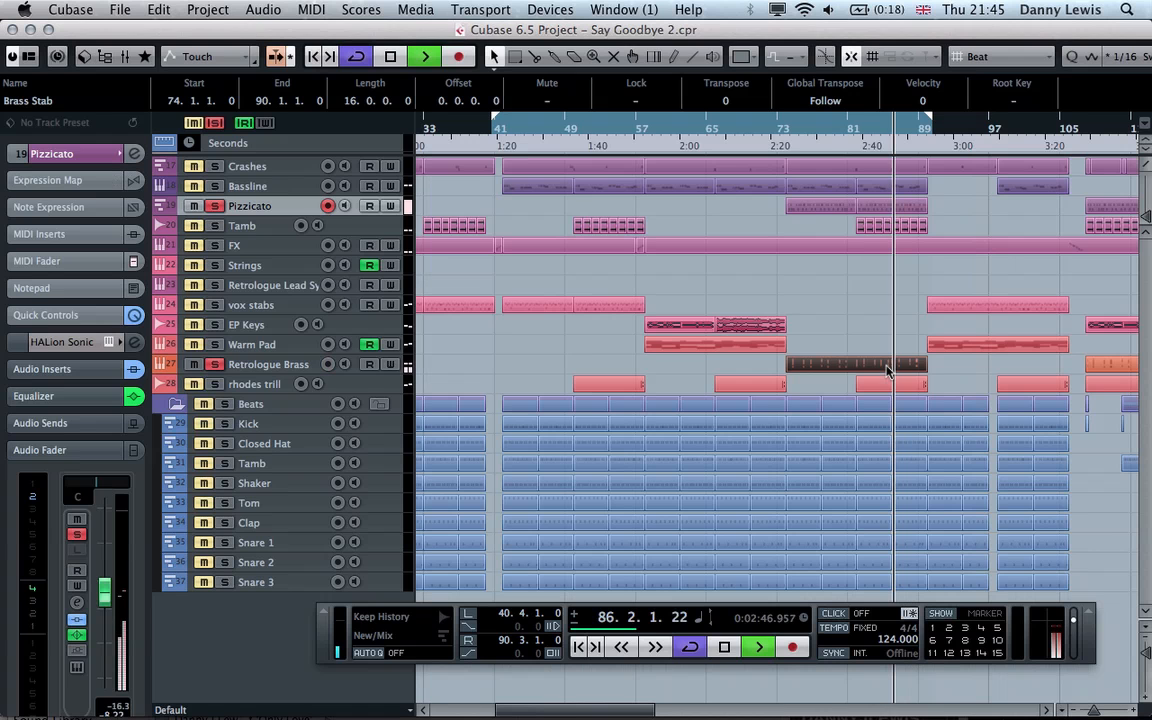
pyautogui.hscroll(1, 889, 372)
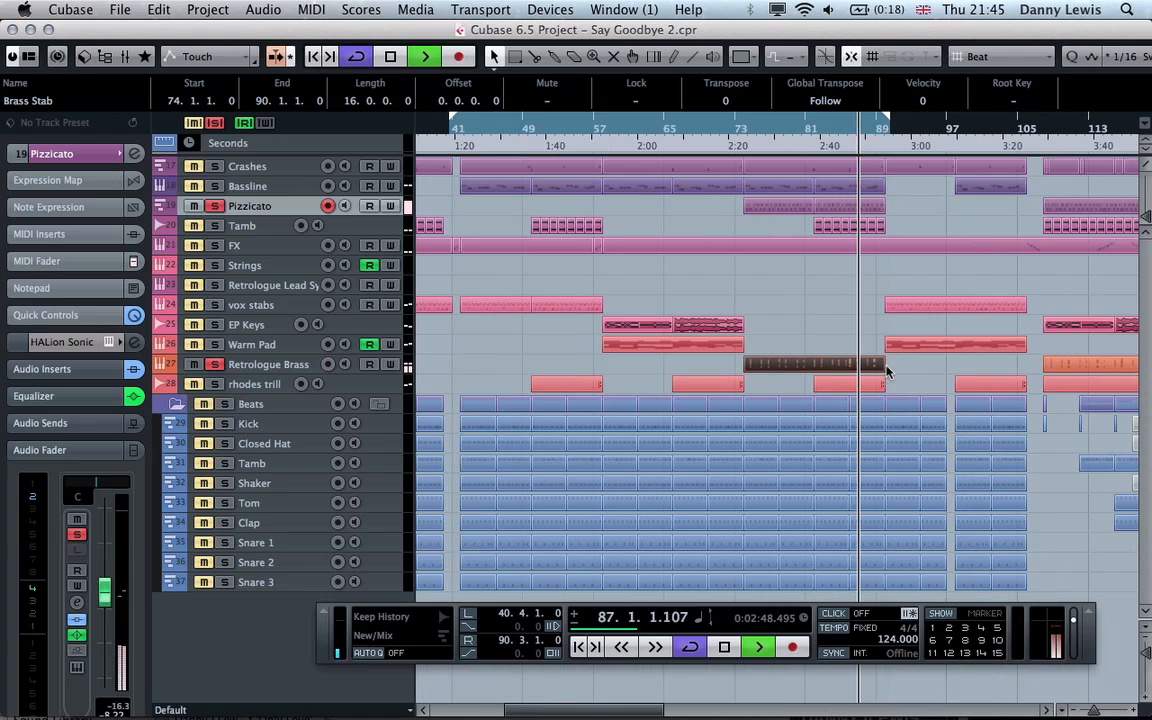
# - Unsolo the Retrologue Brass and Pizzicato tracks and turn off cycle playback
pyautogui.click(215, 365)
pyautogui.click(214, 205)
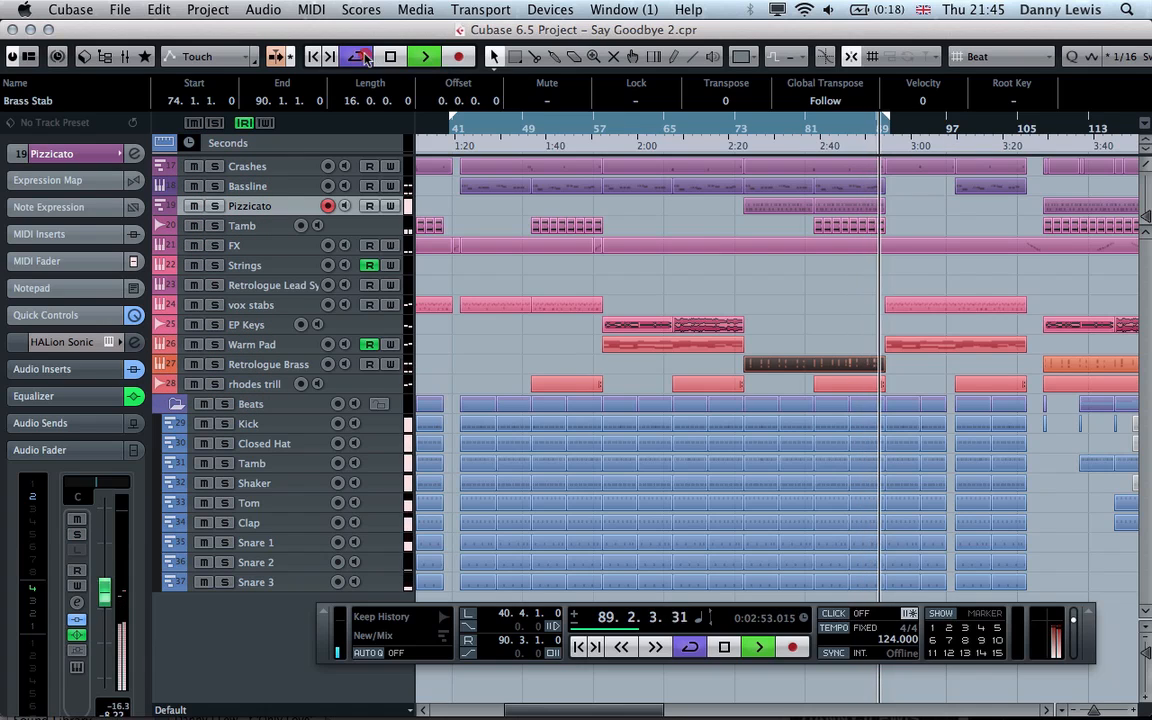
pyautogui.hscroll(10, 843, 236)
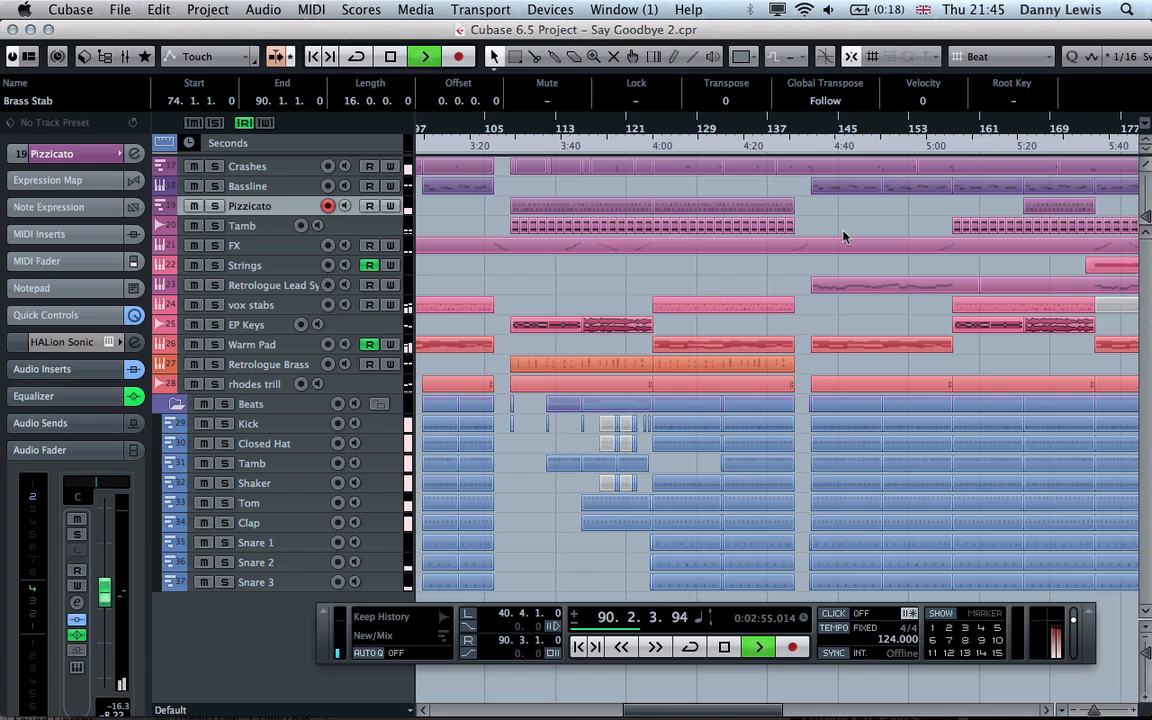
pyautogui.hscroll(-12, 843, 236)
pyautogui.hscroll(10, 843, 236)
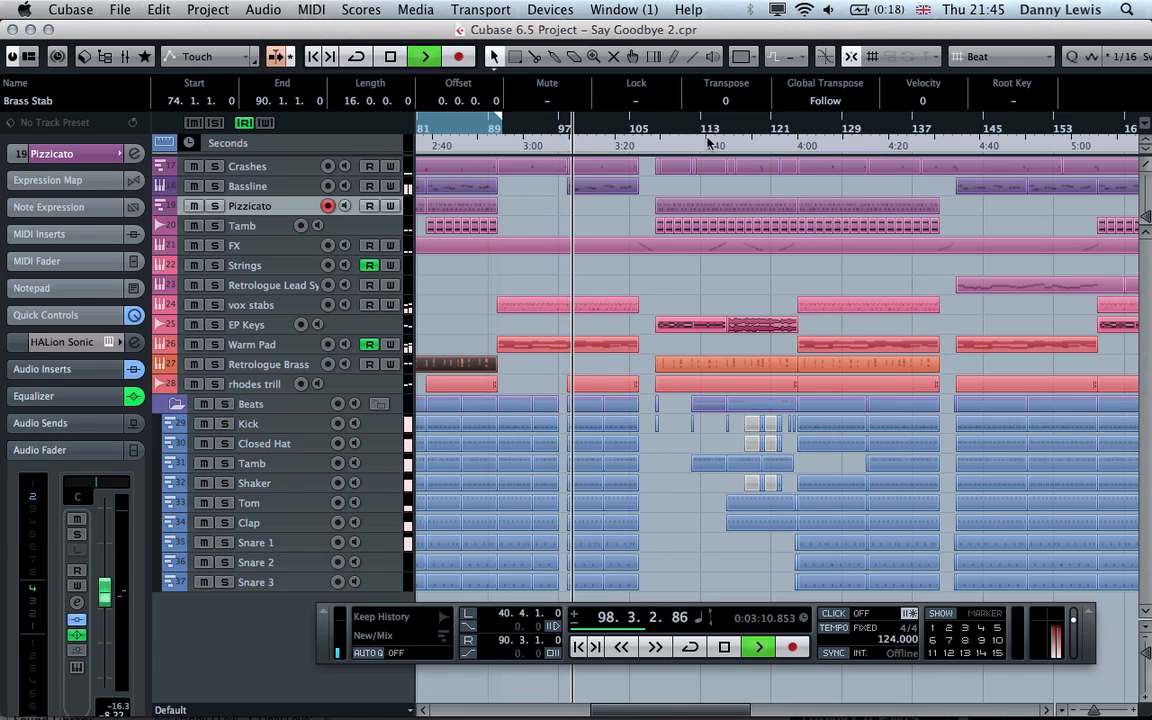
# - Play the full mix from about bar 104 and examine the breakdown and following sections across the whole arrangement
pyautogui.click(625, 146)
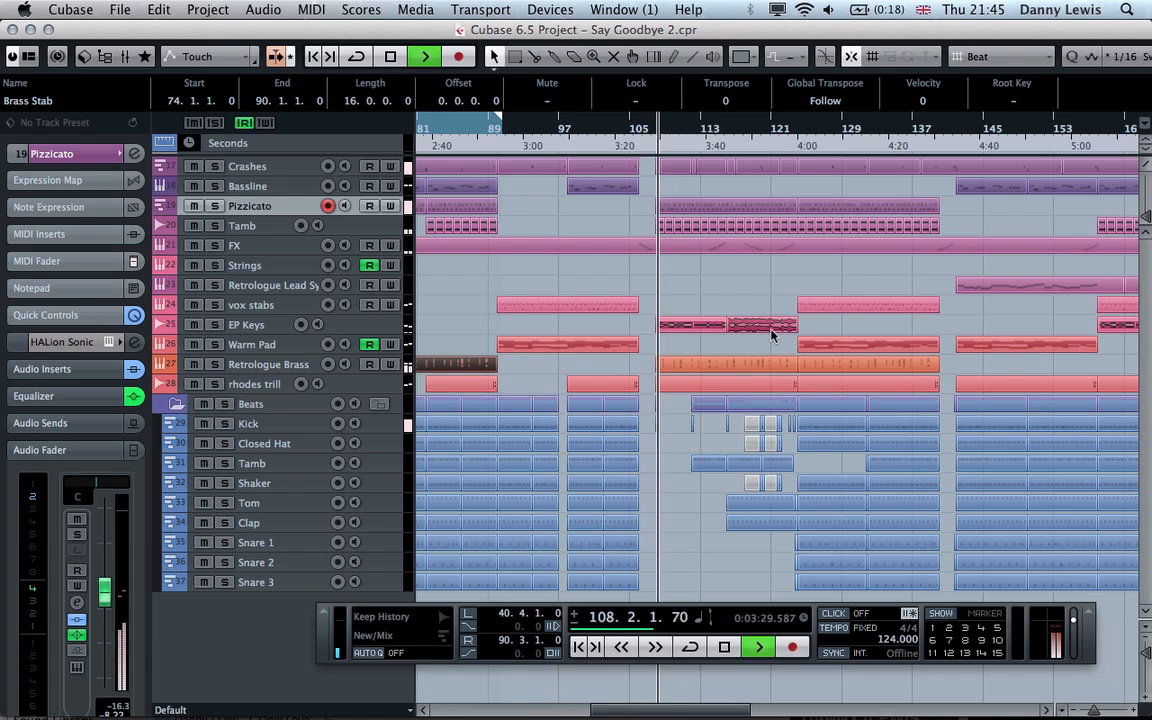
pyautogui.hscroll(2, 785, 339)
pyautogui.hscroll(4, 785, 339)
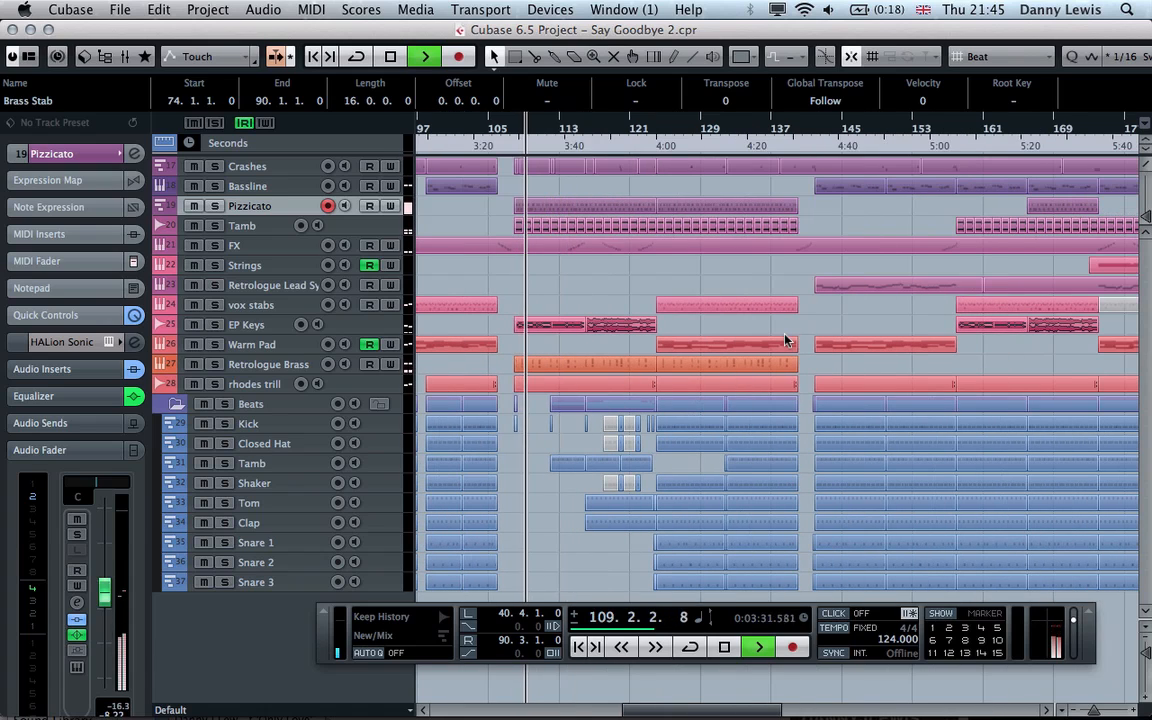
pyautogui.hscroll(2, 785, 339)
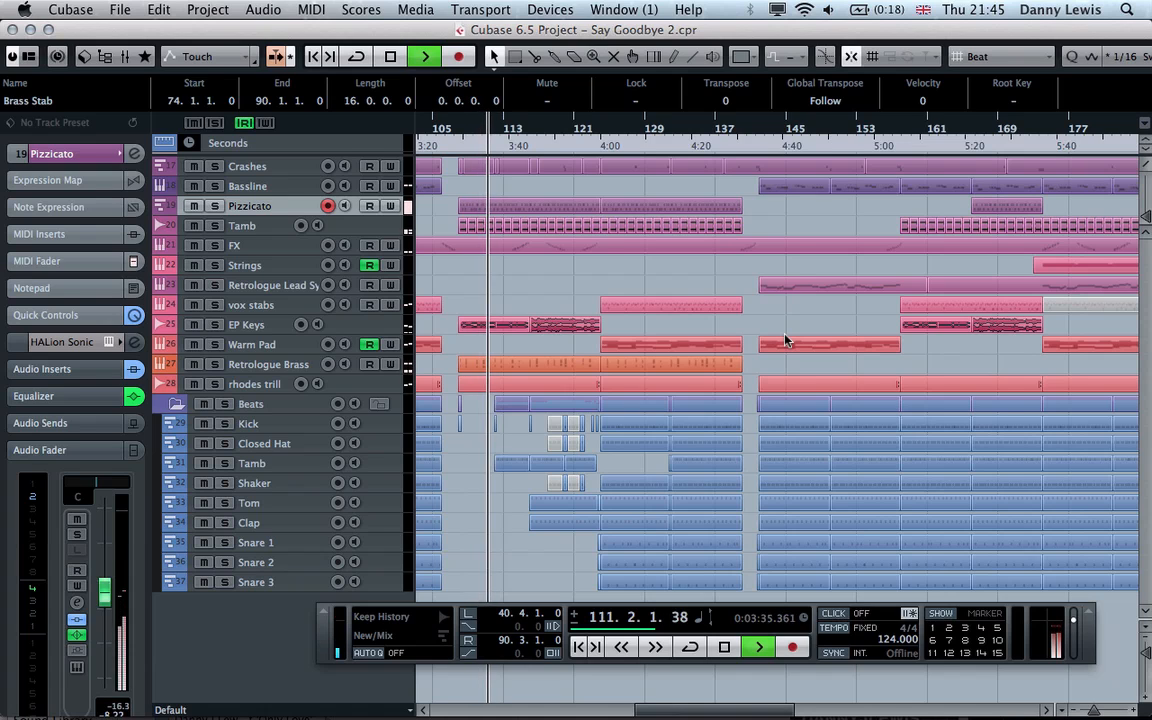
pyautogui.hscroll(-10, 785, 340)
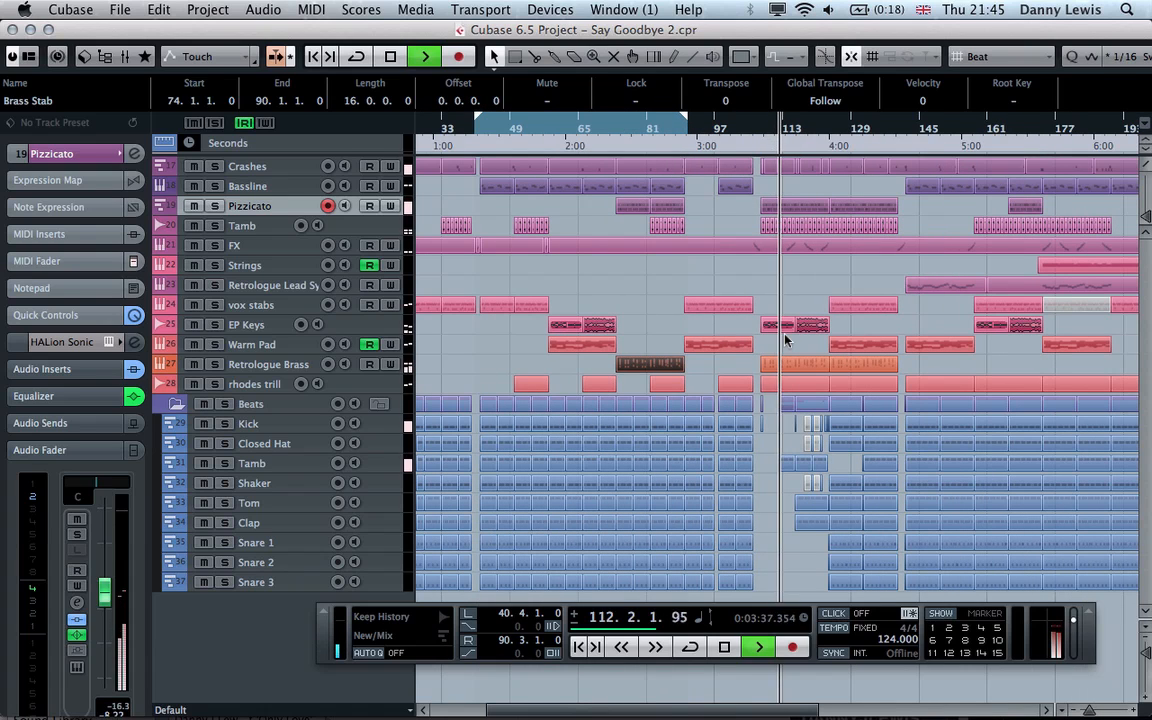
pyautogui.hscroll(6, 843, 343)
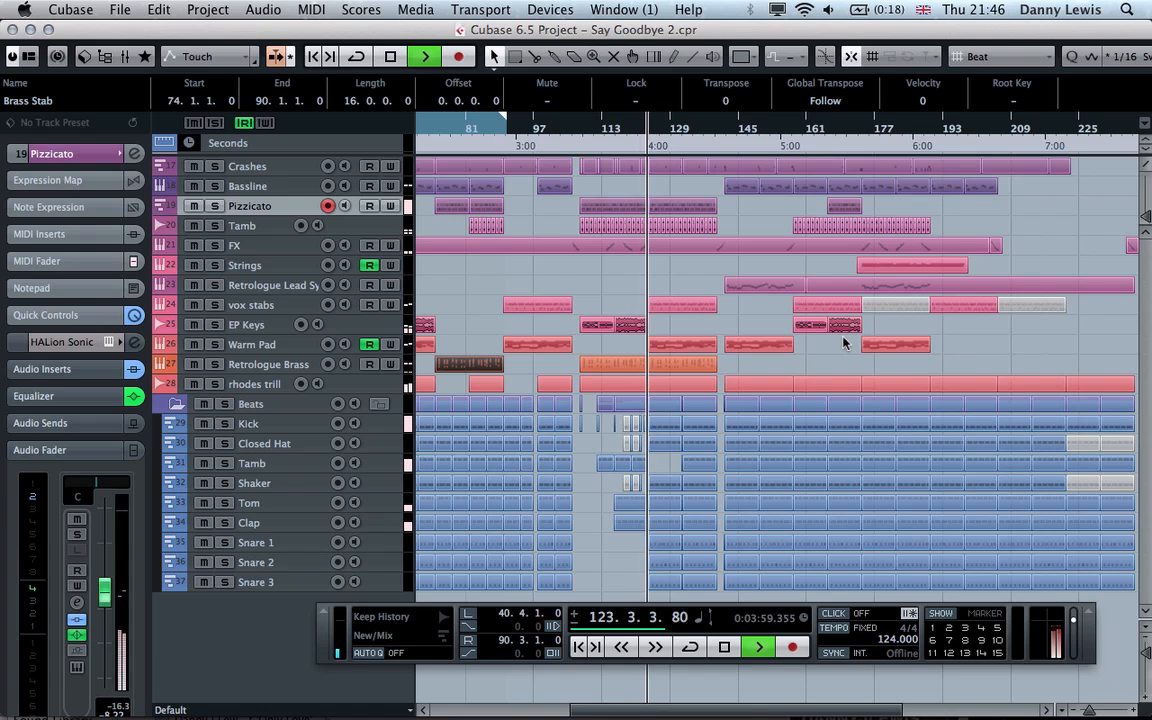
pyautogui.press('g')
pyautogui.press('g')
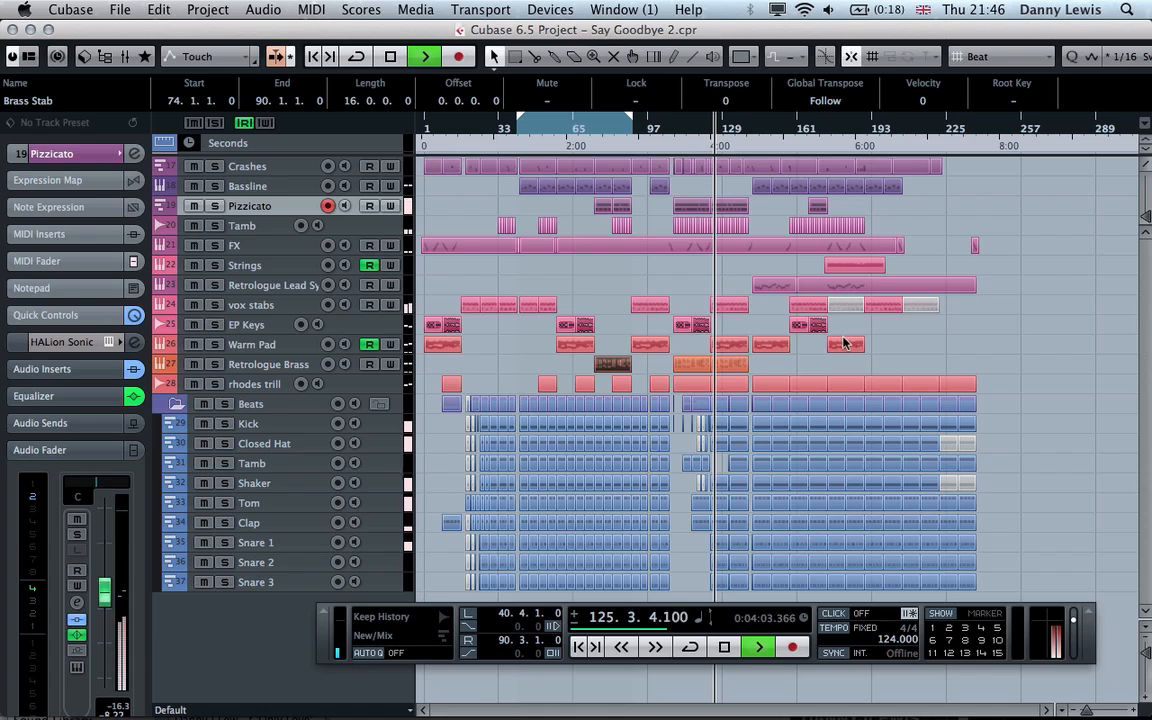
# - Select the Retrologue Lead Synth track and examine its Retrologue voice, oscillator and LFO settings, then close the synth
pyautogui.doubleClick(272, 285)
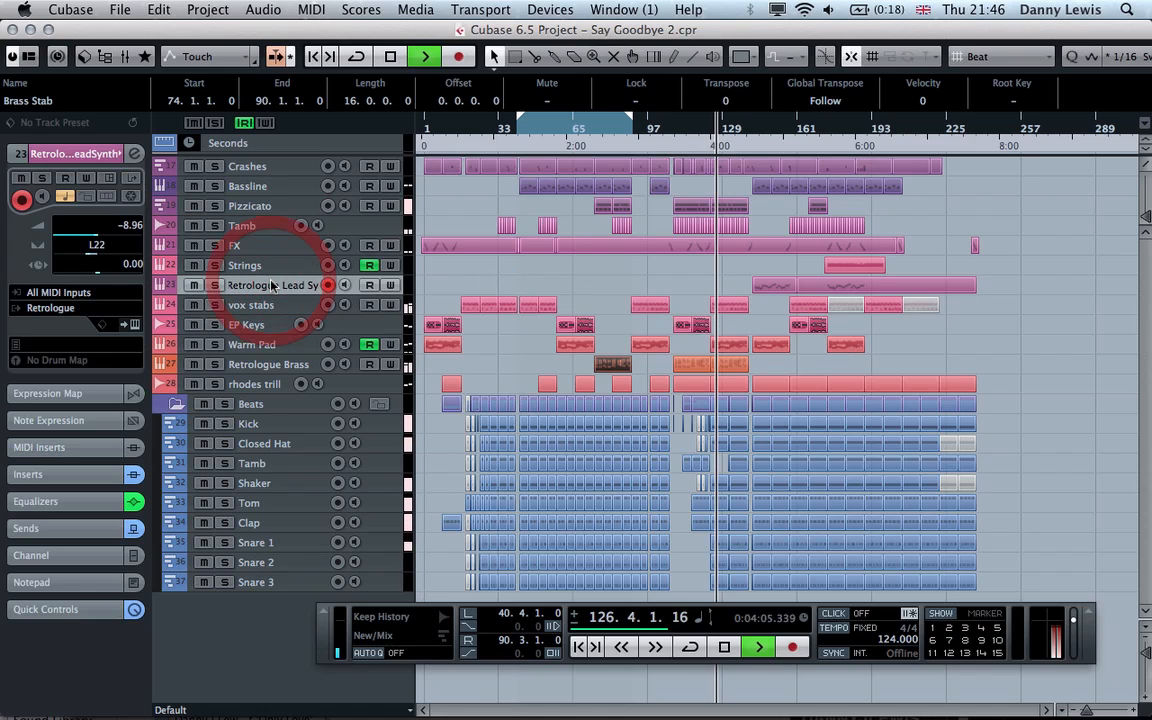
pyautogui.click(136, 325)
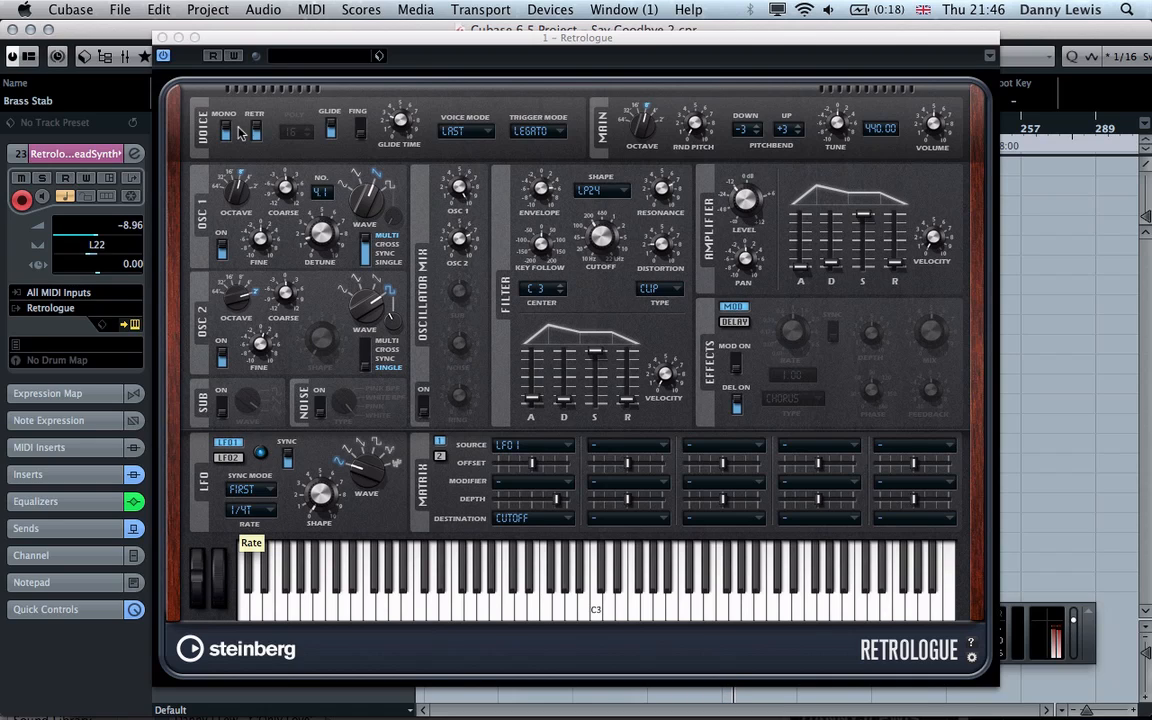
pyautogui.click(162, 38)
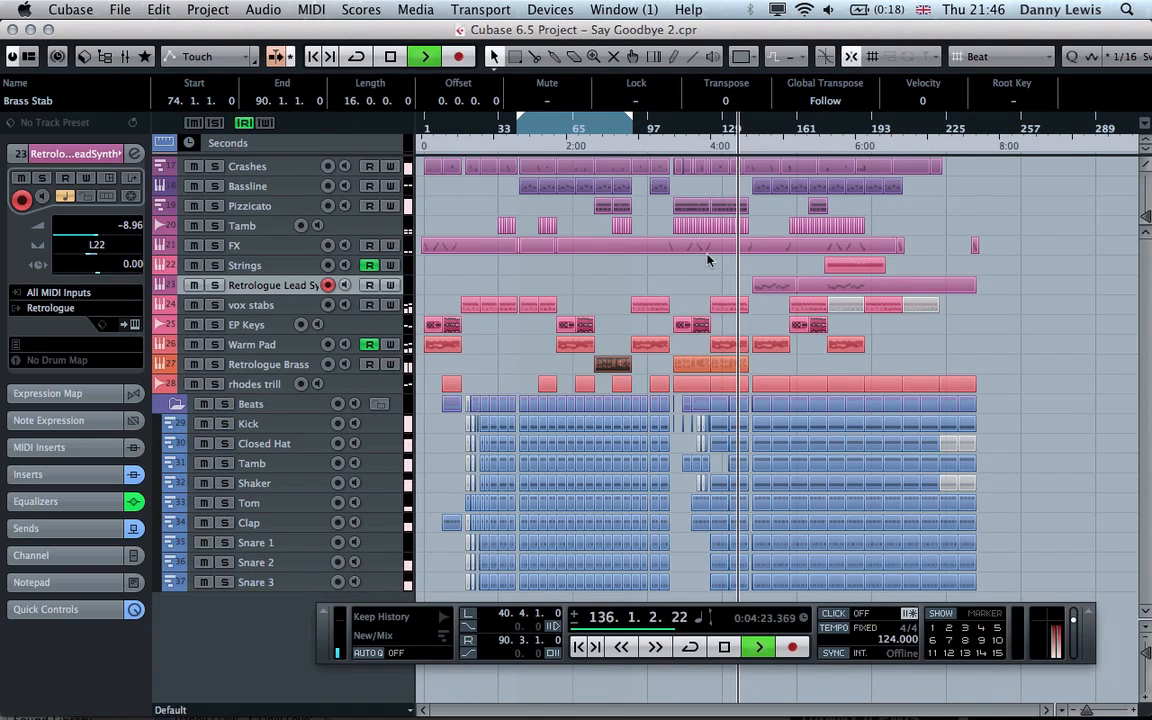
# - Listen to the lead synth's entry near bar 142 up close, then replay the transition from bar 139
pyautogui.press('h')
pyautogui.press('h')
pyautogui.press('h')
pyautogui.press('h')
pyautogui.press('h')
pyautogui.press('h')
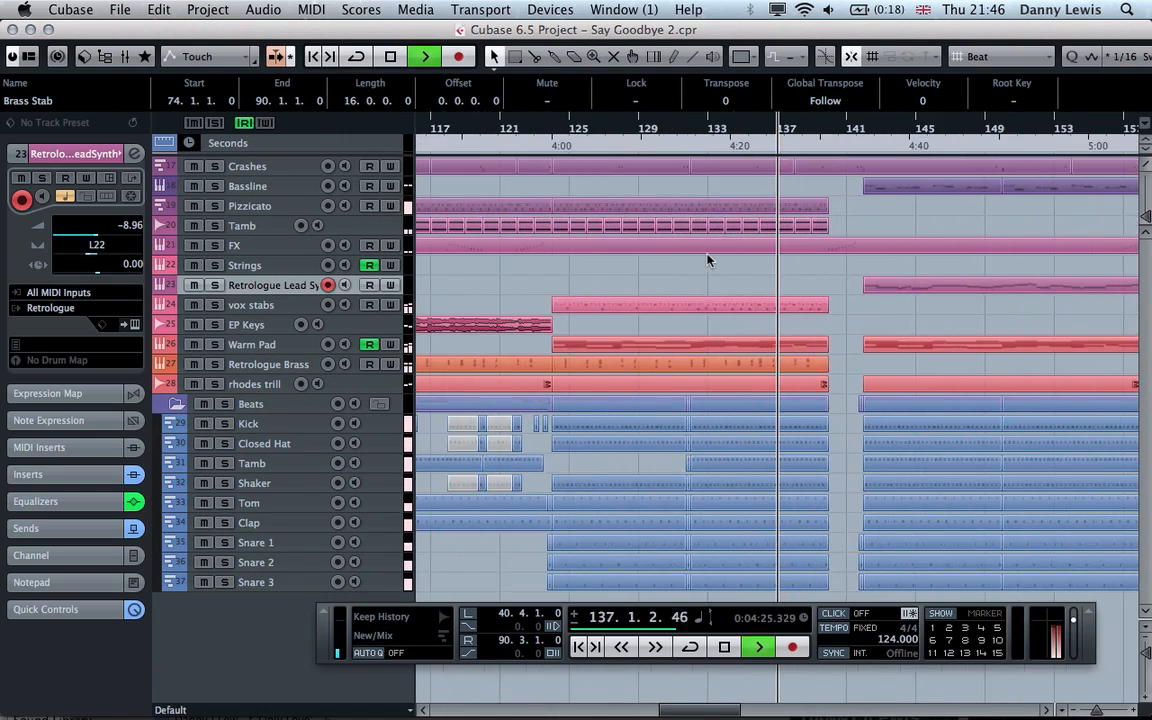
pyautogui.press('h')
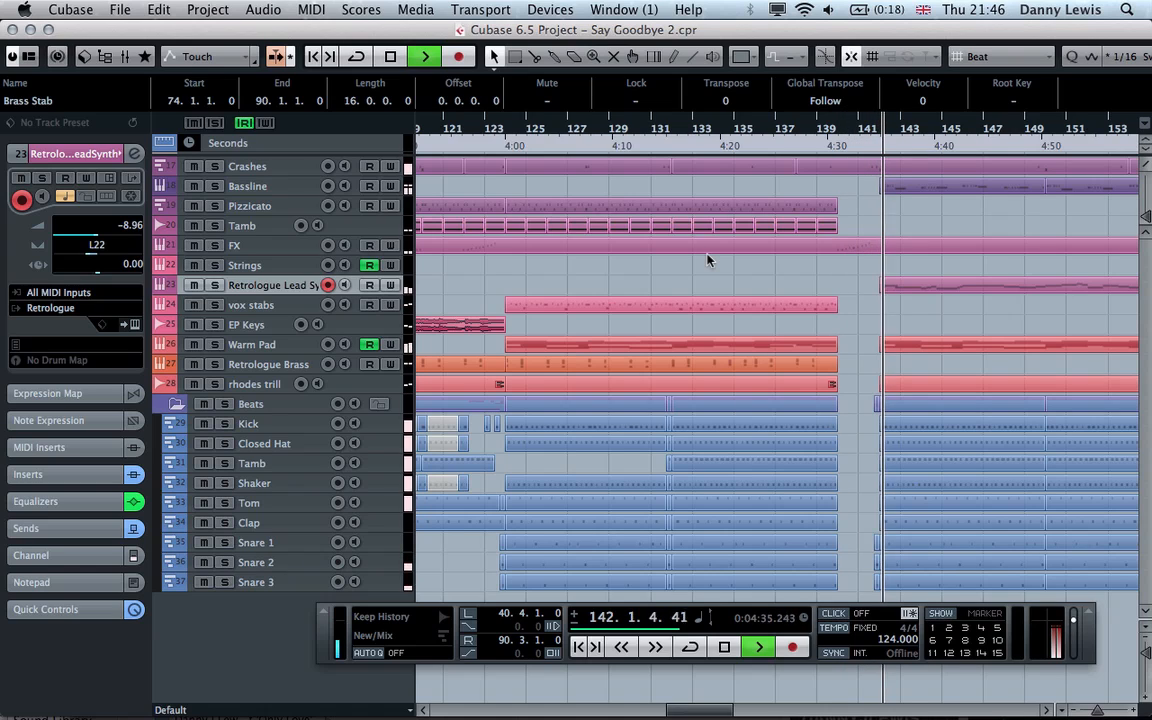
pyautogui.press('space')
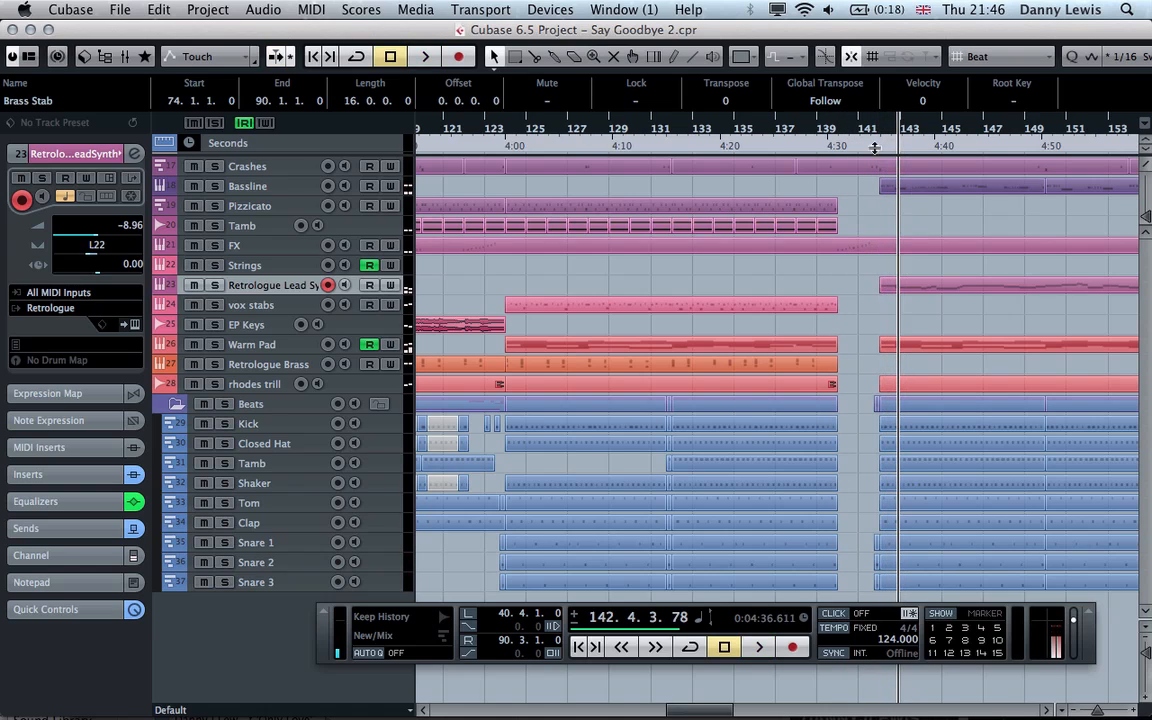
pyautogui.click(830, 148)
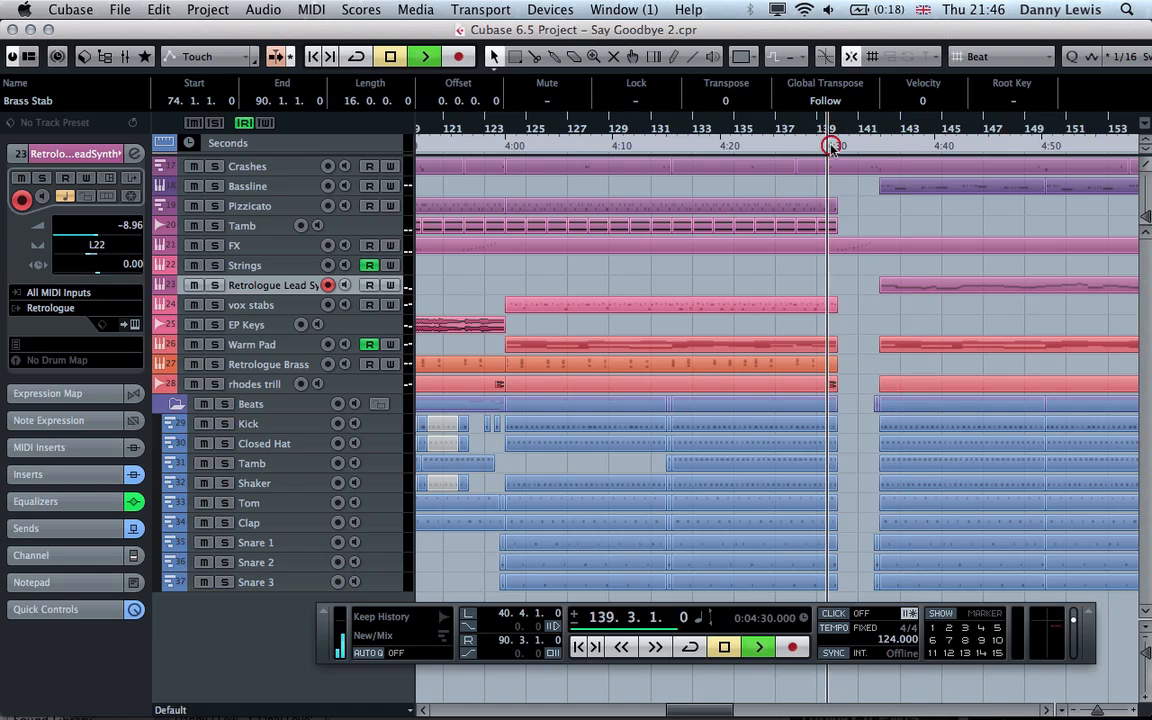
pyautogui.press('space')
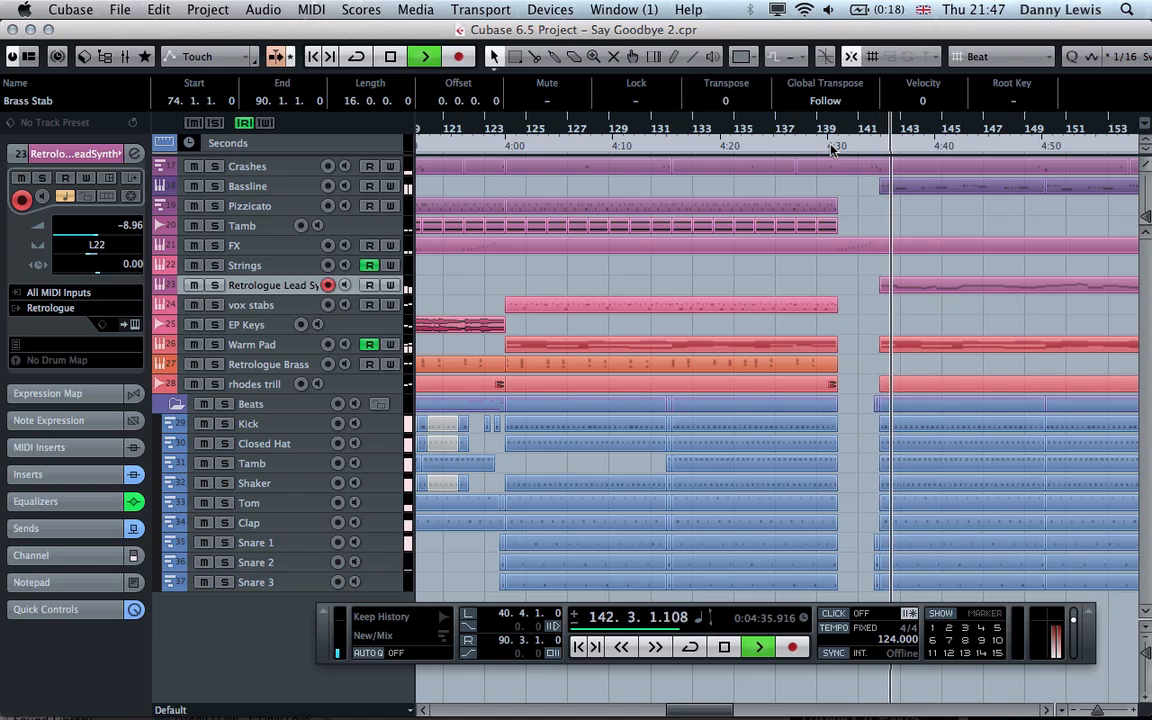
# - Solo the Retrologue Lead Synth and Warm Pad tracks together during playback around bar 145
pyautogui.press('g')
pyautogui.press('g')
pyautogui.press('g')
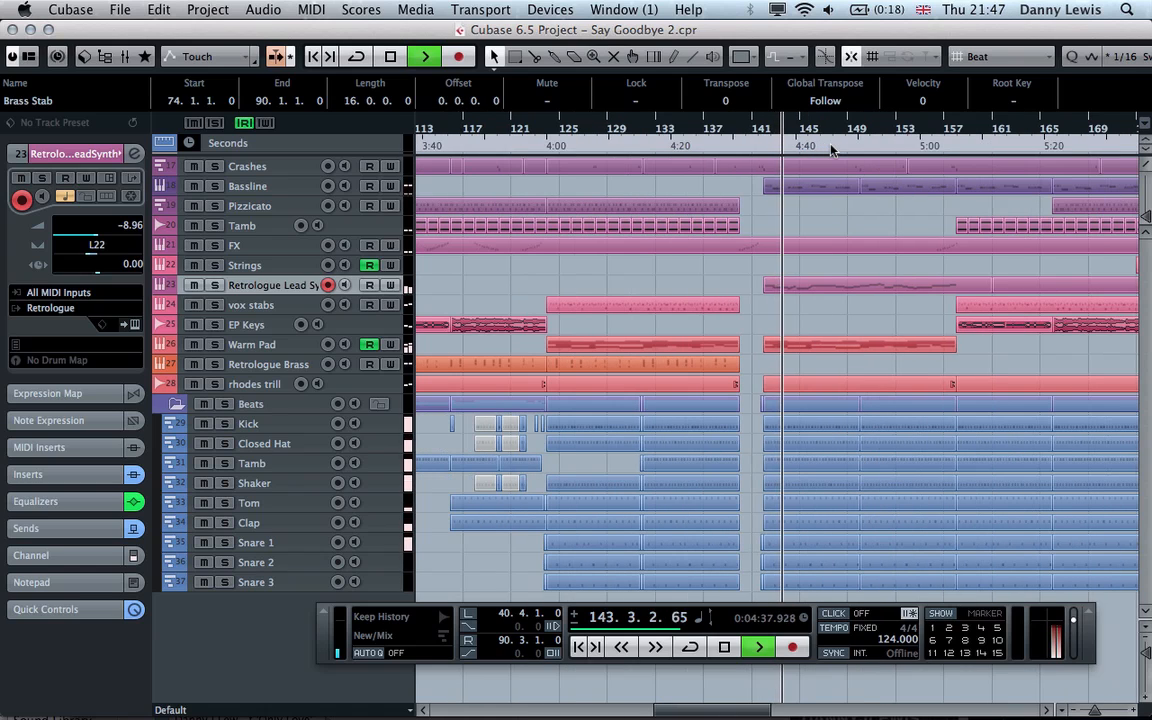
pyautogui.click(215, 285)
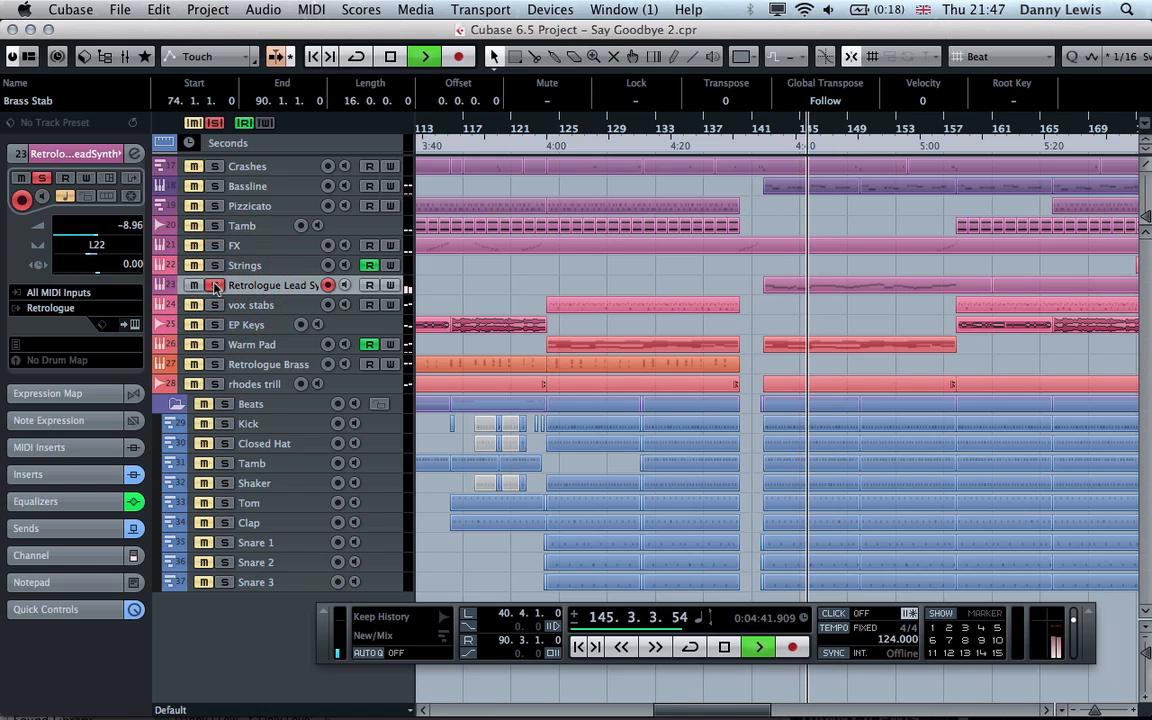
pyautogui.click(194, 344)
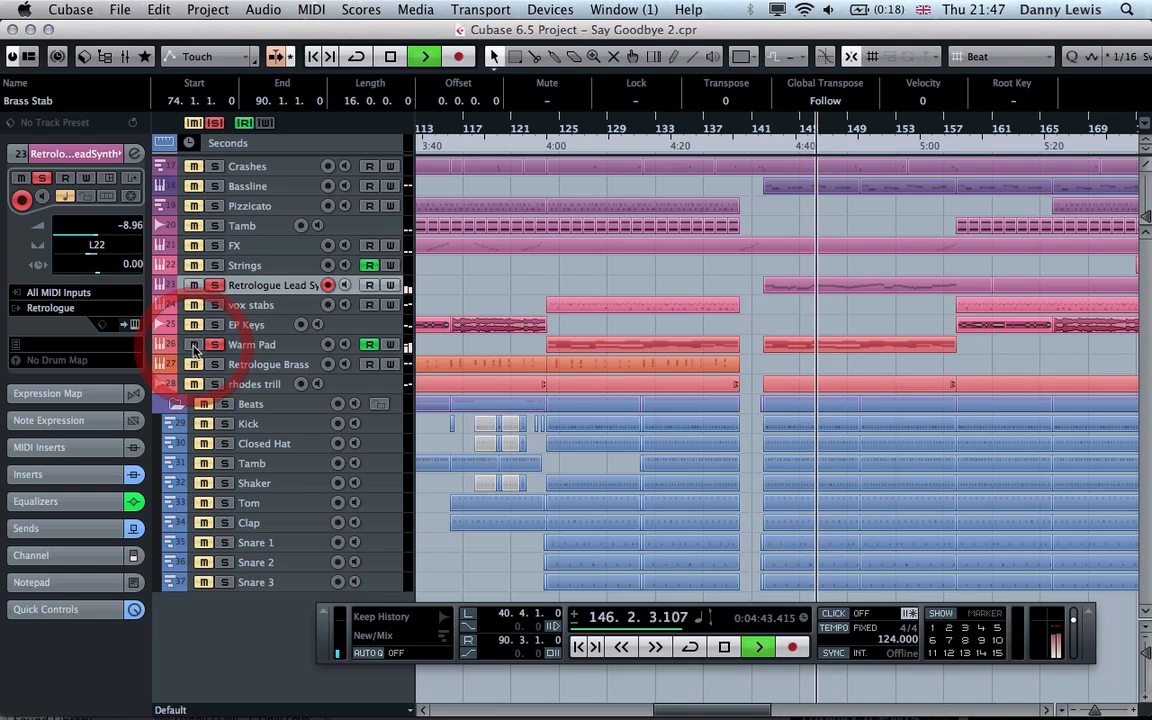
# - Open the Warm Pad part starting at bar 142 in the Key Editor, examine its chord notes across the whole part, and close the editor
pyautogui.doubleClick(862, 344)
pyautogui.press('g')
pyautogui.press('g')
pyautogui.press('g')
pyautogui.press('g')
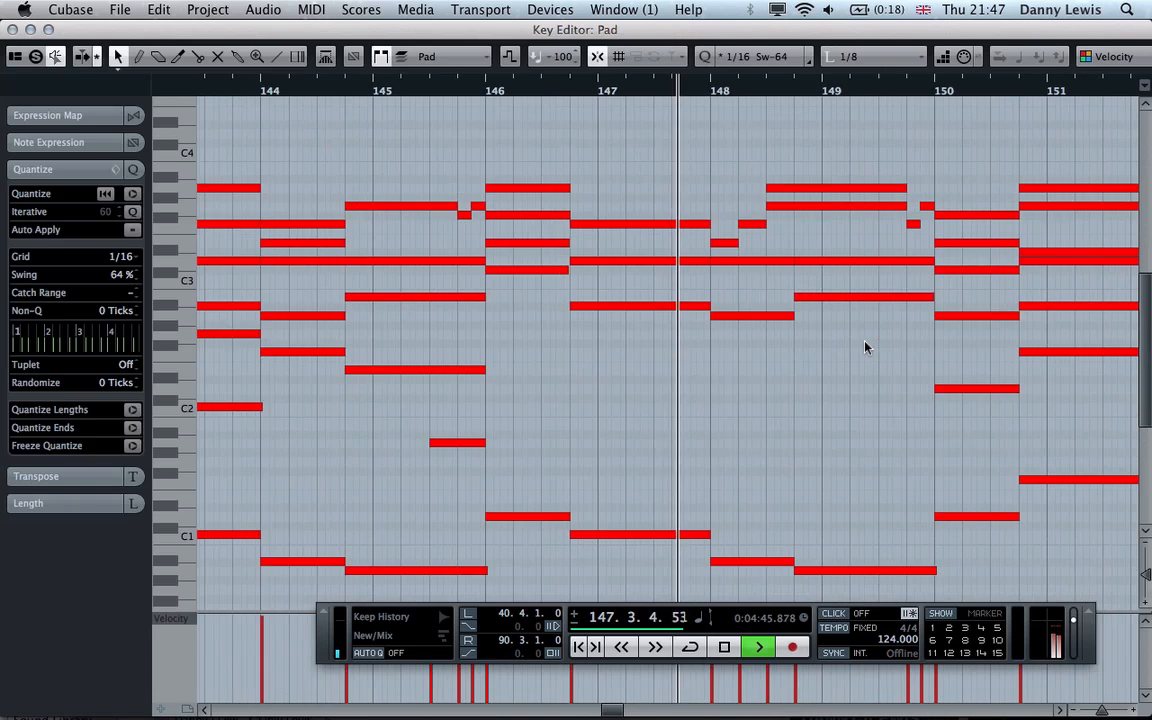
pyautogui.press('g')
pyautogui.press('g')
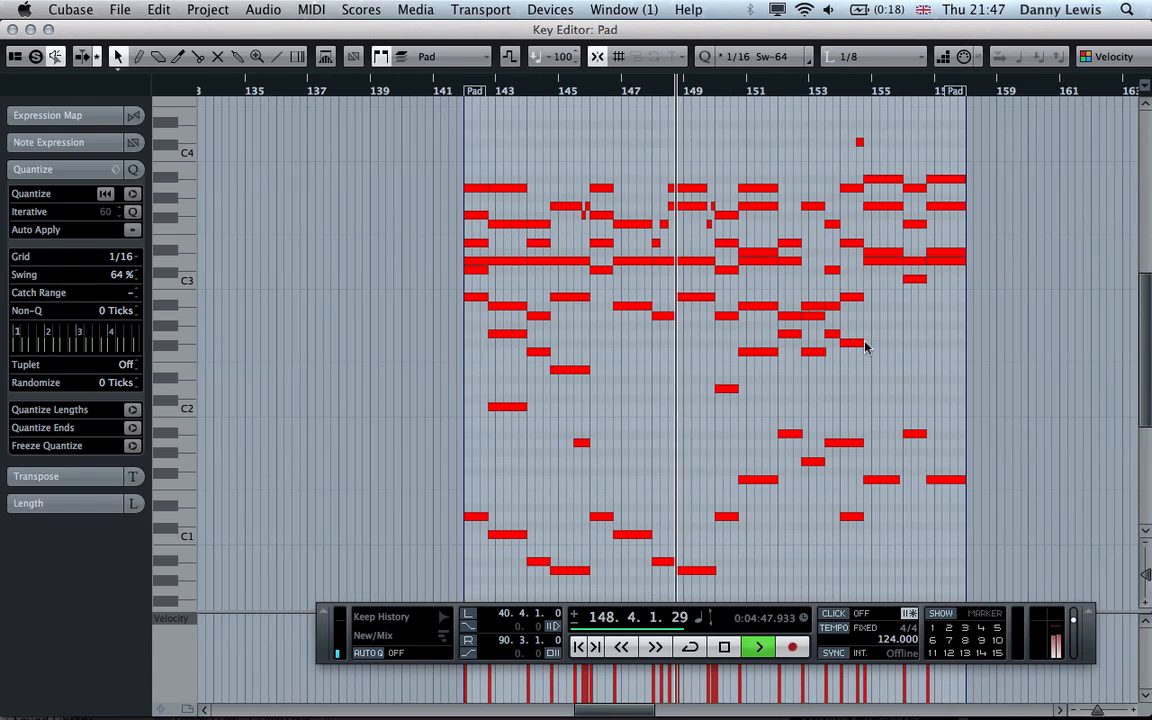
pyautogui.press('Return')
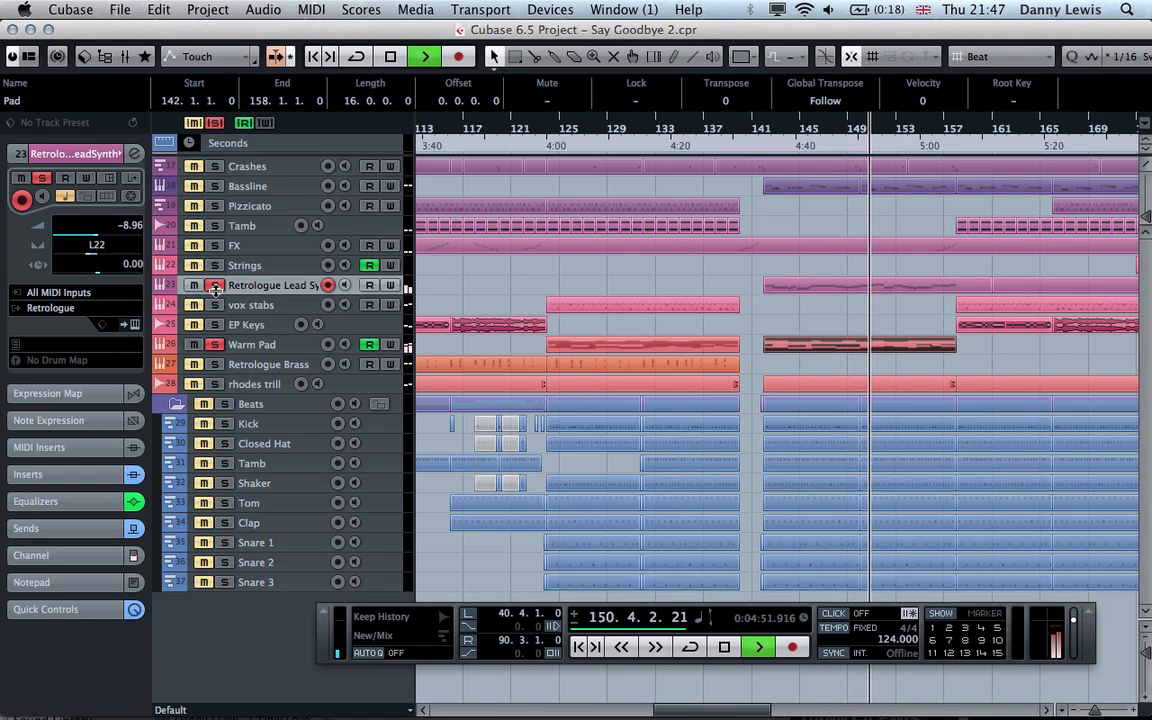
# - Open the lead synth's Retrologue instrument during playback to examine its filter and modulation settings, then close it
pyautogui.click(134, 326)
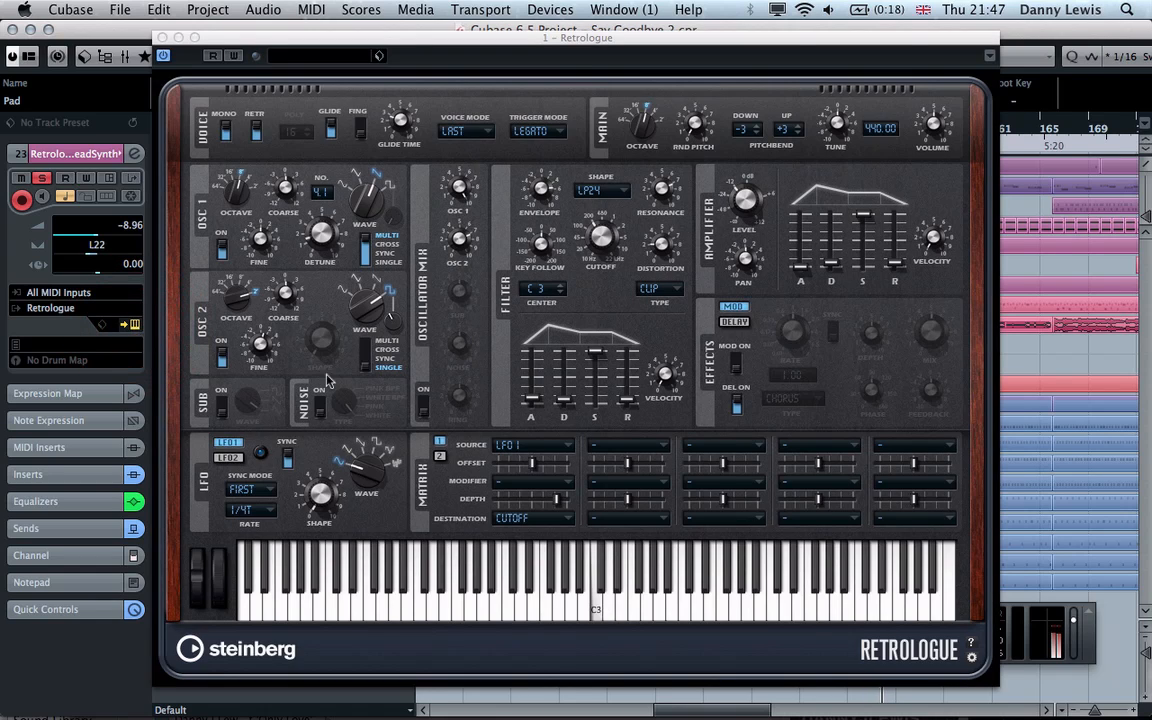
pyautogui.click(162, 38)
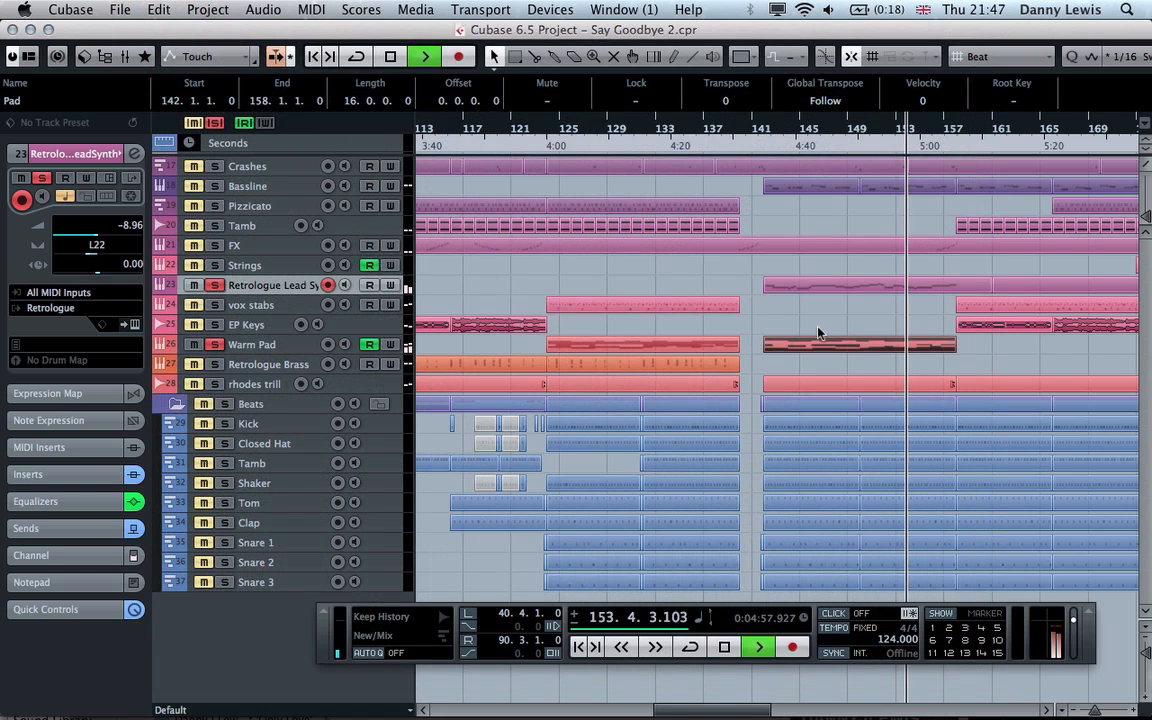
pyautogui.press('g')
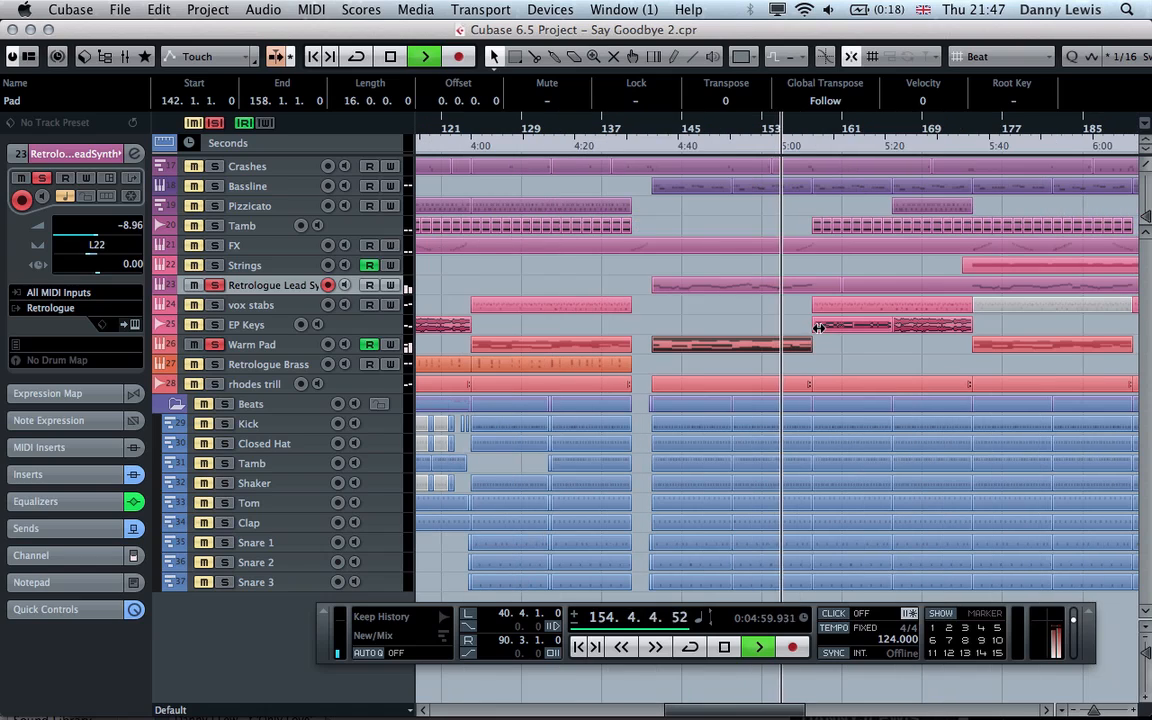
# - Deactivate all solos and survey the arrangement from bar 158 to the end of the track during playback
pyautogui.click(216, 123)
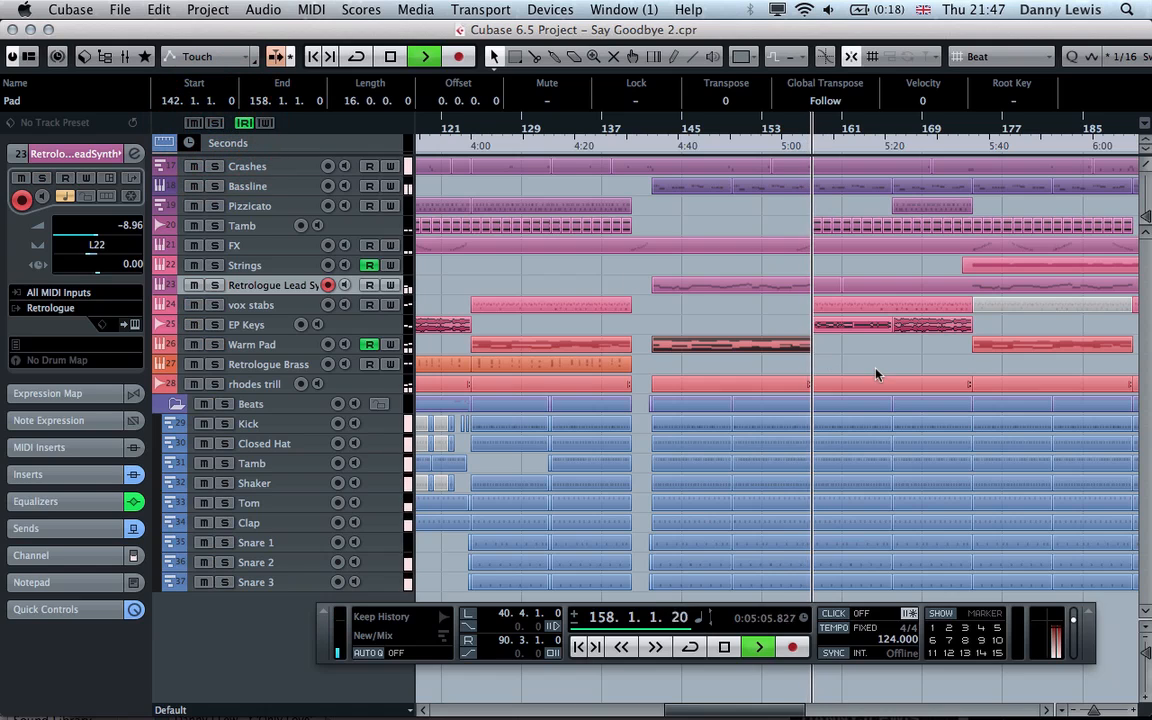
pyautogui.hscroll(10, 900, 360)
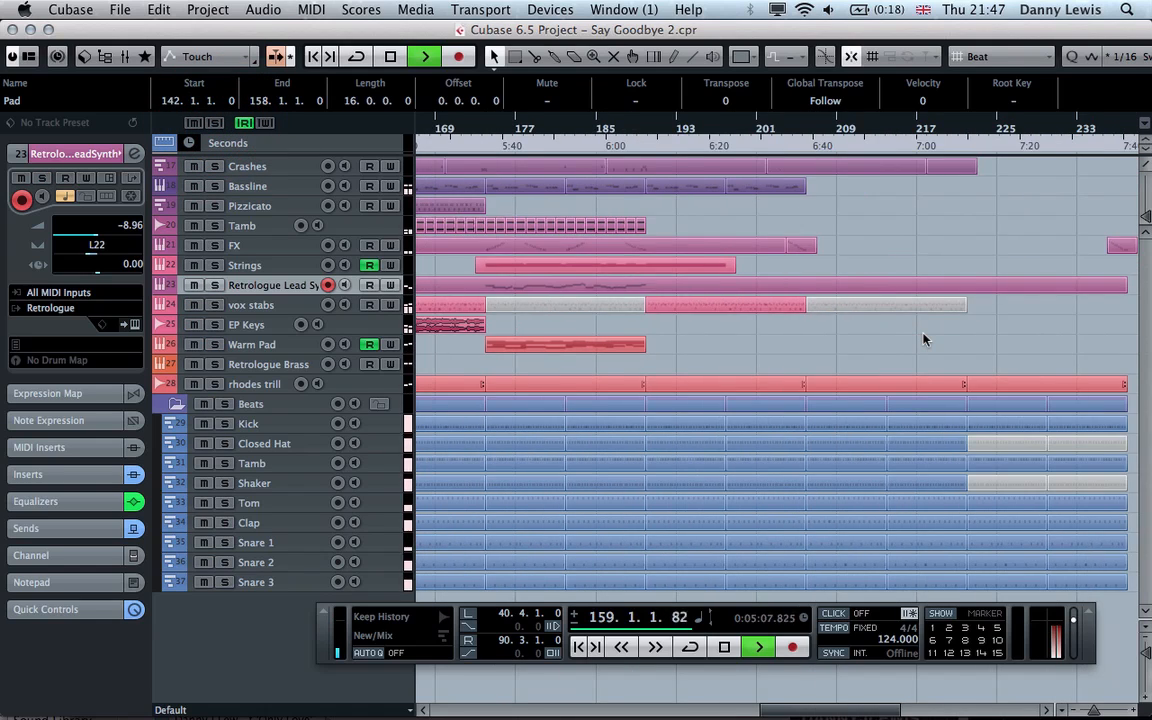
pyautogui.hscroll(-4, 924, 340)
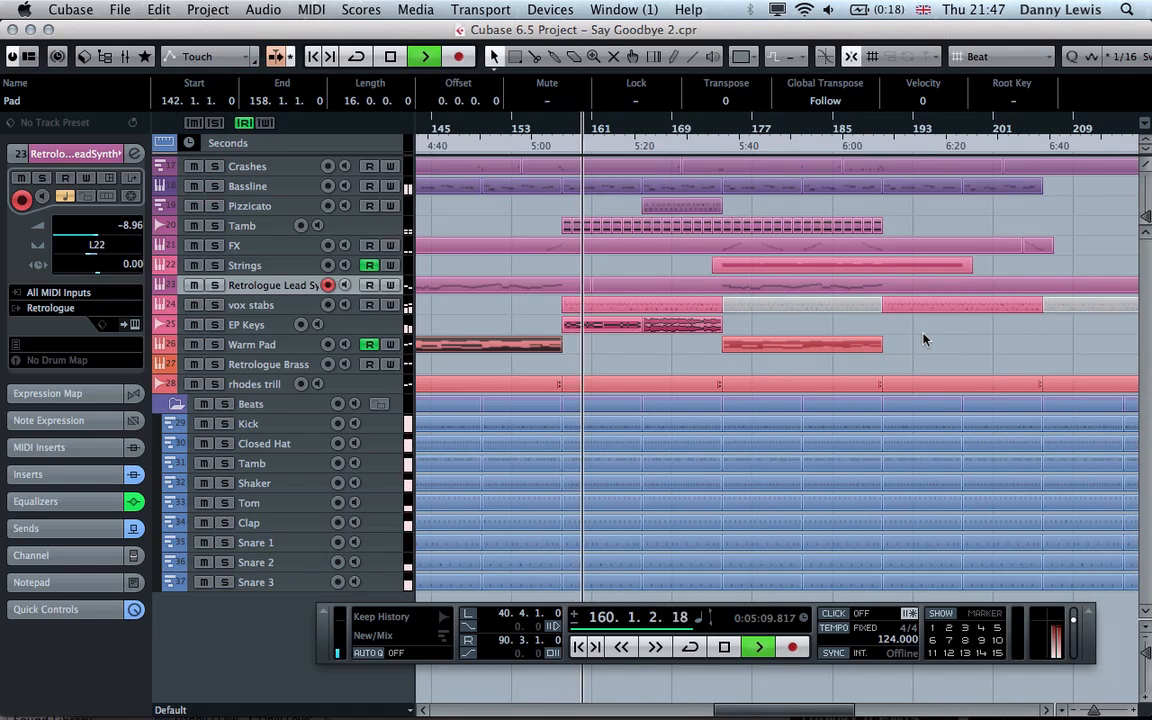
# - Select the EP Keys track and examine its channel settings, including the Phaser and GEQ-10 inserts, then close its windows
pyautogui.click(257, 324)
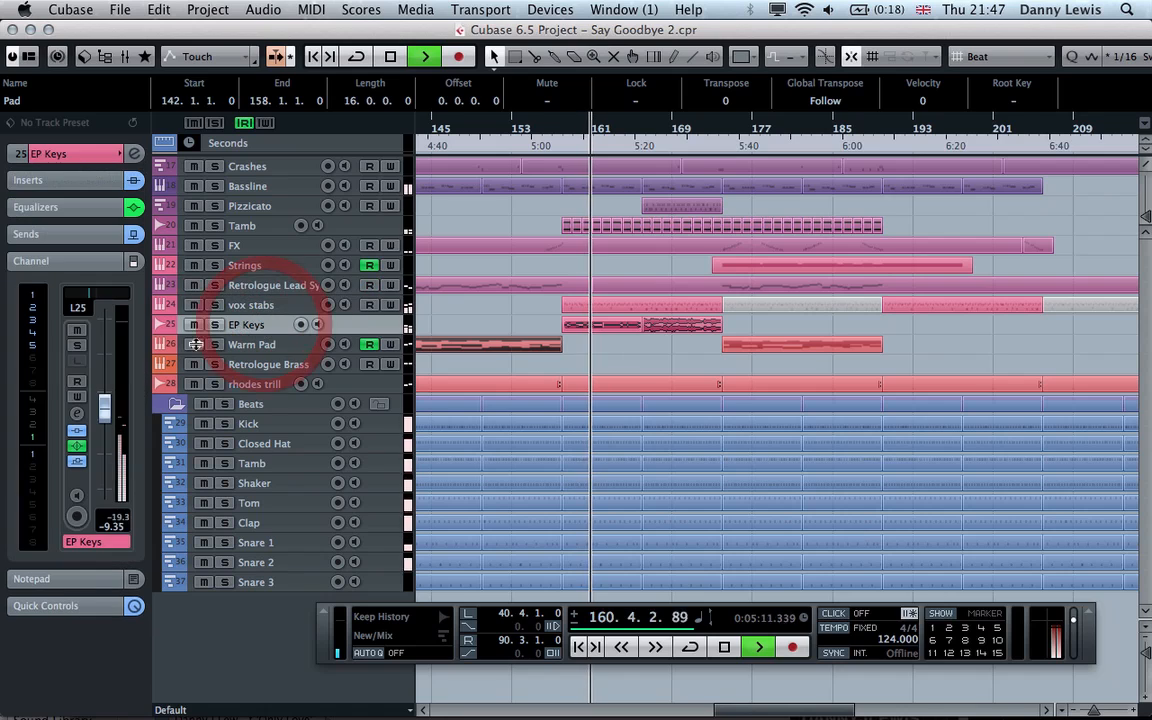
pyautogui.click(76, 416)
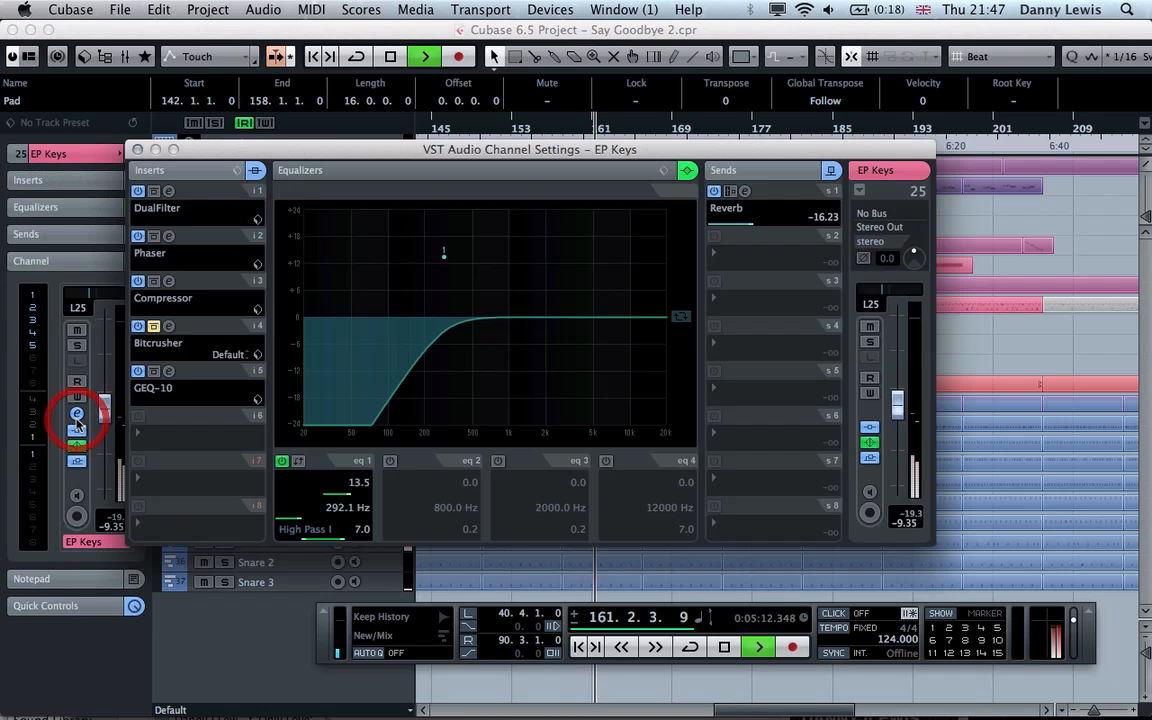
pyautogui.click(168, 237)
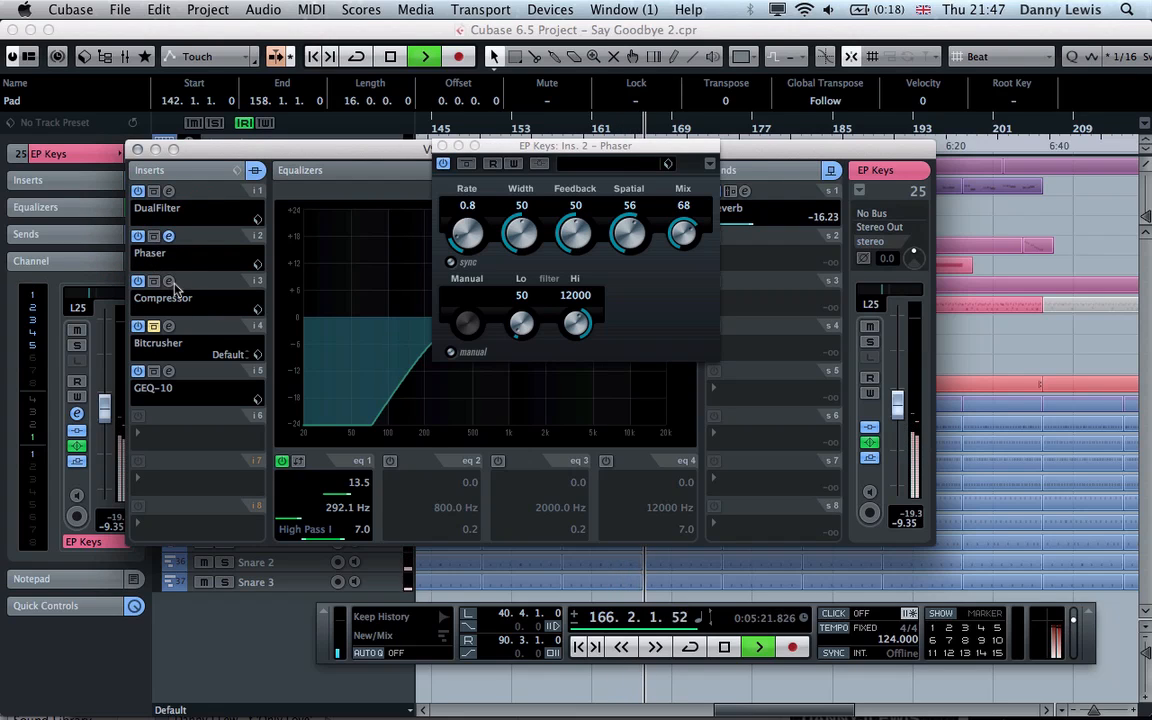
pyautogui.click(168, 371)
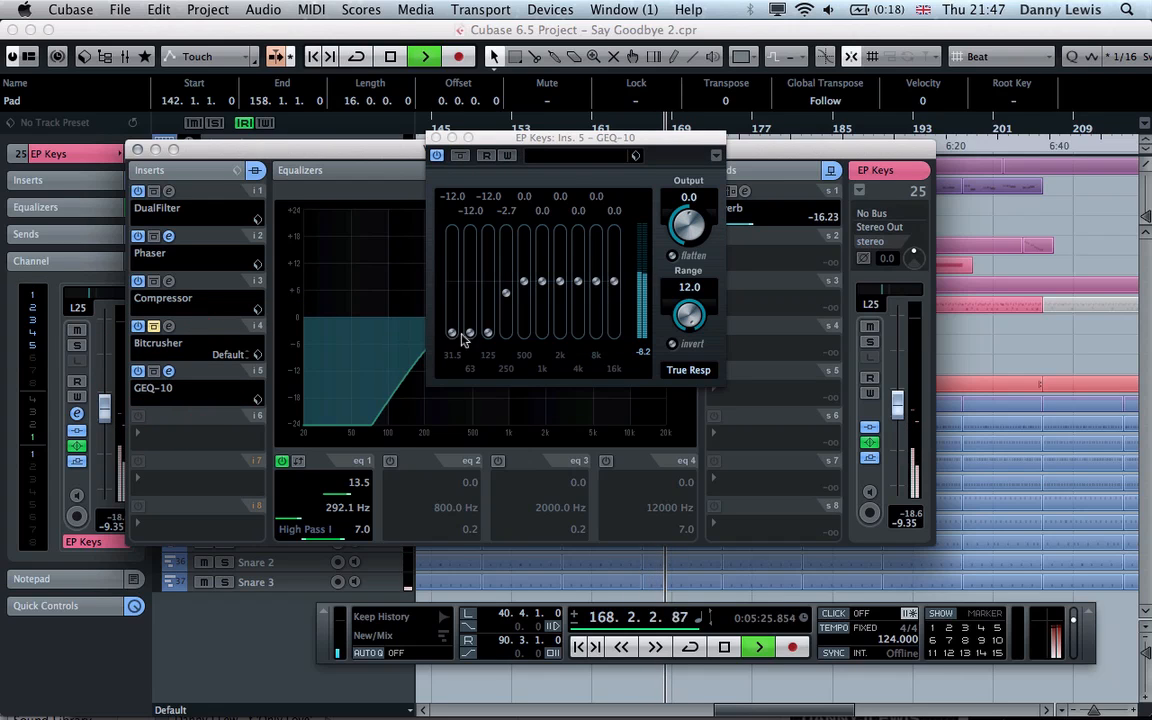
pyautogui.click(434, 139)
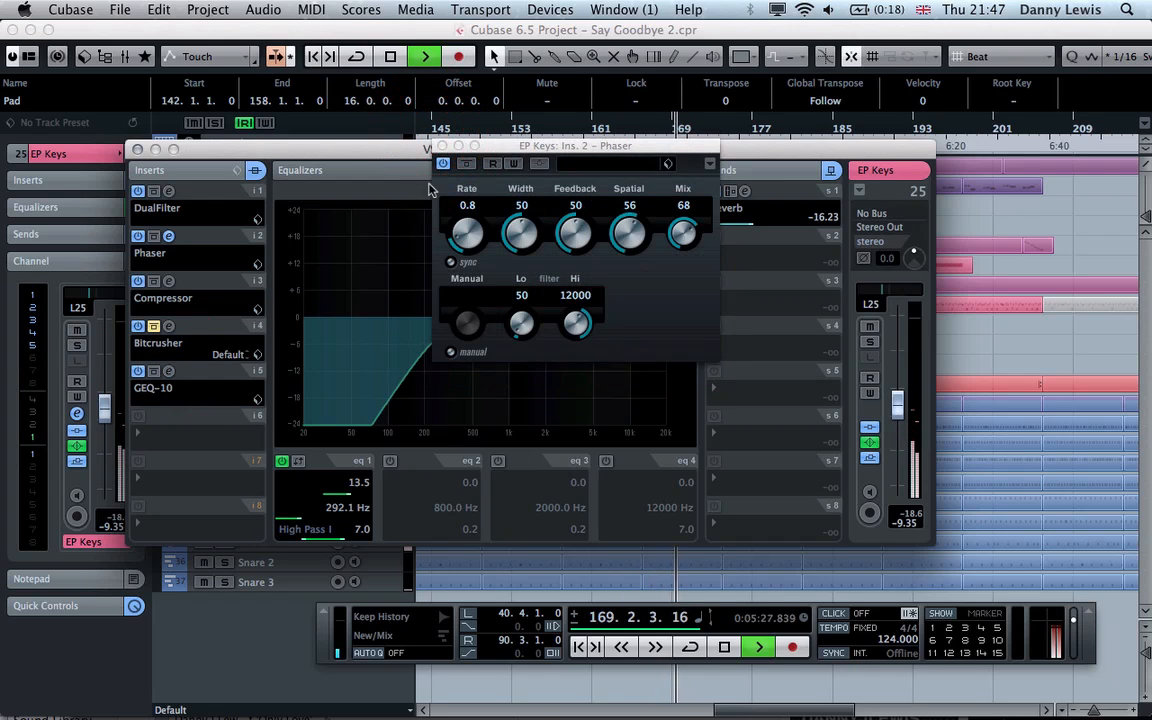
pyautogui.click(442, 146)
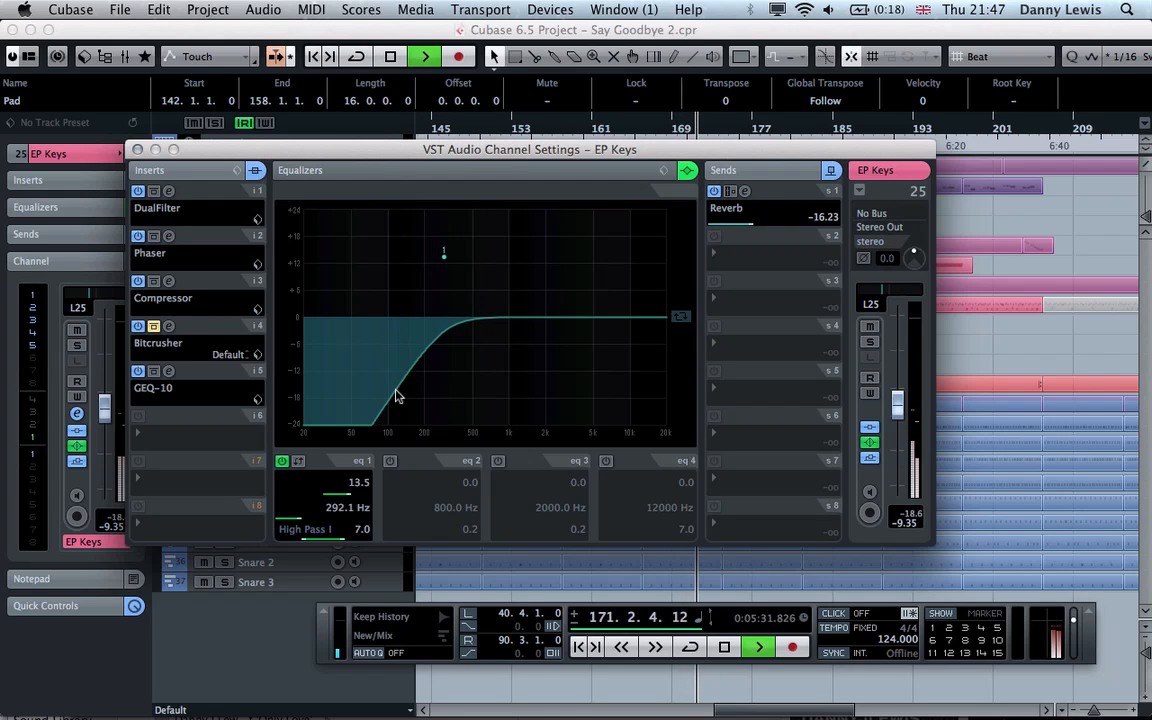
pyautogui.click(137, 150)
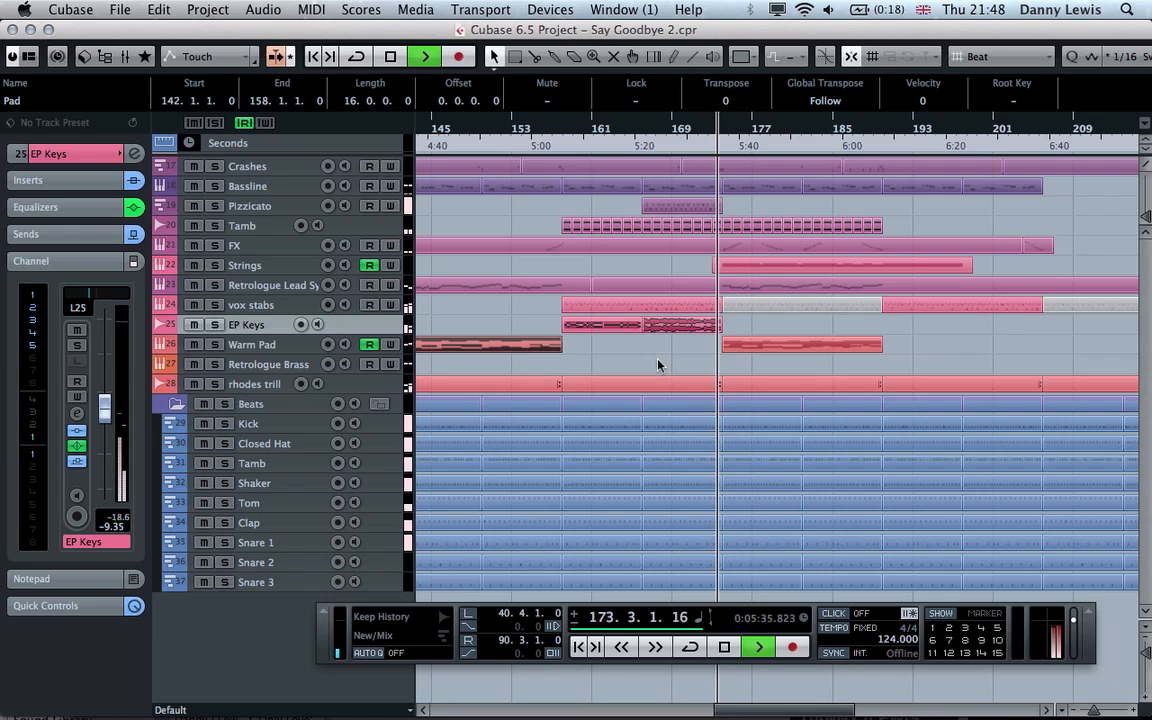
# - Solo the Strings track and examine the notes of its part starting at bar 173 in the Key Editor, then close the editor
pyautogui.click(272, 266)
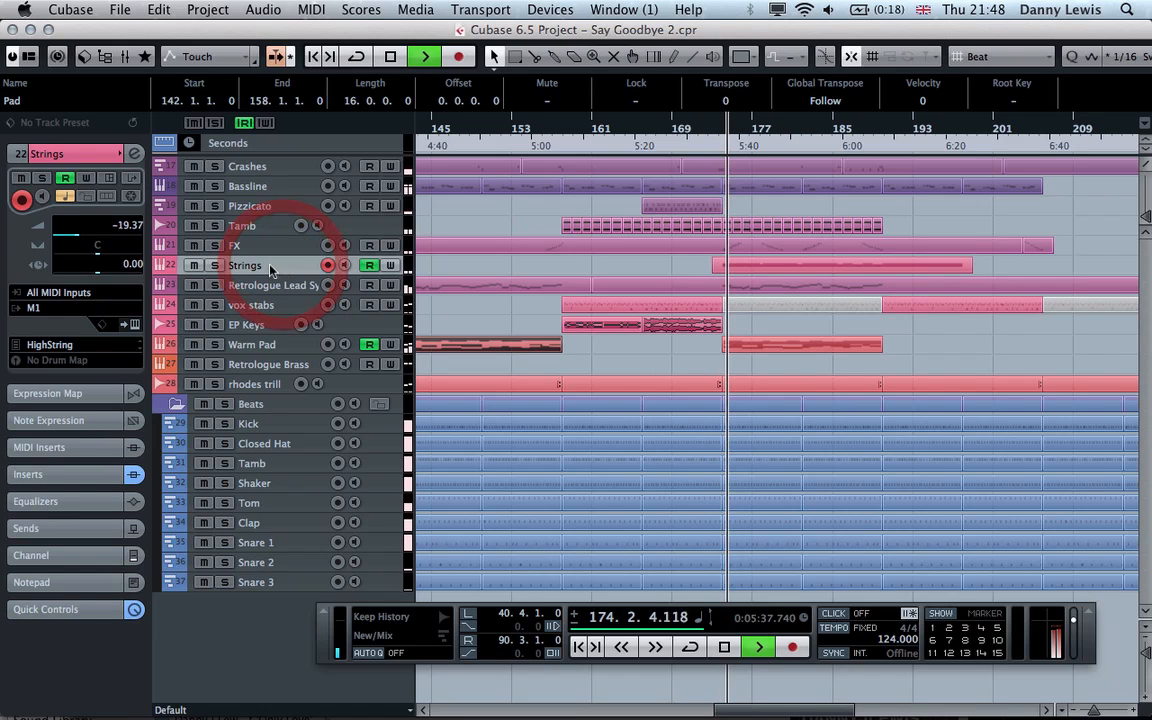
pyautogui.click(214, 265)
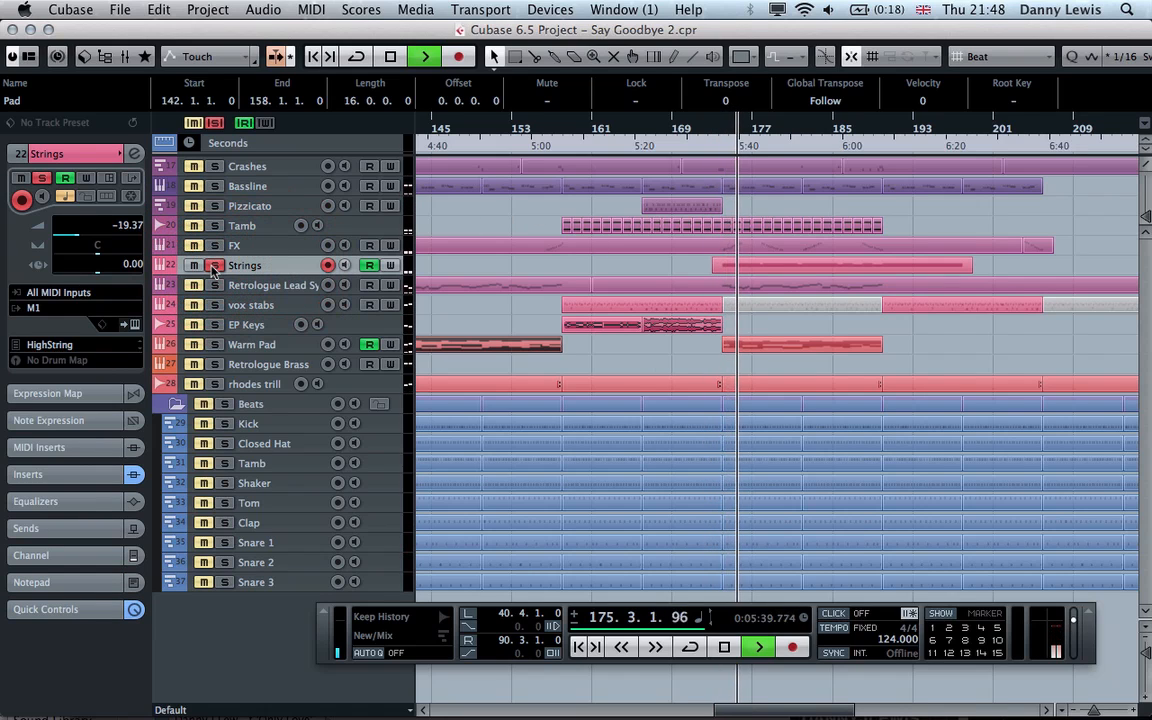
pyautogui.click(762, 266)
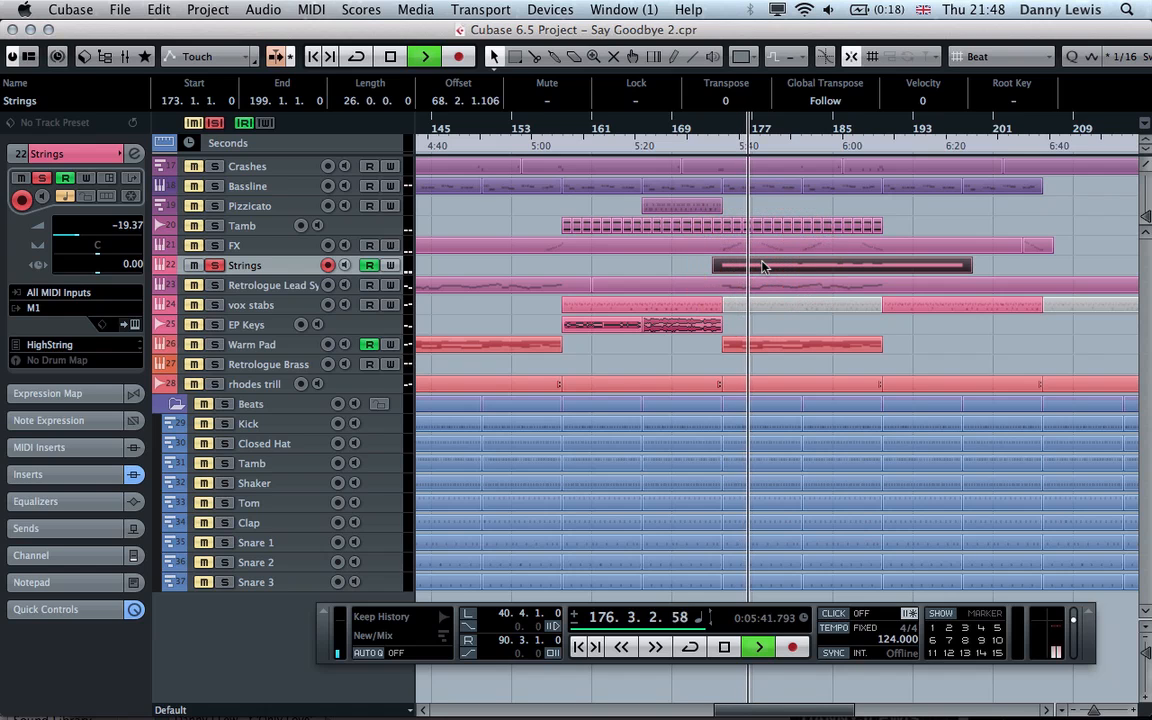
pyautogui.doubleClick(762, 266)
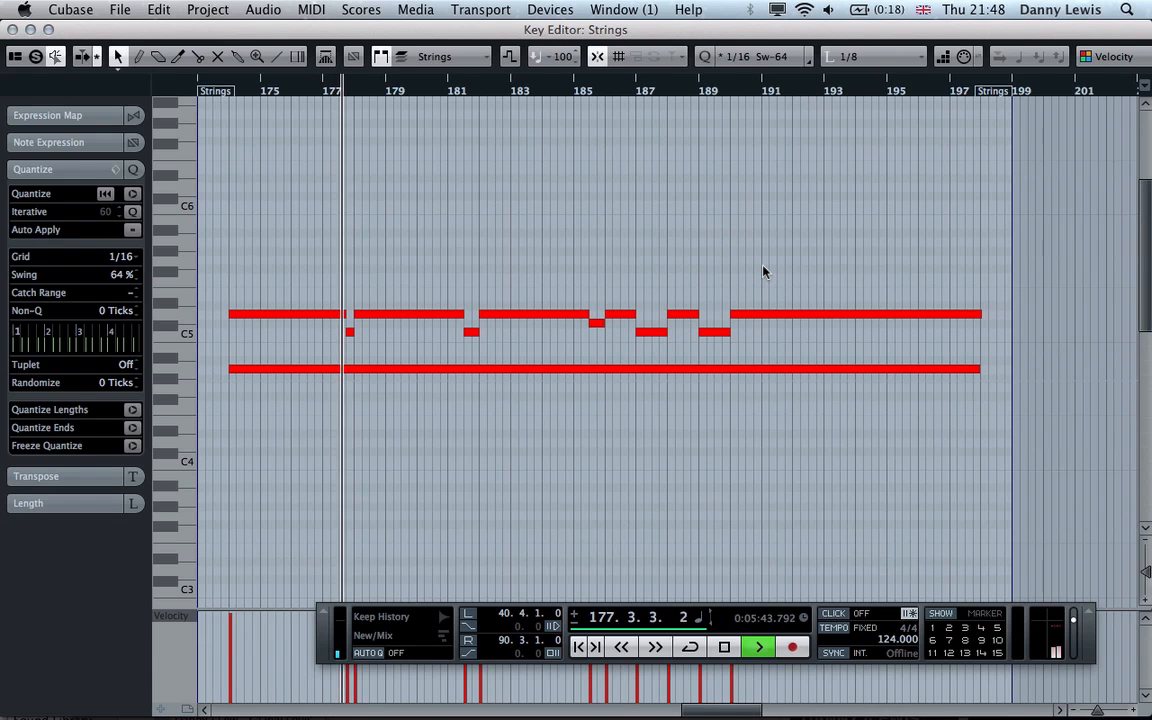
pyautogui.press('Return')
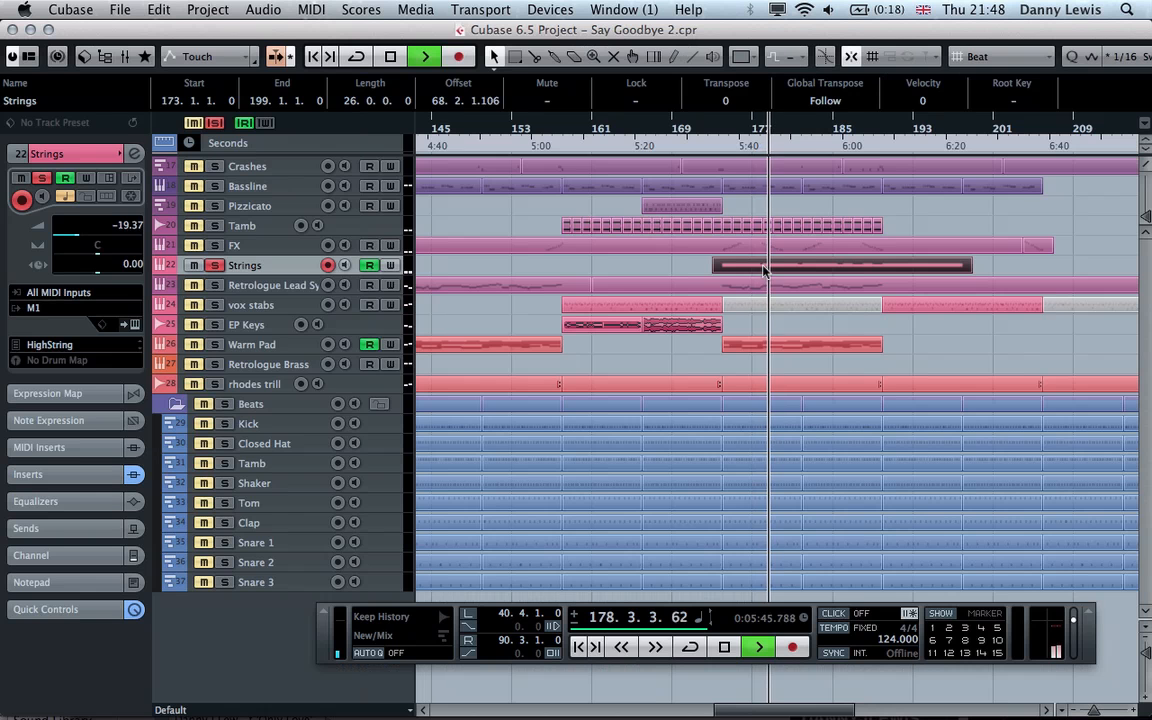
# - Add the FX, Retrologue Lead Synth and Warm Pad tracks to the soloed Strings and listen to them together from around bar 182
pyautogui.click(194, 247)
pyautogui.click(194, 287)
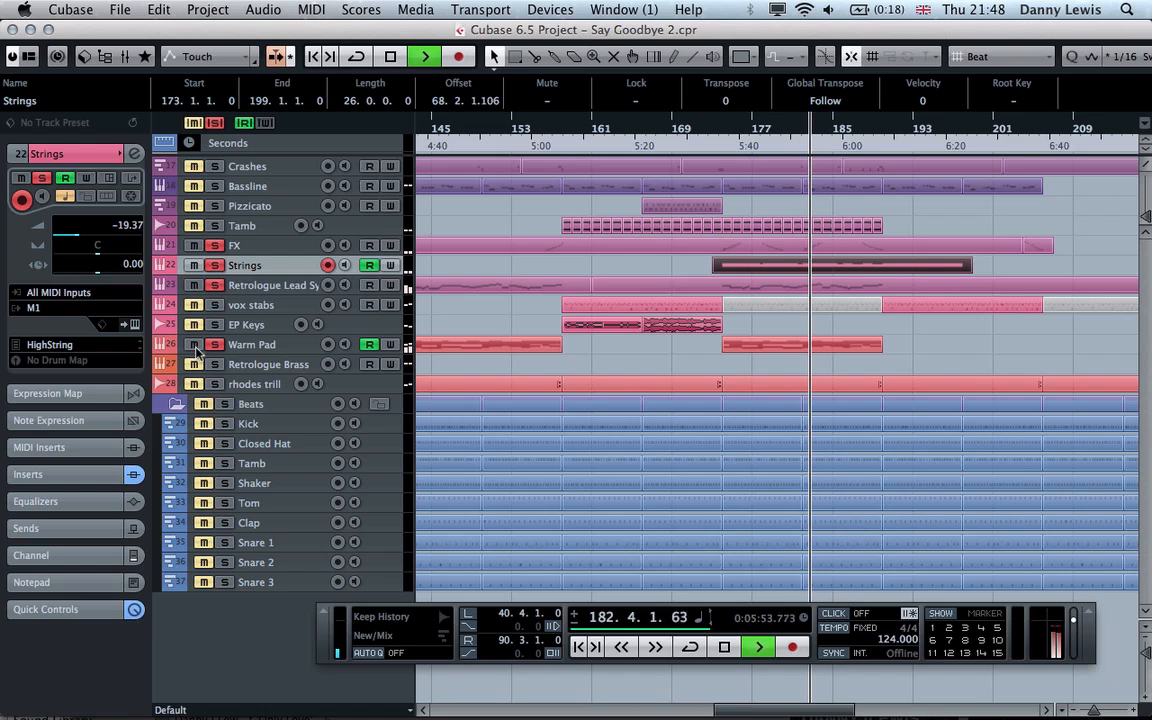
pyautogui.press('g')
pyautogui.press('g')
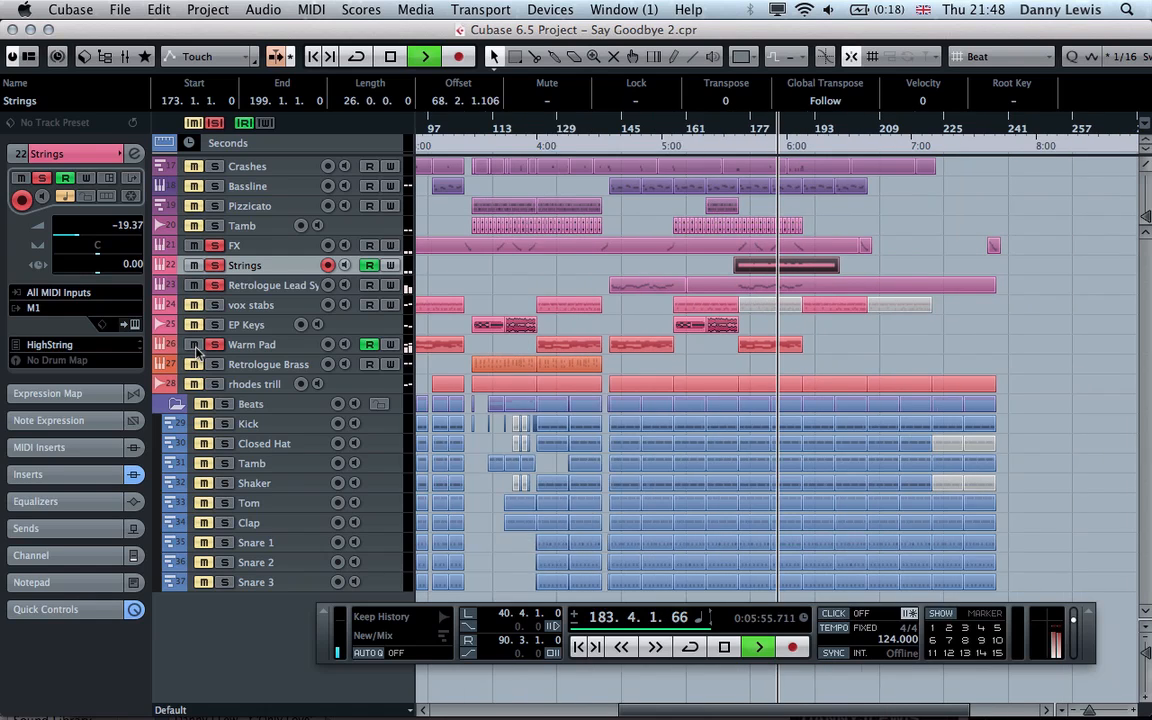
pyautogui.press('g')
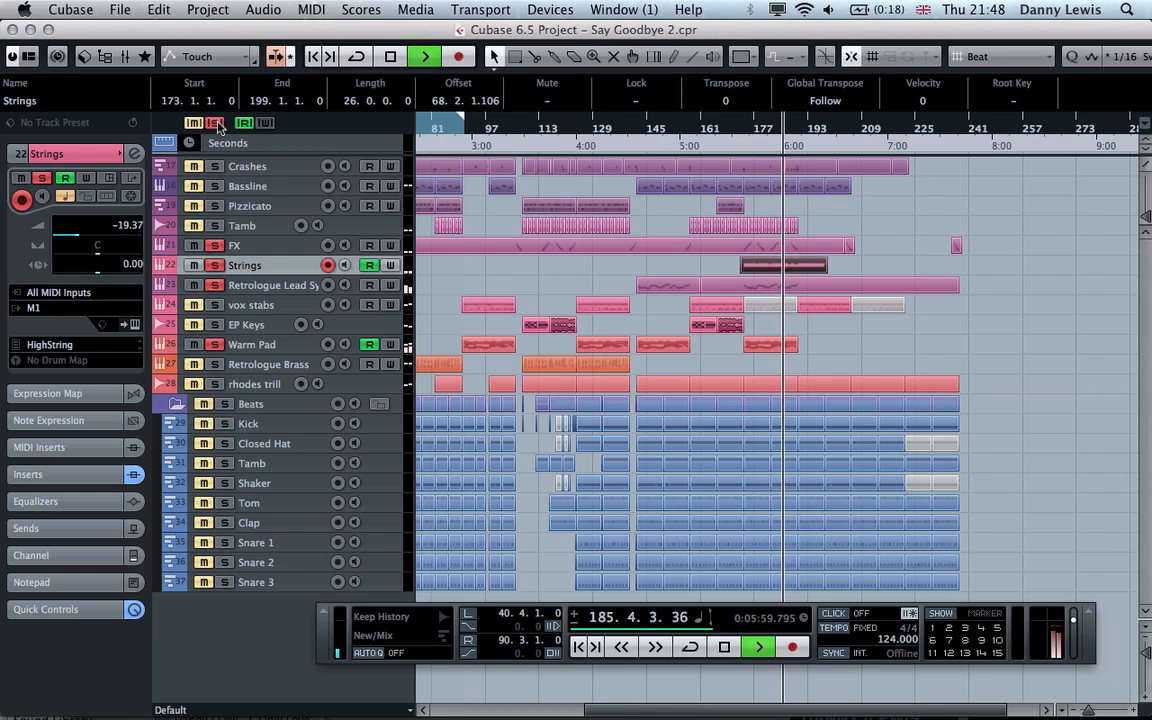
# - Stop playback, deselect the Strings part, and bring the whole arrangement from bar 1 into view
pyautogui.press('space')
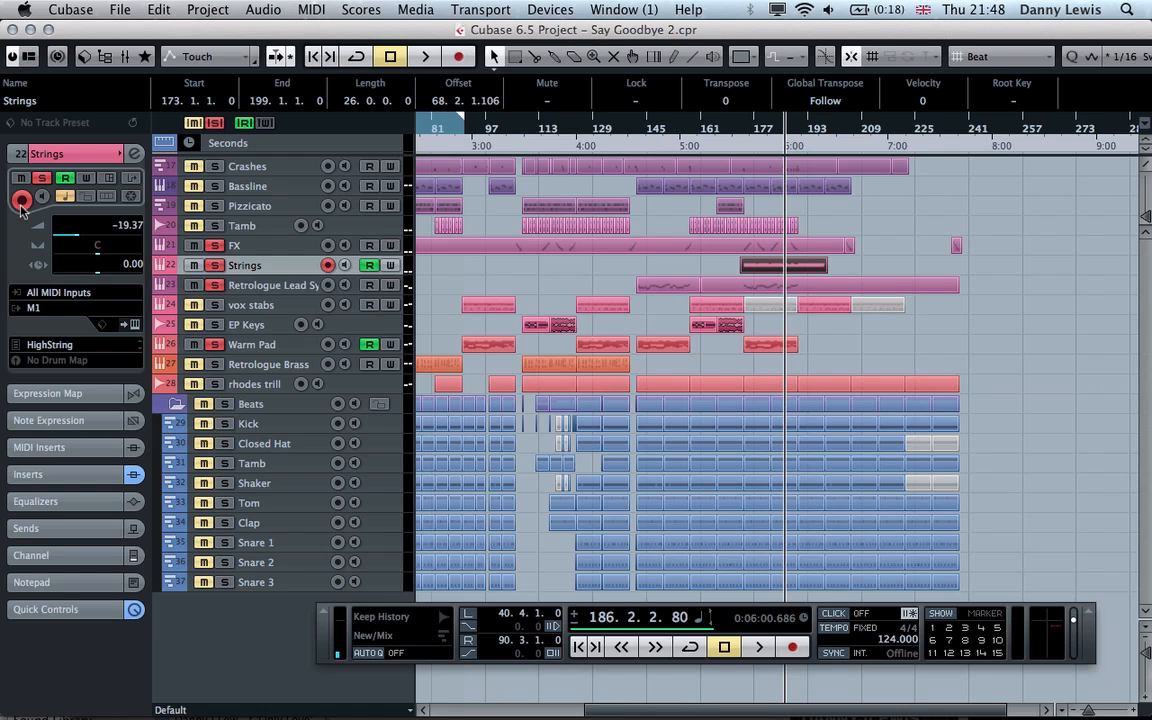
pyautogui.click(520, 287)
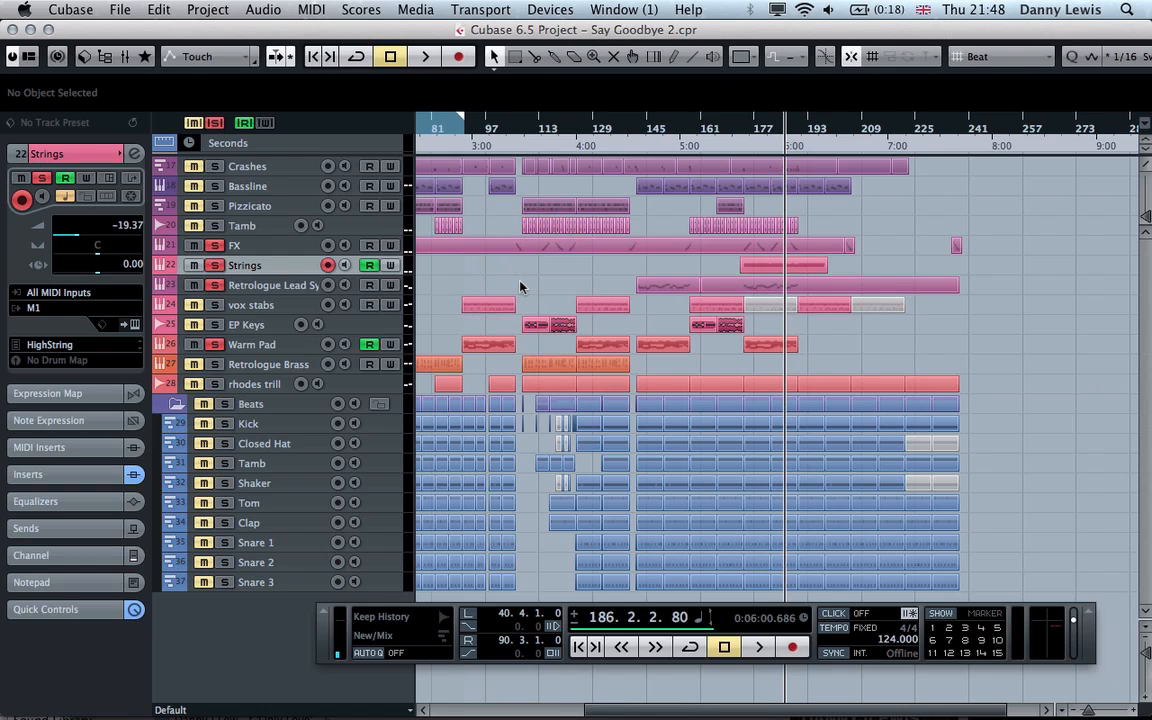
pyautogui.hscroll(-10, 520, 287)
pyautogui.press('g')
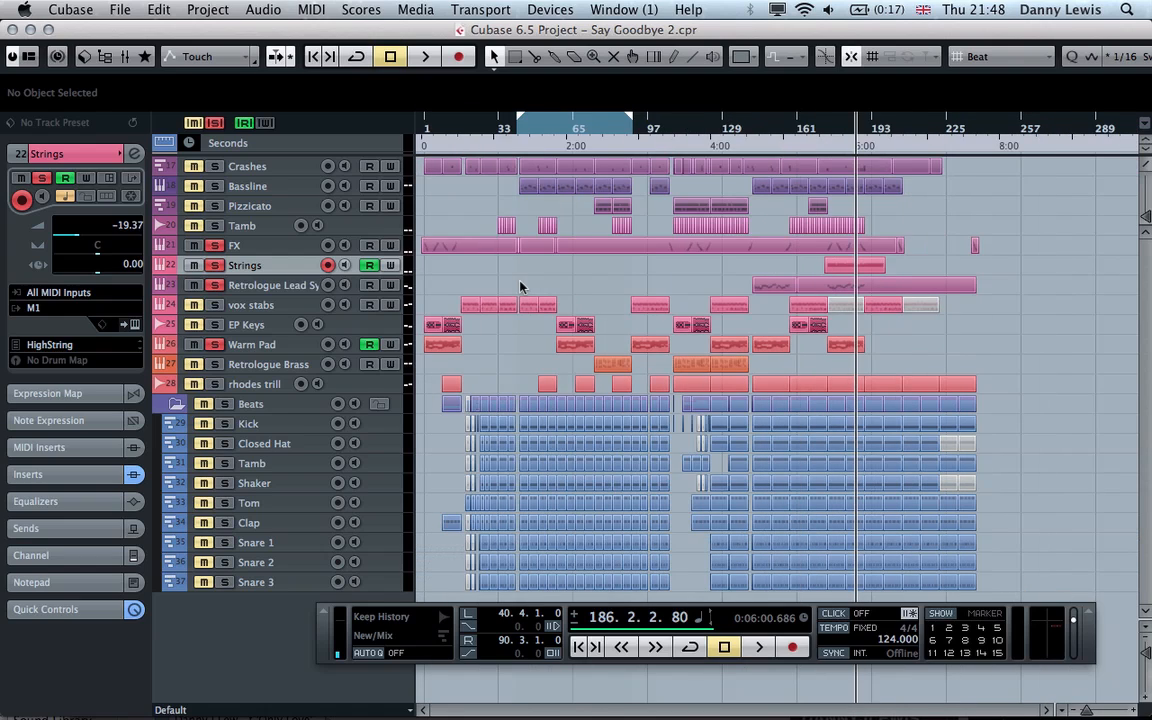